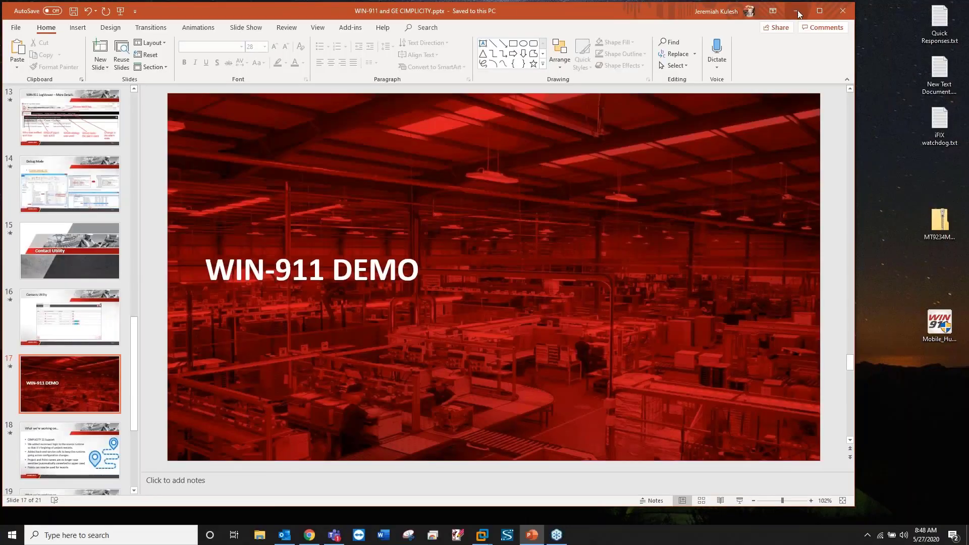
Step: Hide PowerPoint and bring up the VM InTouch desktop with the CIMPLICITY Workbench window
{"action": "key", "text": "super+d"}
{"action": "mouse_move", "coordinate": [483, 534]}
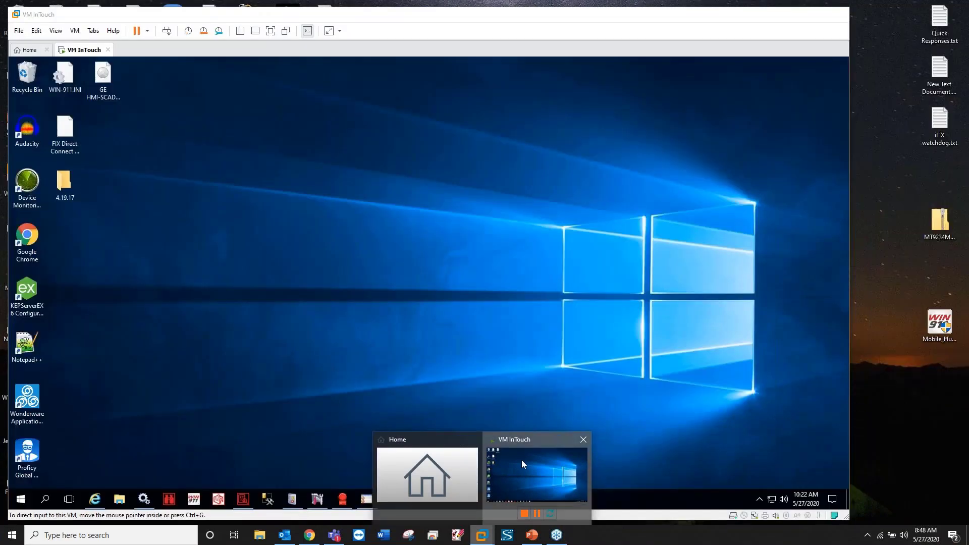
{"action": "left_click", "coordinate": [522, 459]}
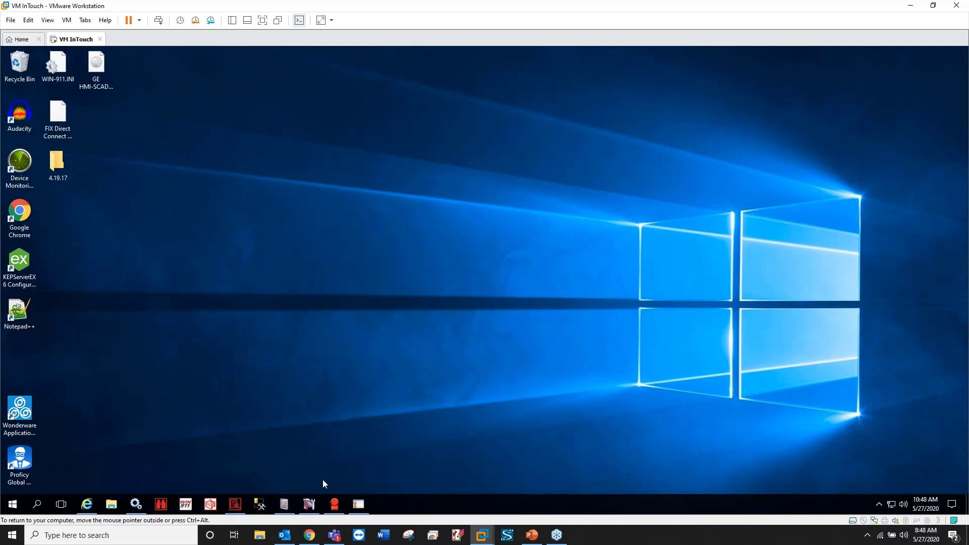
{"action": "left_click", "coordinate": [312, 510]}
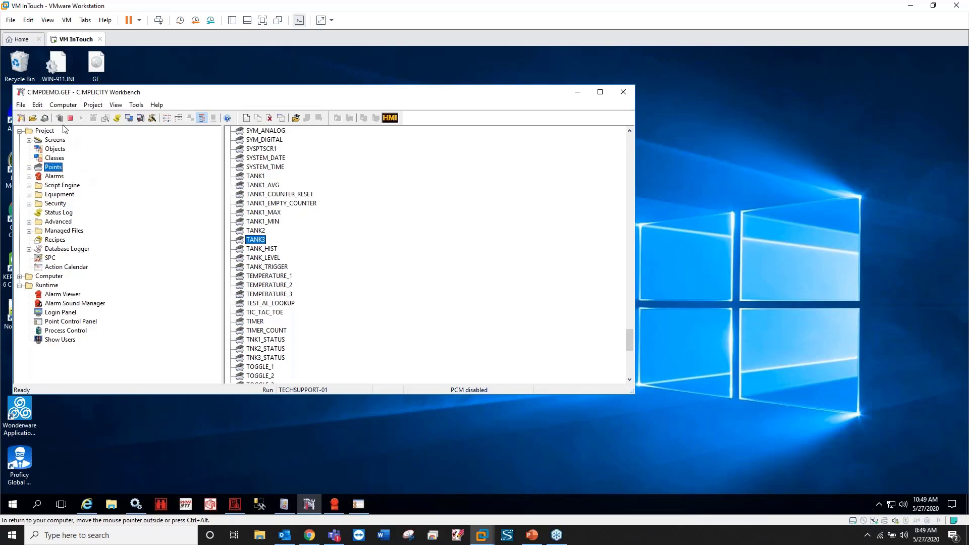
Step: Browse the HMI SCADA - CIMPLICITY 10.0 Start programs, then reposition the CIMPDEMO Workbench window
{"action": "left_click_drag", "start_coordinate": [134, 97], "coordinate": [210, 104]}
{"action": "left_click", "coordinate": [12, 504]}
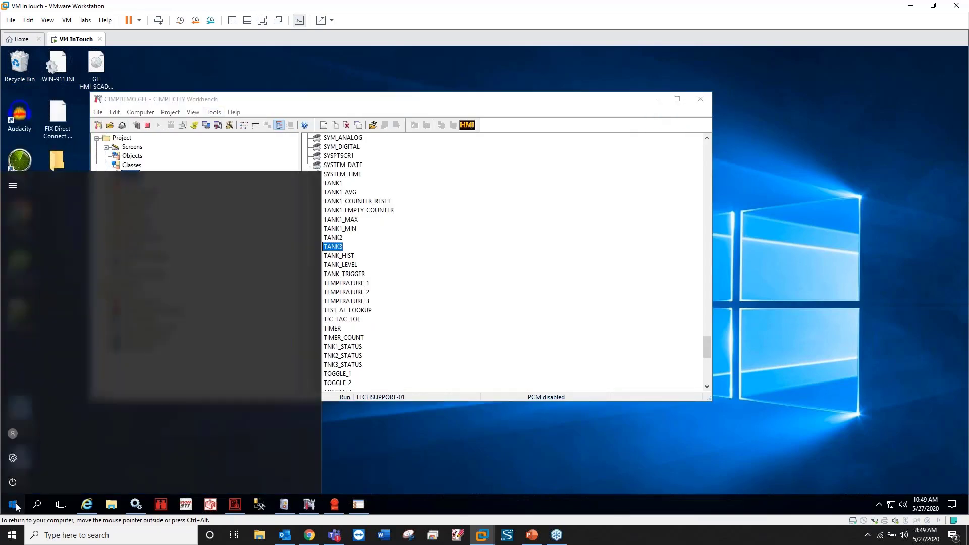
{"action": "scroll", "coordinate": [76, 353], "scroll_direction": "down", "scroll_amount": 5}
{"action": "scroll", "coordinate": [80, 337], "scroll_direction": "up", "scroll_amount": 1}
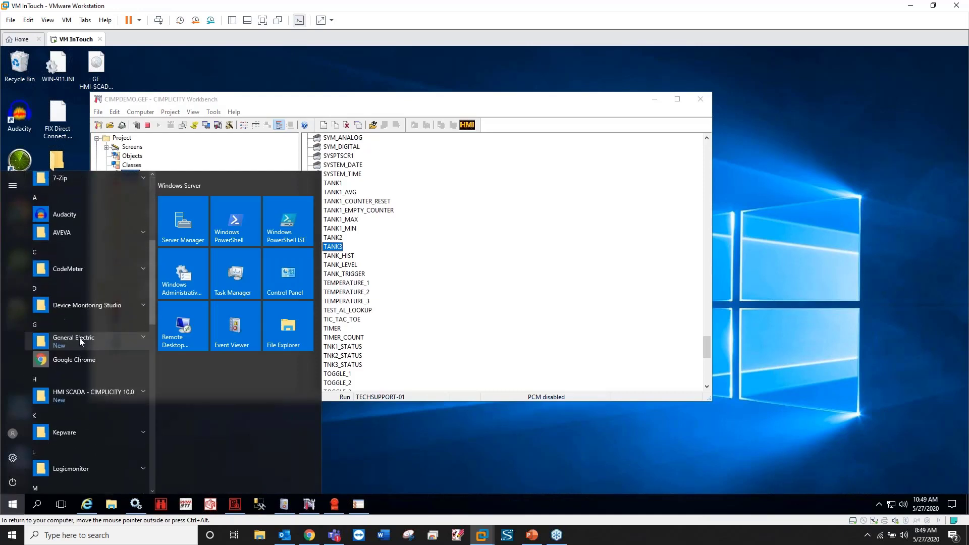
{"action": "scroll", "coordinate": [82, 367], "scroll_direction": "down", "scroll_amount": 1}
{"action": "left_click", "coordinate": [88, 346]}
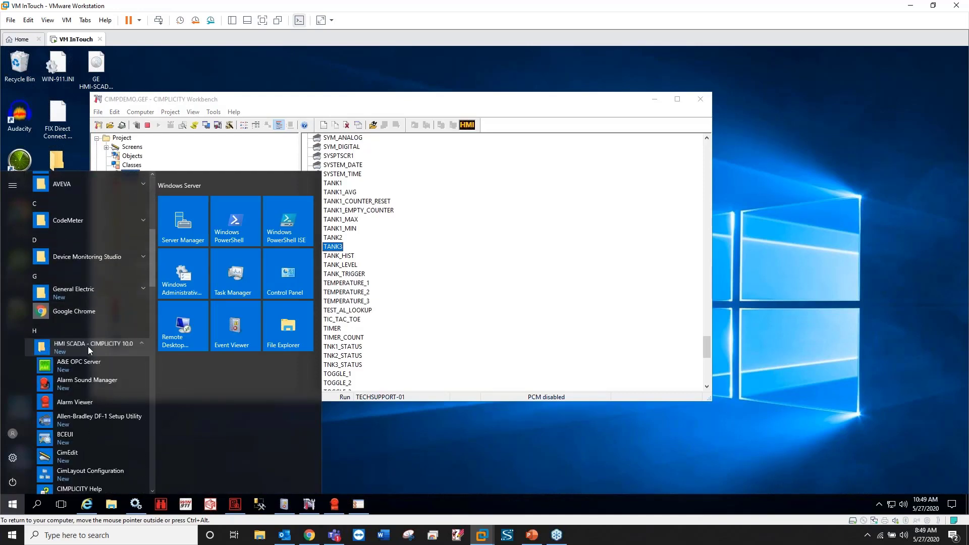
{"action": "scroll", "coordinate": [87, 343], "scroll_direction": "down", "scroll_amount": 10}
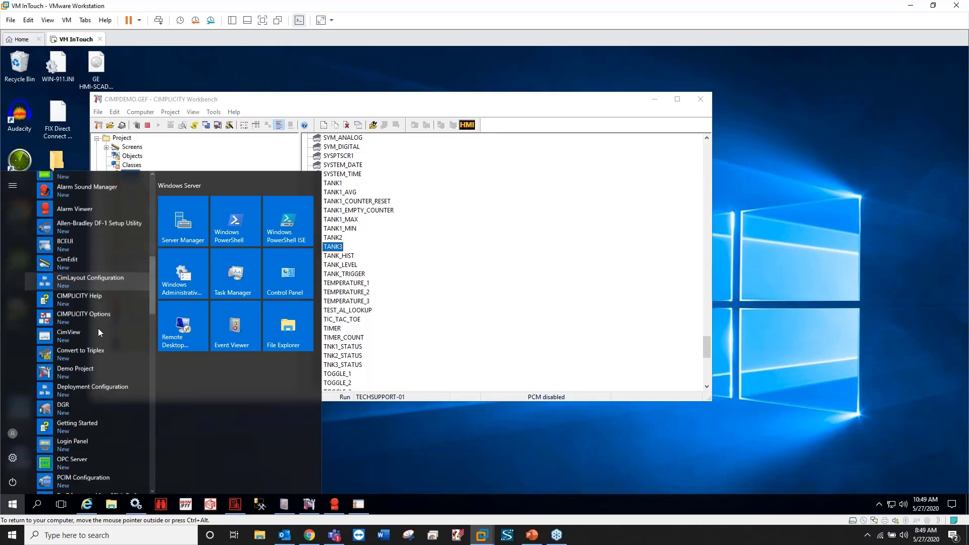
{"action": "scroll", "coordinate": [86, 420], "scroll_direction": "down", "scroll_amount": 1}
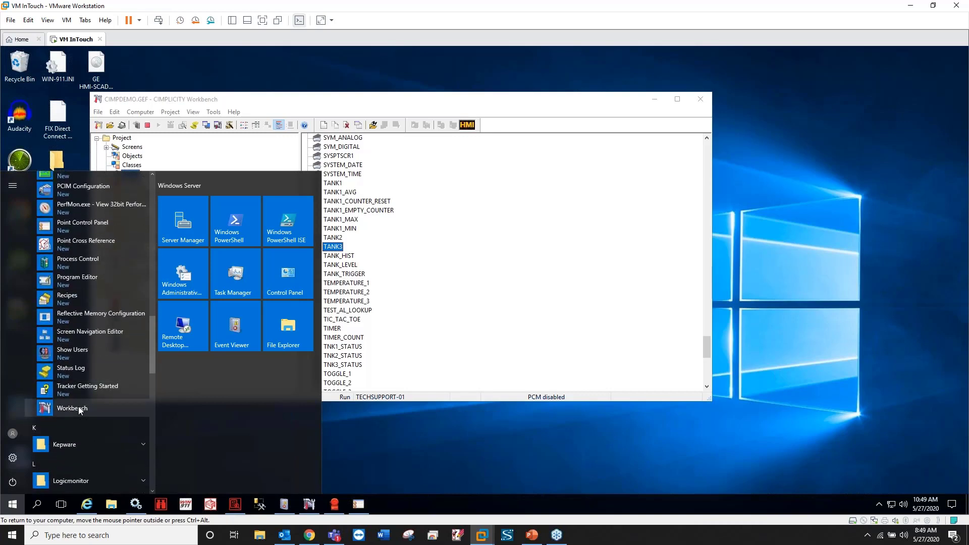
{"action": "left_click", "coordinate": [385, 101]}
{"action": "left_click_drag", "start_coordinate": [383, 100], "coordinate": [367, 85]}
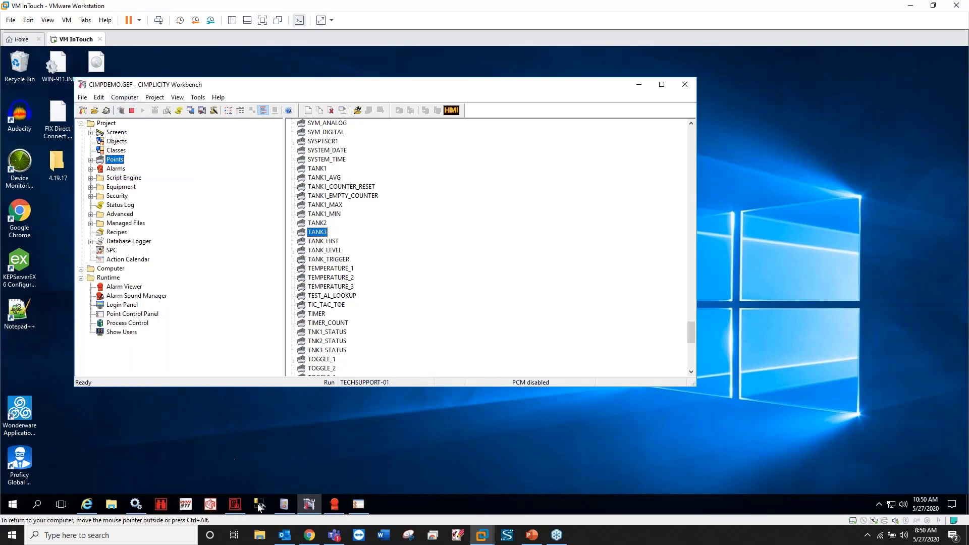
Step: Make the WIN-911 CIMPLICITY project settings editable and clear the CIMPDEMO Project Name
{"action": "left_click", "coordinate": [88, 504]}
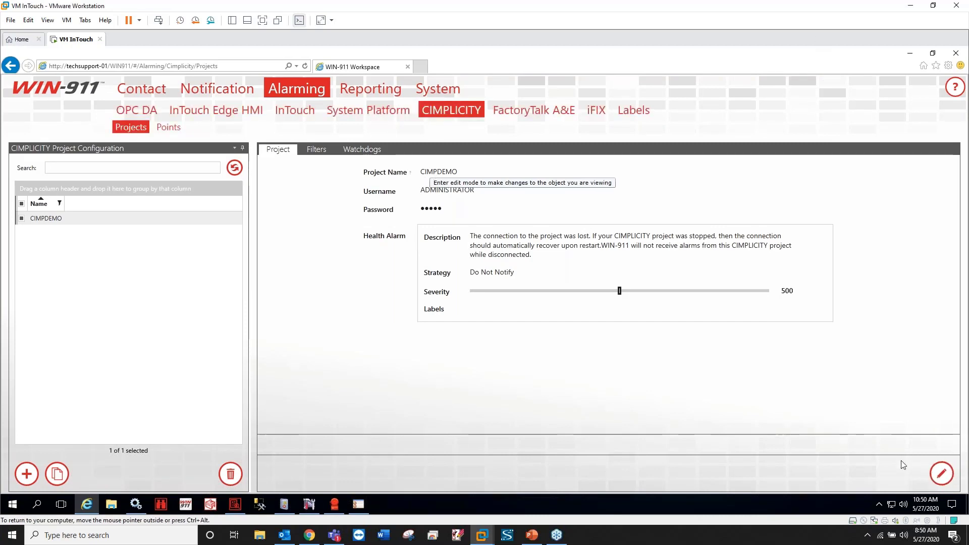
{"action": "left_click", "coordinate": [942, 473]}
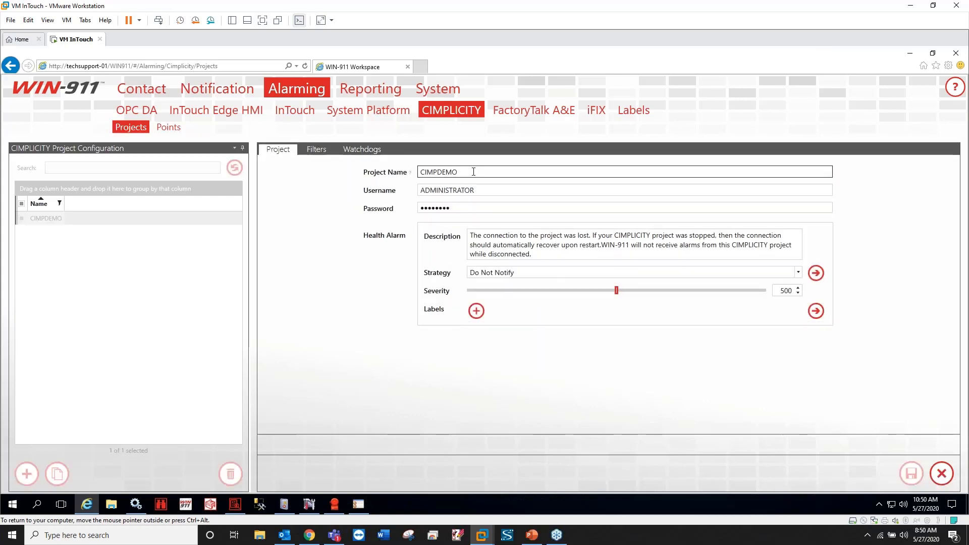
{"action": "left_click_drag", "start_coordinate": [473, 172], "coordinate": [409, 176]}
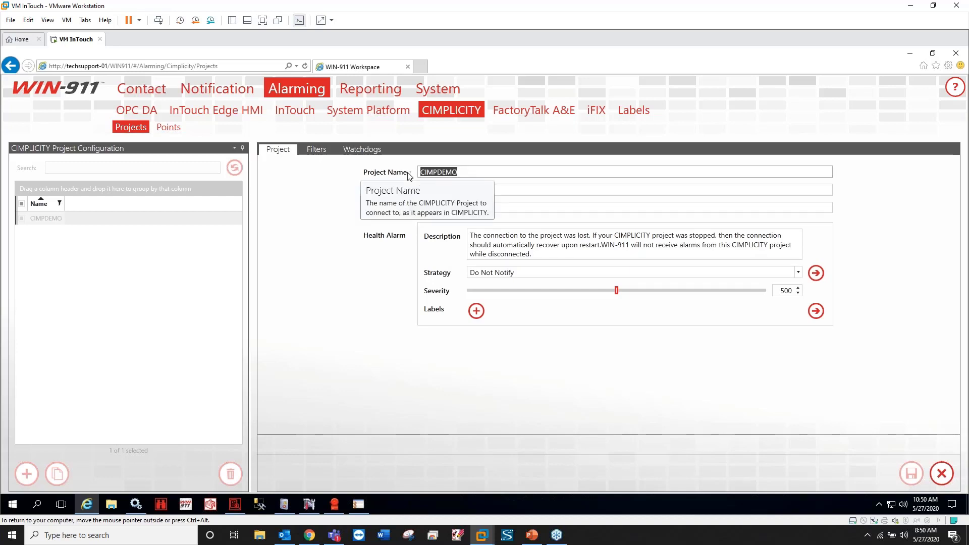
{"action": "key", "text": "BackSpace"}
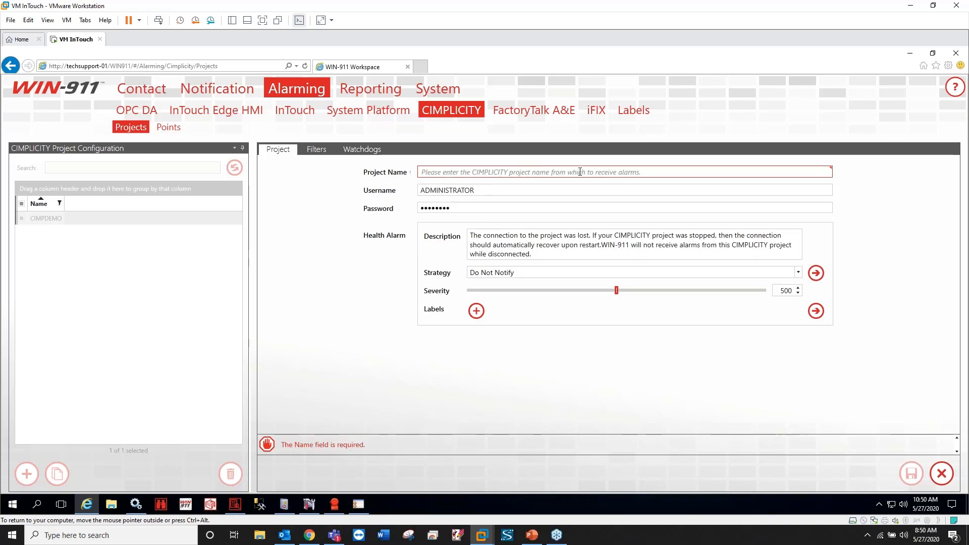
Step: Enter CIMPDEMO as the Project Name and move on to the Password field
{"action": "left_click", "coordinate": [341, 511]}
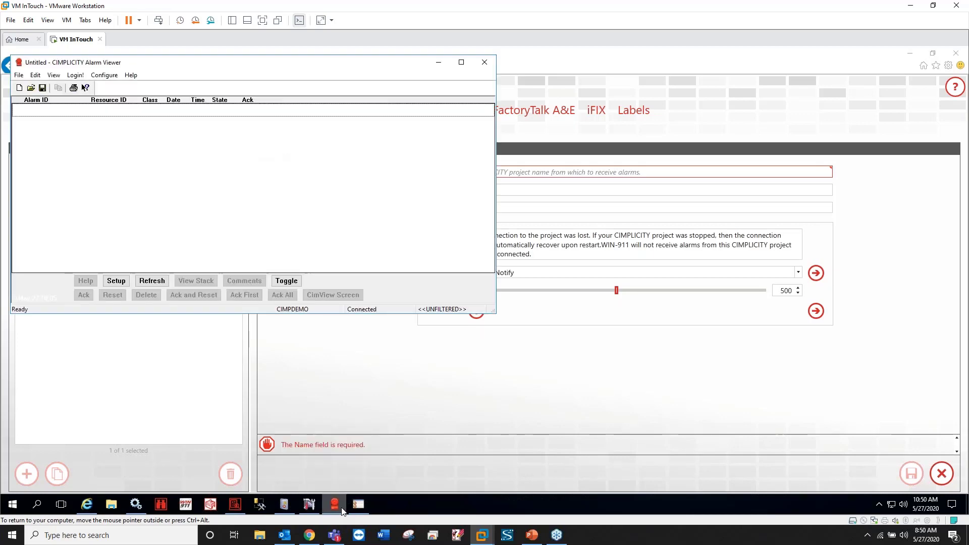
{"action": "left_click", "coordinate": [342, 510]}
{"action": "left_click", "coordinate": [309, 504]}
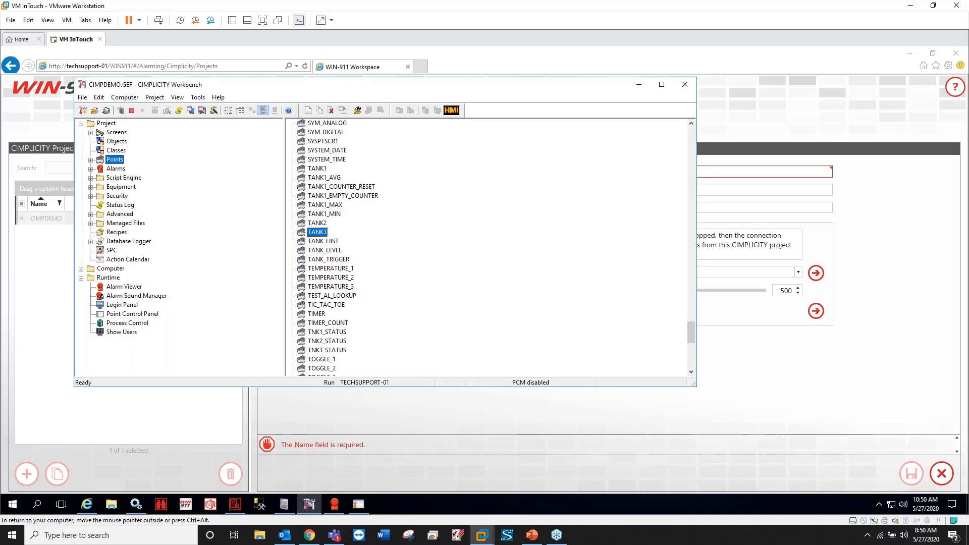
{"action": "key", "text": "super+Down"}
{"action": "type", "text": "C"}
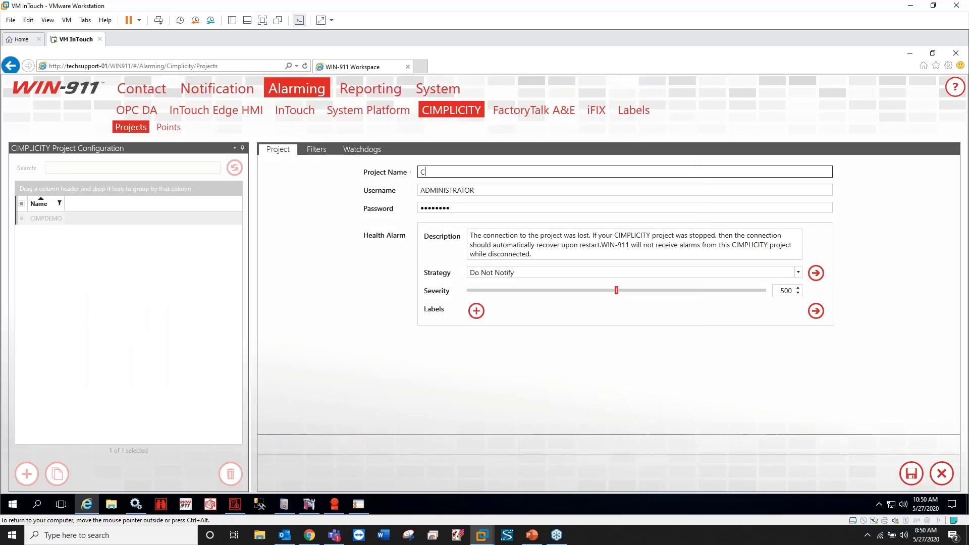
{"action": "type", "text": "IMPDEMO"}
{"action": "key", "text": "Tab"}
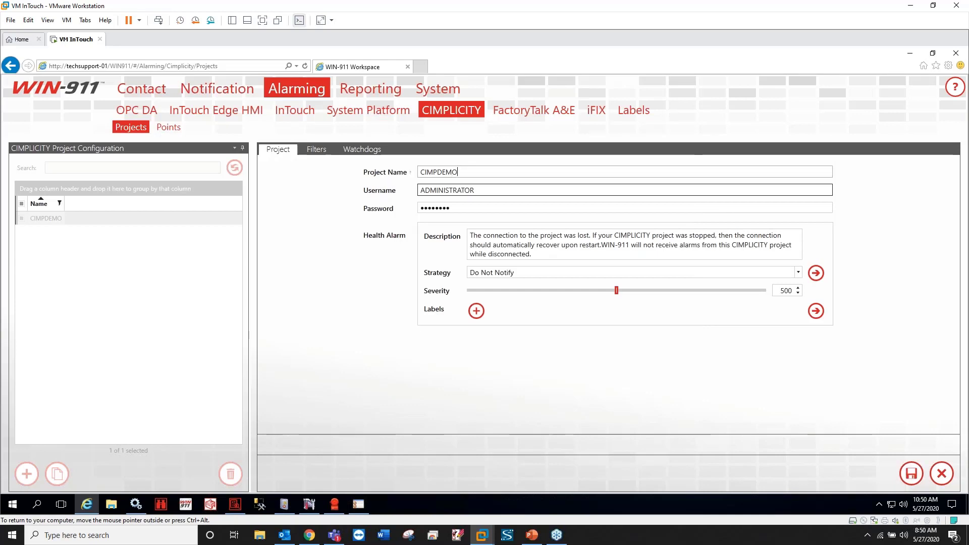
{"action": "key", "text": "Tab"}
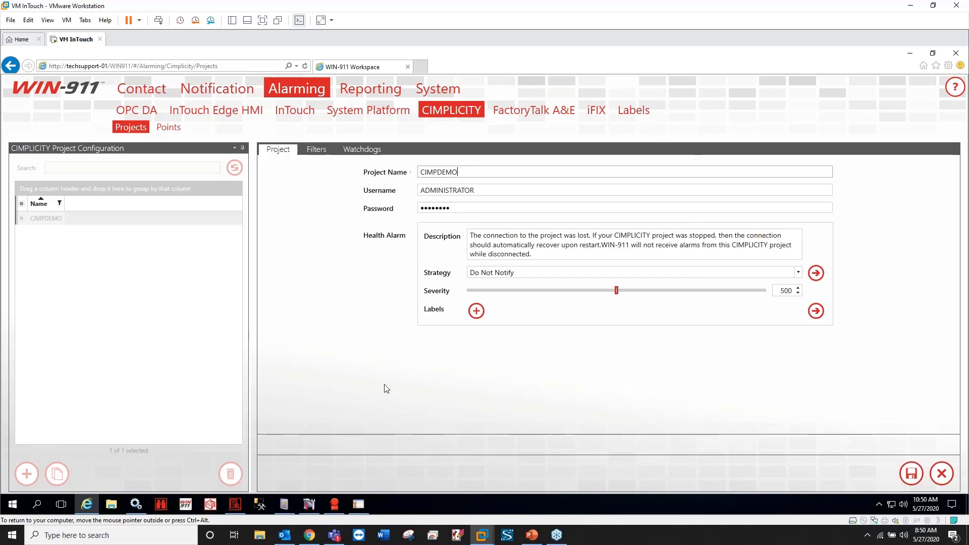
Step: Bring the CIMPLICITY Workbench points list back in front
{"action": "left_click", "coordinate": [336, 506]}
{"action": "left_click", "coordinate": [336, 506]}
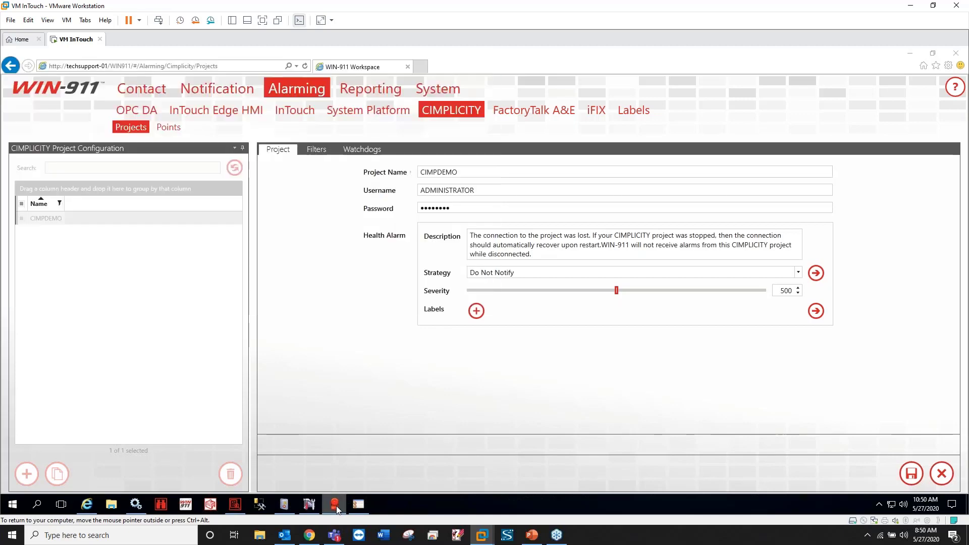
{"action": "left_click", "coordinate": [309, 505]}
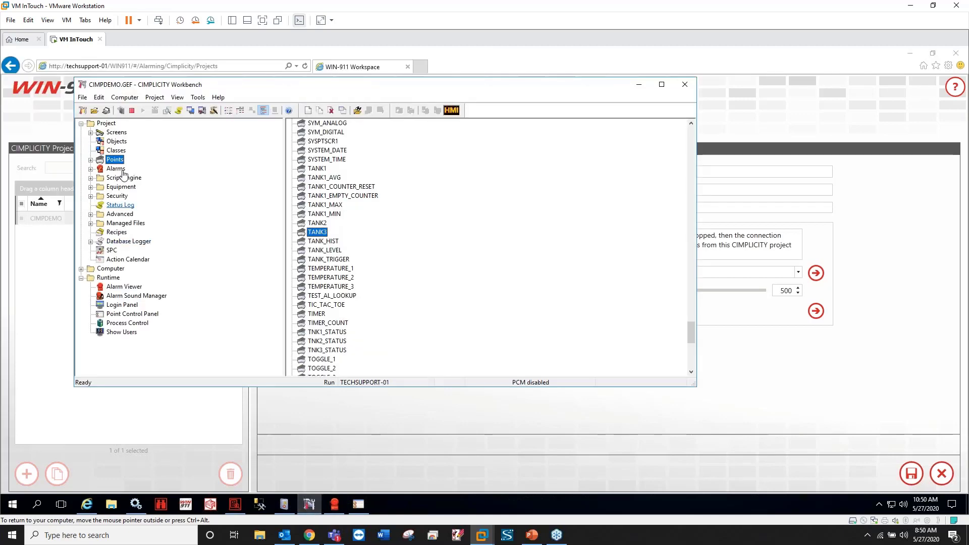
Step: List the project's Security > Users in Workbench and select ADMINISTRATOR
{"action": "left_click", "coordinate": [117, 198]}
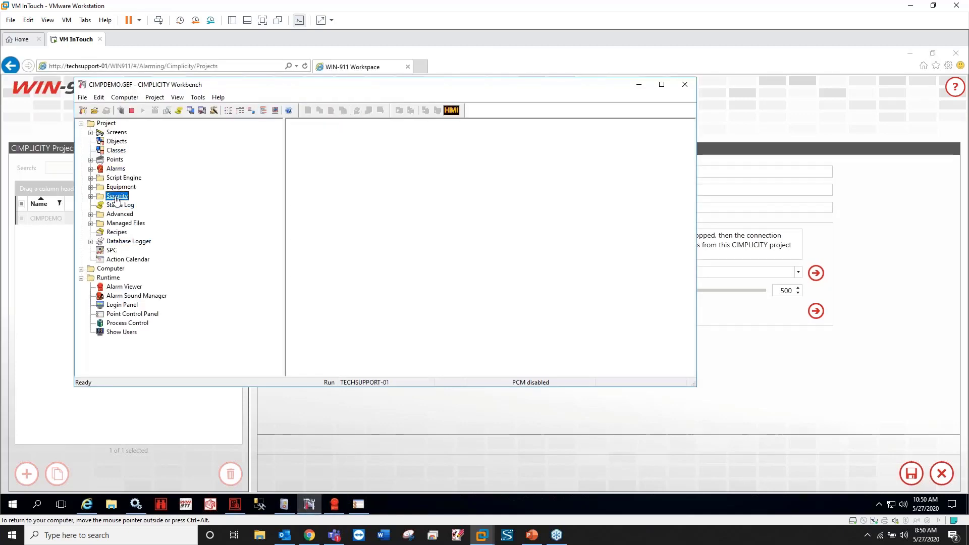
{"action": "left_click", "coordinate": [91, 197]}
{"action": "left_click", "coordinate": [109, 204]}
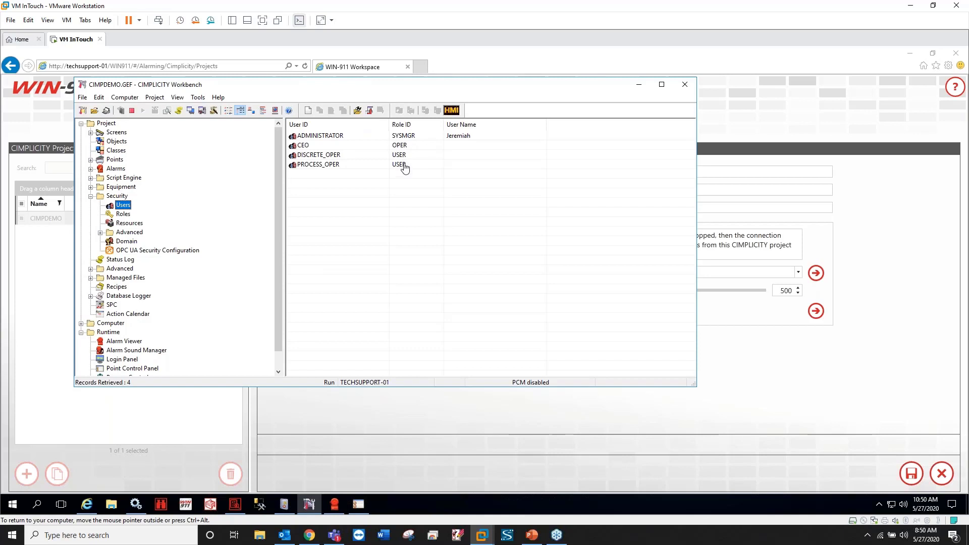
{"action": "left_click", "coordinate": [344, 135]}
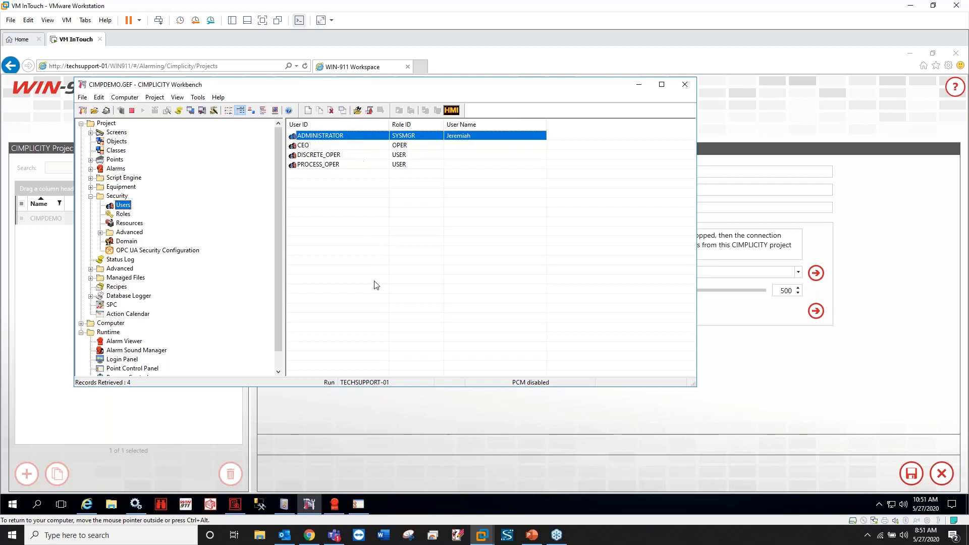
Step: Compare the WIN-911 form's Username and Password against it, then return to Workbench
{"action": "left_click", "coordinate": [747, 410]}
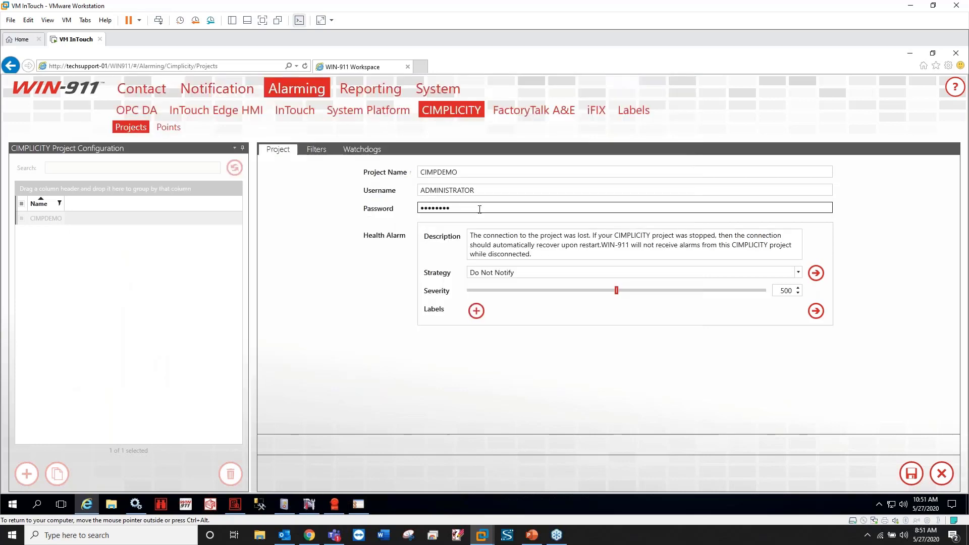
{"action": "left_click", "coordinate": [465, 190]}
{"action": "double_click", "coordinate": [457, 208]}
{"action": "left_click", "coordinate": [457, 368]}
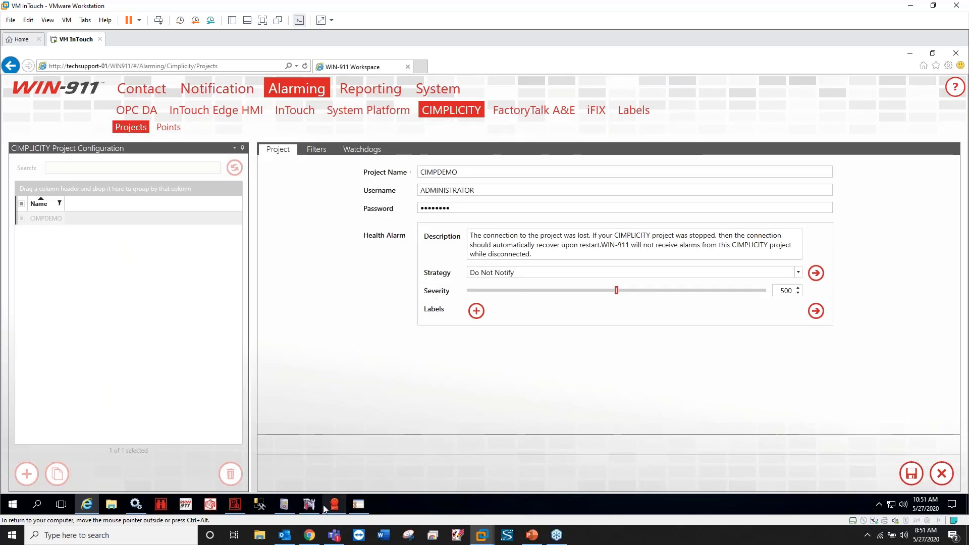
{"action": "left_click", "coordinate": [309, 504]}
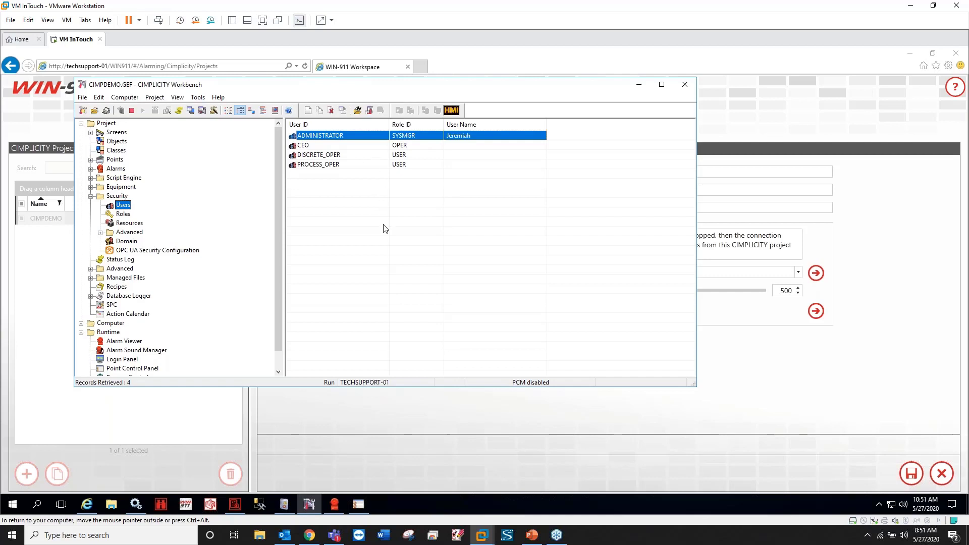
Step: Replace the entire Health Alarm Description text with 'WARNING BAD THINGS'
{"action": "left_click", "coordinate": [762, 408]}
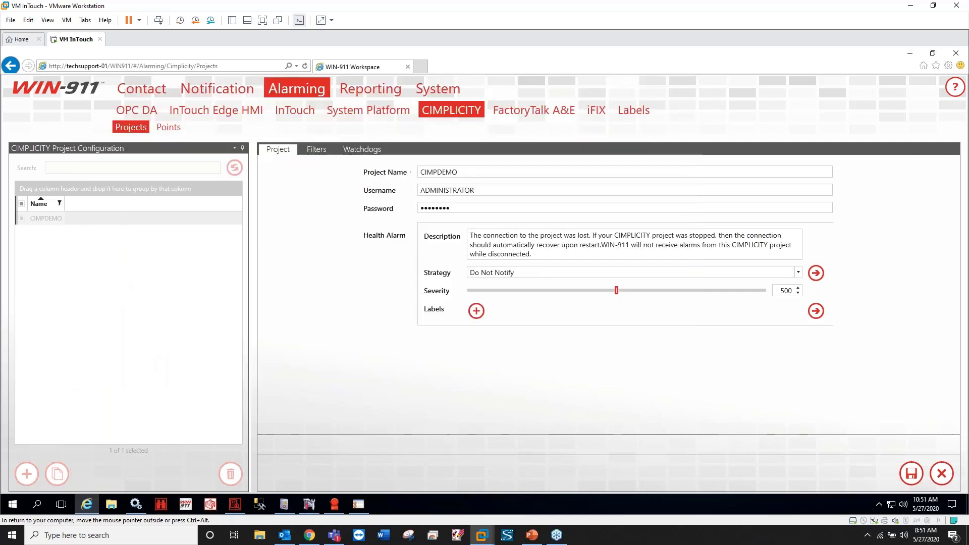
{"action": "left_click_drag", "start_coordinate": [485, 191], "coordinate": [328, 186]}
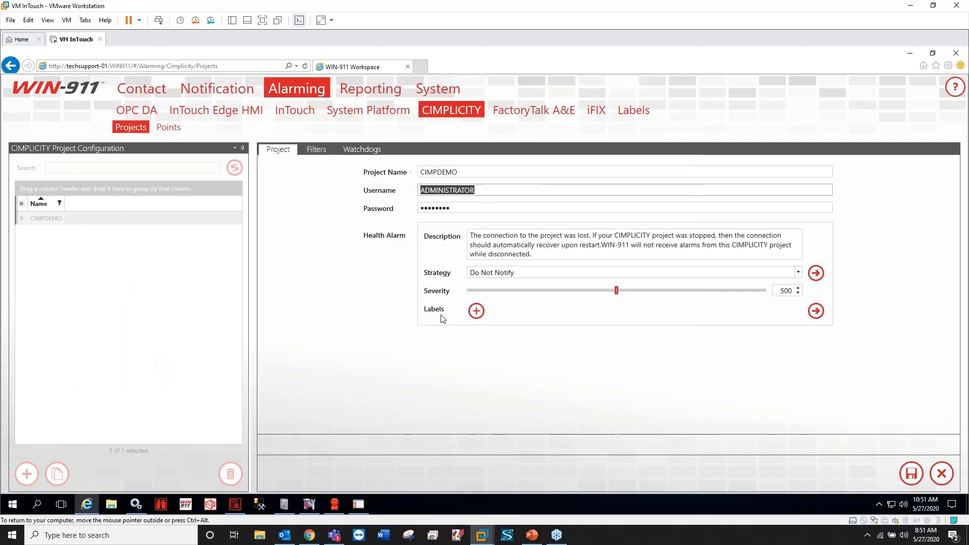
{"action": "left_click", "coordinate": [528, 392]}
{"action": "left_click", "coordinate": [523, 245]}
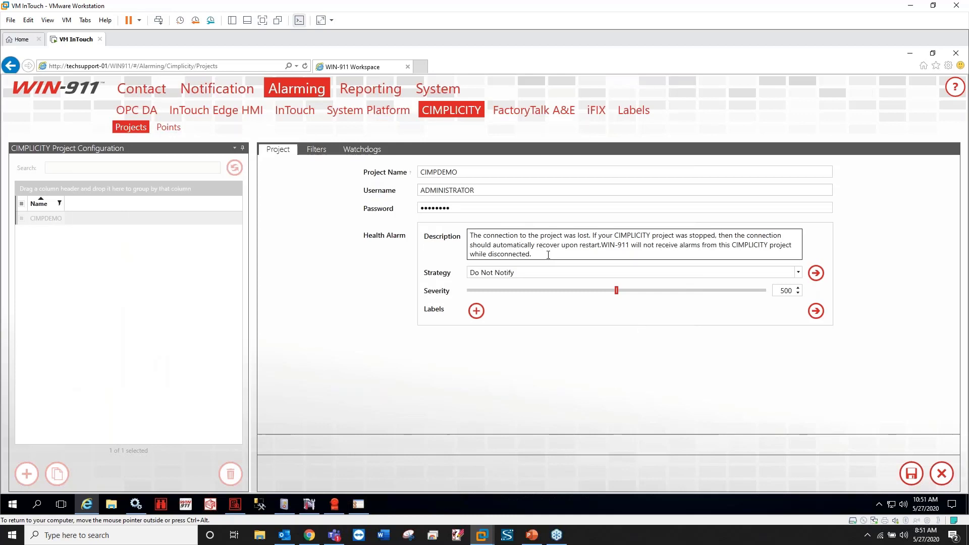
{"action": "left_click_drag", "start_coordinate": [548, 255], "coordinate": [469, 235]}
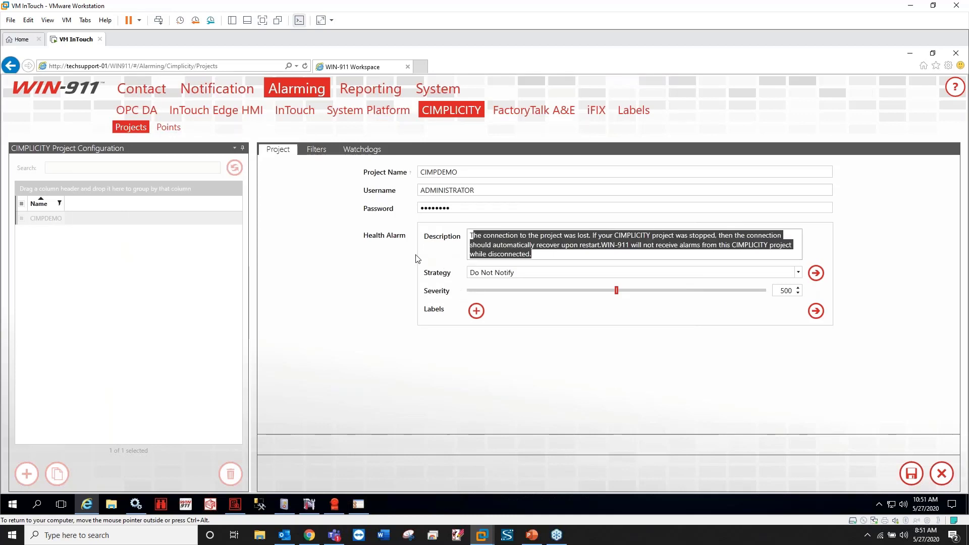
{"action": "left_click", "coordinate": [372, 244]}
{"action": "left_click", "coordinate": [479, 241]}
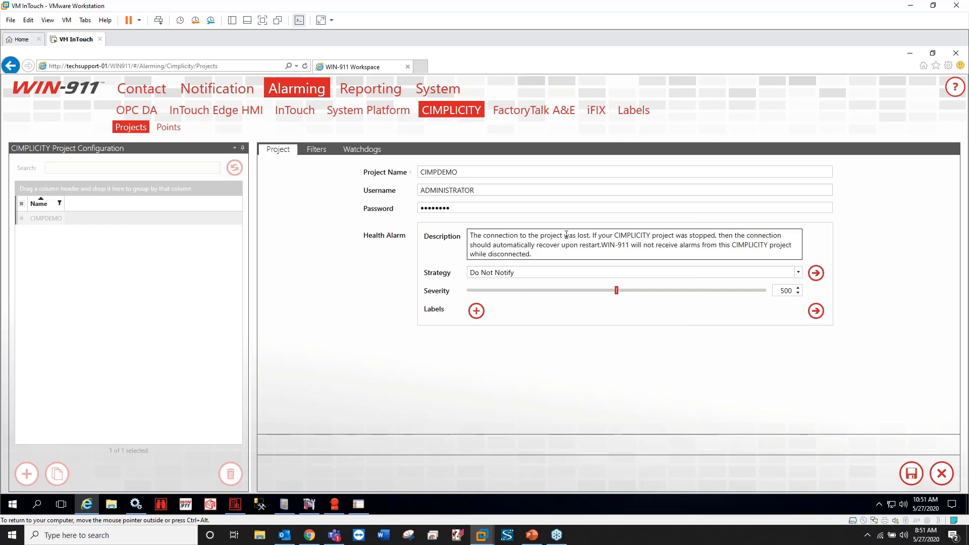
{"action": "left_click_drag", "start_coordinate": [551, 236], "coordinate": [597, 236]}
{"action": "left_click", "coordinate": [619, 235]}
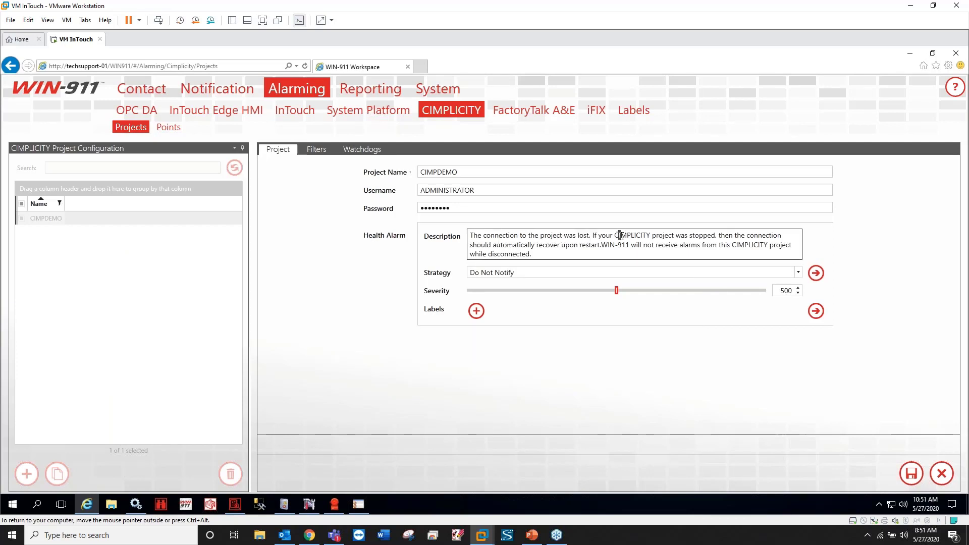
{"action": "left_click_drag", "start_coordinate": [659, 235], "coordinate": [708, 235]}
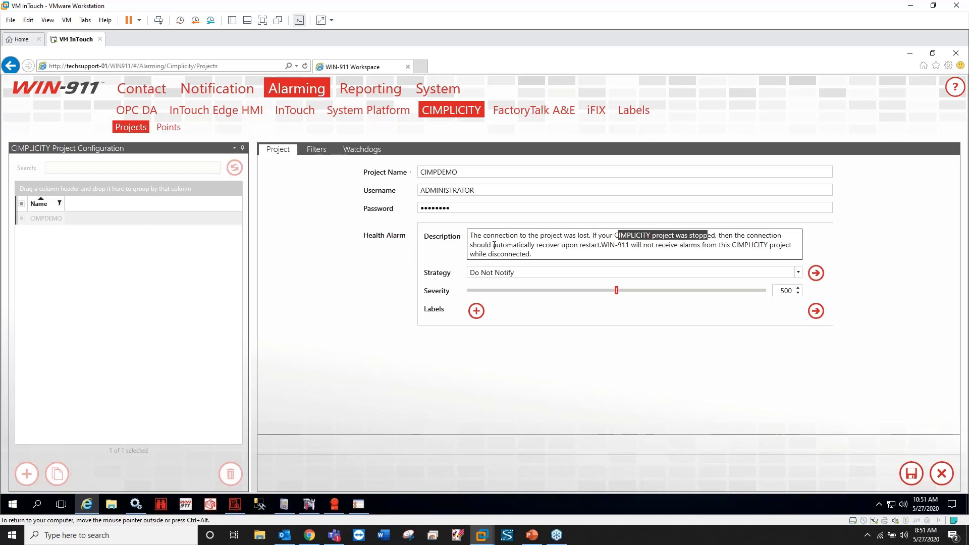
{"action": "left_click_drag", "start_coordinate": [493, 246], "coordinate": [733, 251]}
{"action": "left_click_drag", "start_coordinate": [586, 253], "coordinate": [461, 230]}
{"action": "type", "text": "WA"}
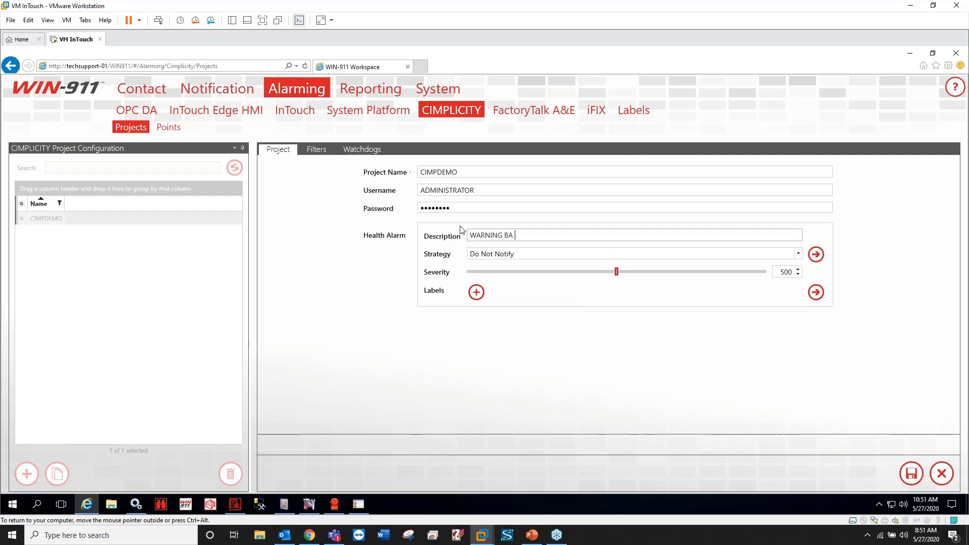
{"action": "type", "text": "RNING BAD THINGS"}
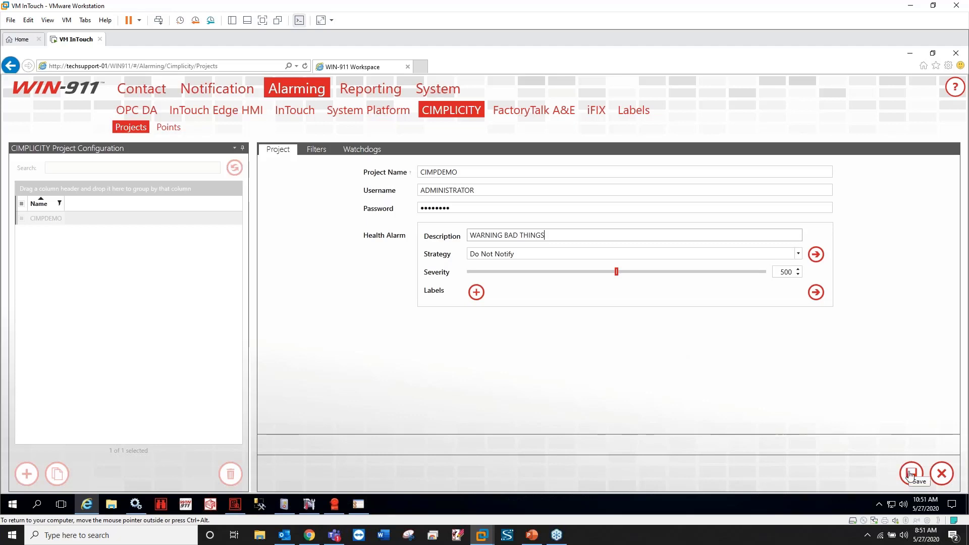
Step: Keep Do Not Notify as the health alarm strategy and save the CIMPDEMO project
{"action": "left_click", "coordinate": [798, 253]}
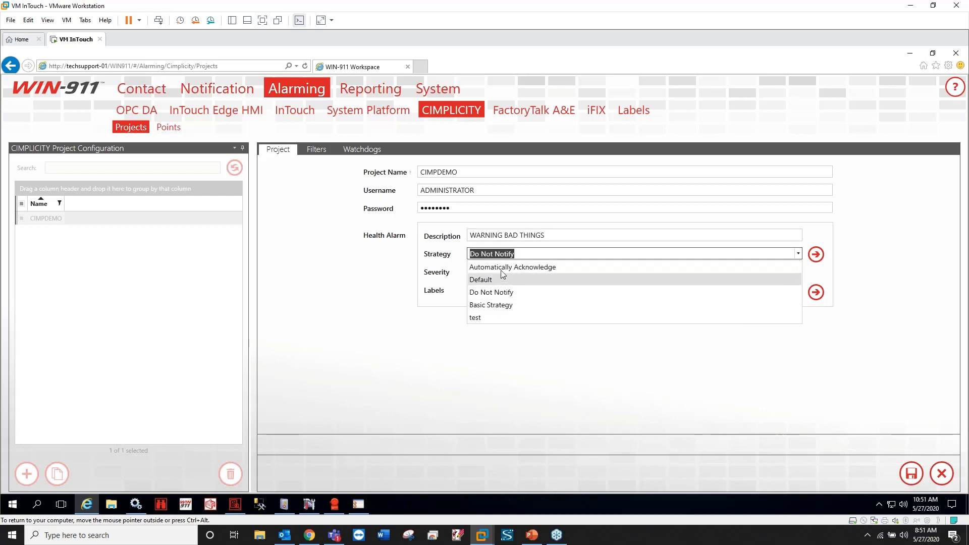
{"action": "left_click", "coordinate": [506, 293]}
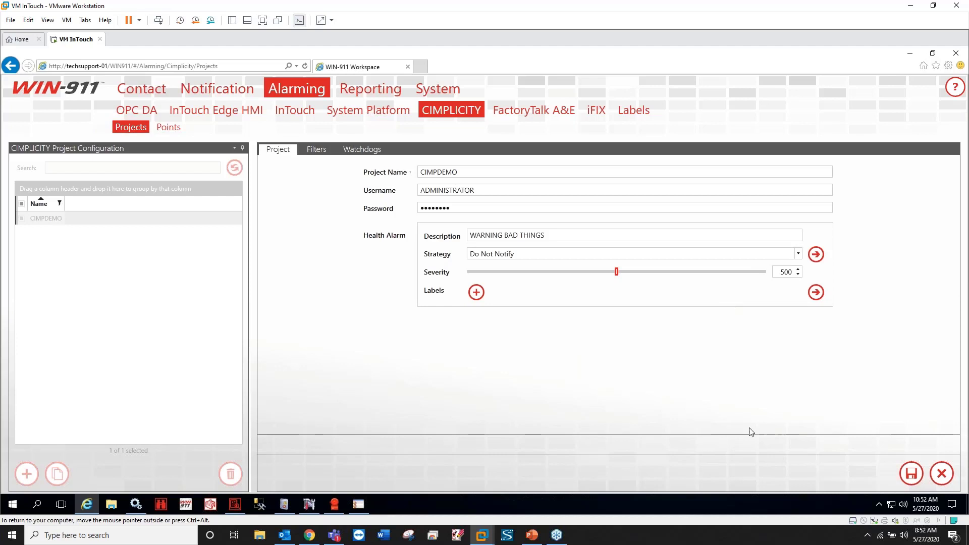
{"action": "left_click", "coordinate": [911, 473]}
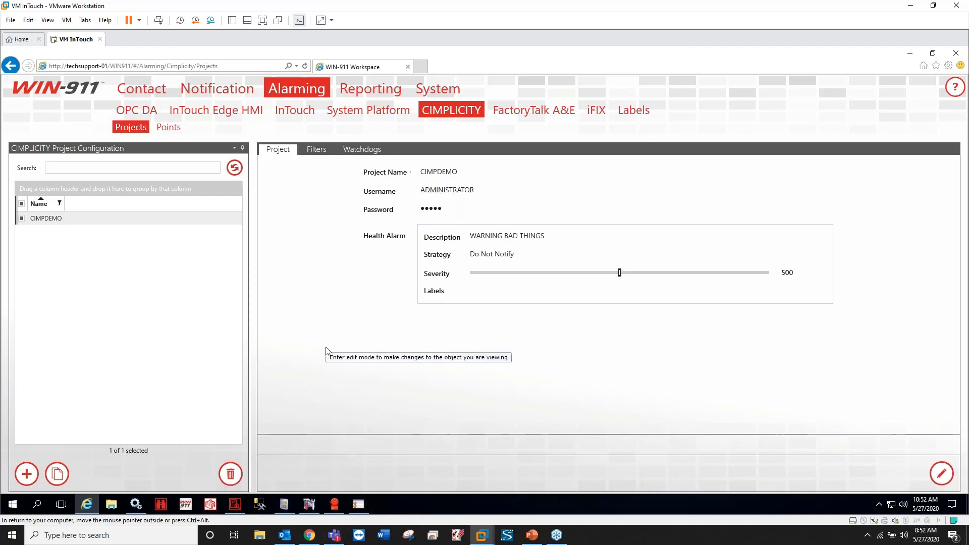
Step: Navigate to C:\Program Files (x86)\WIN-911 Software\WIN-911 Enterprise\CIMPLICITY
{"action": "left_click", "coordinate": [112, 504]}
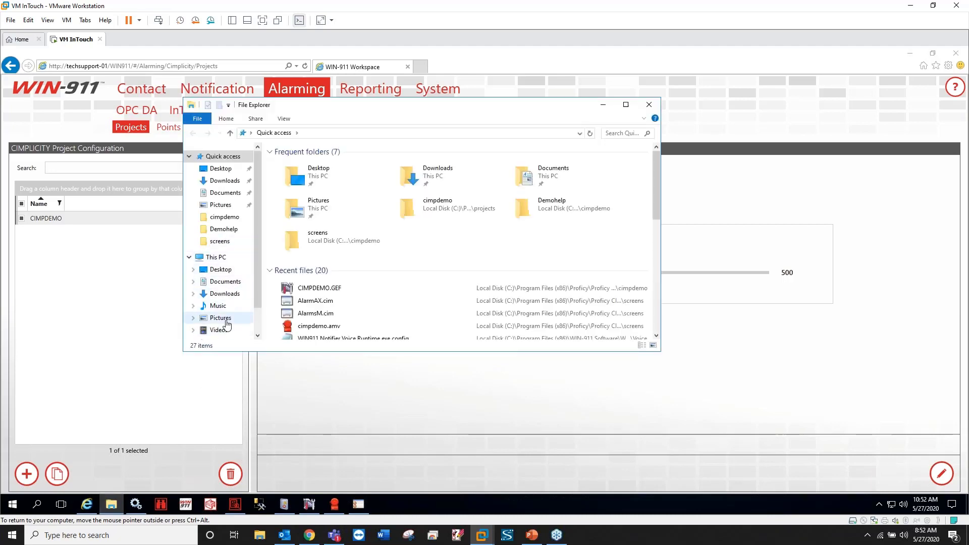
{"action": "scroll", "coordinate": [222, 318], "scroll_direction": "down", "scroll_amount": 1}
{"action": "left_click", "coordinate": [228, 321]}
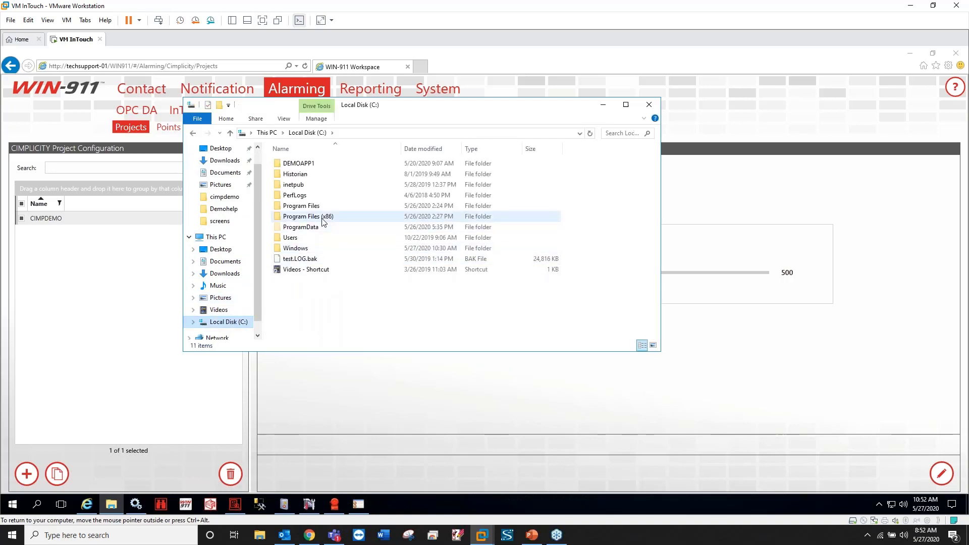
{"action": "double_click", "coordinate": [308, 217]}
{"action": "scroll", "coordinate": [305, 290], "scroll_direction": "down", "scroll_amount": 5}
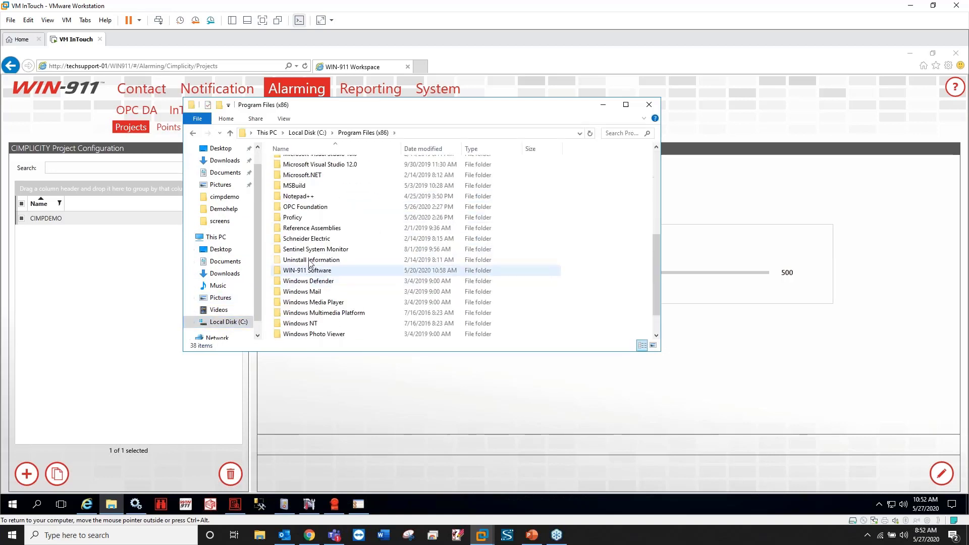
{"action": "double_click", "coordinate": [310, 272]}
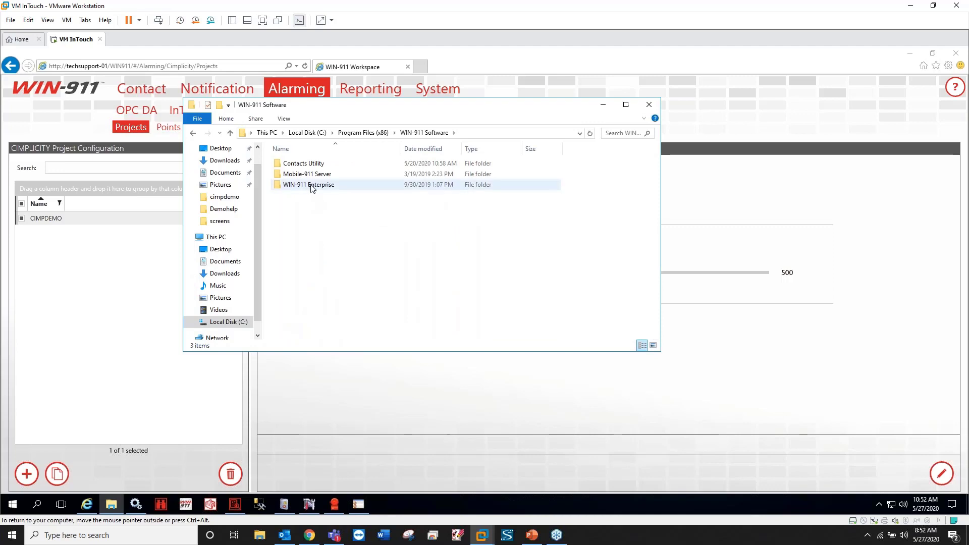
{"action": "double_click", "coordinate": [309, 184]}
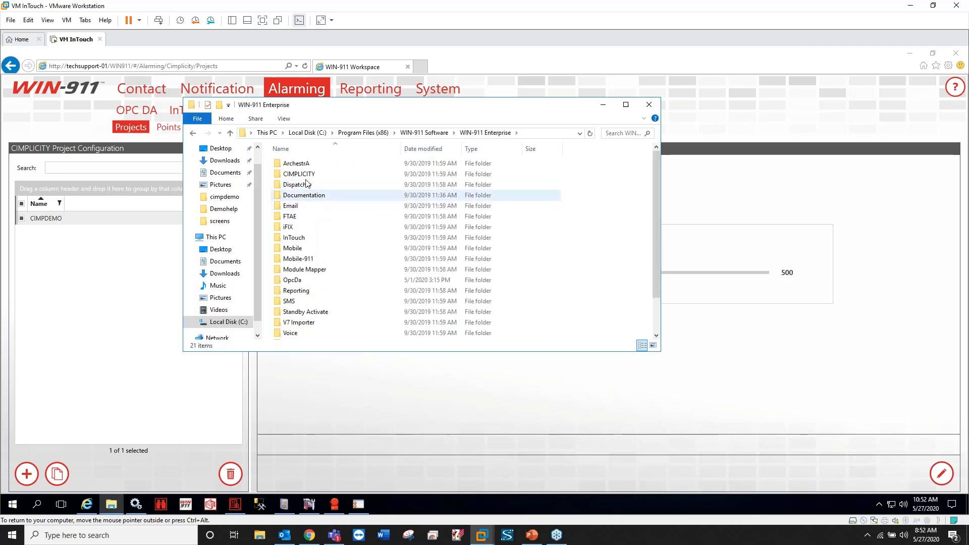
{"action": "double_click", "coordinate": [305, 174]}
{"action": "scroll", "coordinate": [311, 230], "scroll_direction": "down", "scroll_amount": 1}
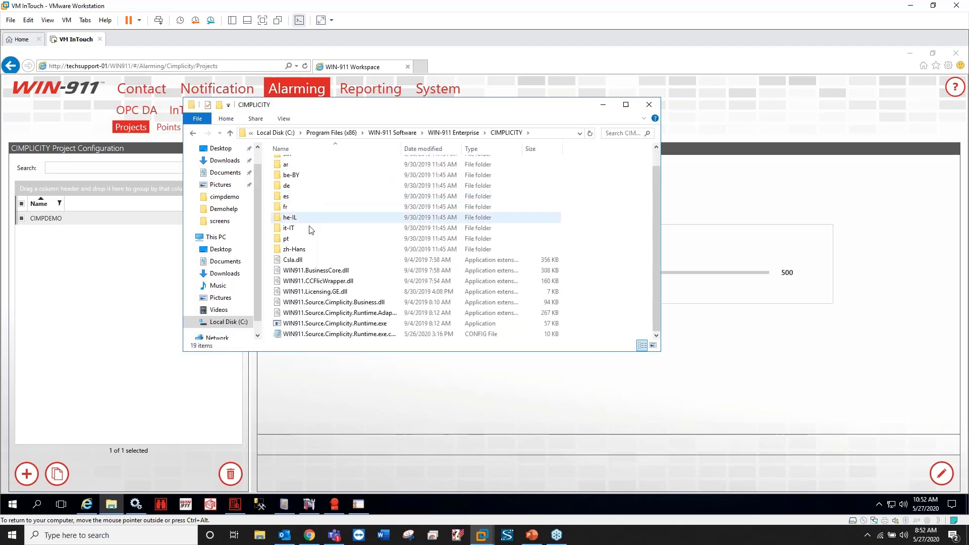
Step: Select the runtime executable and config file, and widen the Name column
{"action": "left_click", "coordinate": [330, 324]}
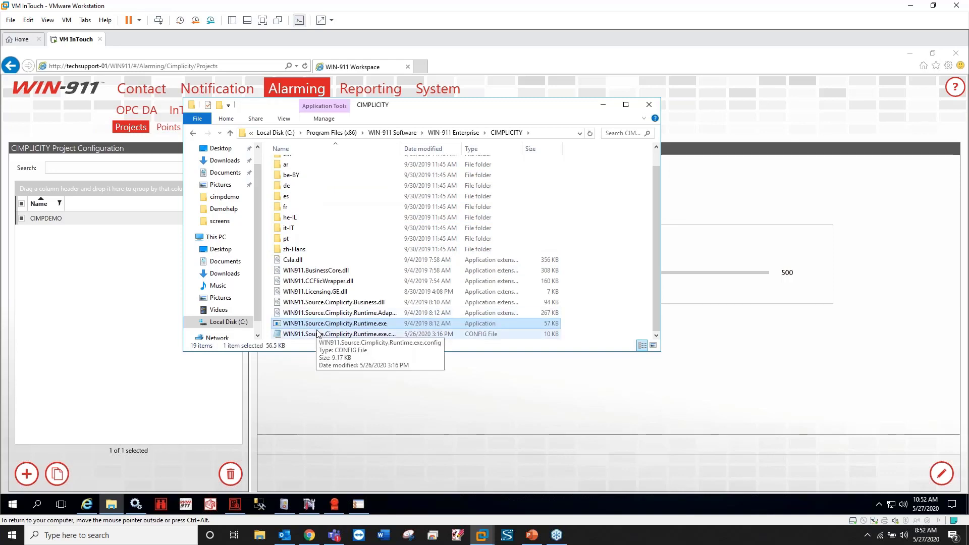
{"action": "left_click", "coordinate": [440, 334]}
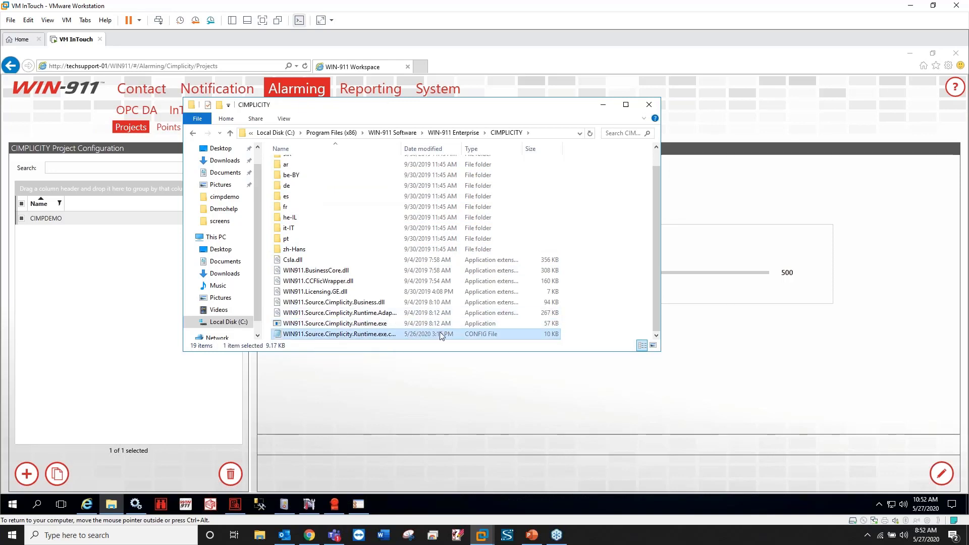
{"action": "double_click", "coordinate": [402, 148]}
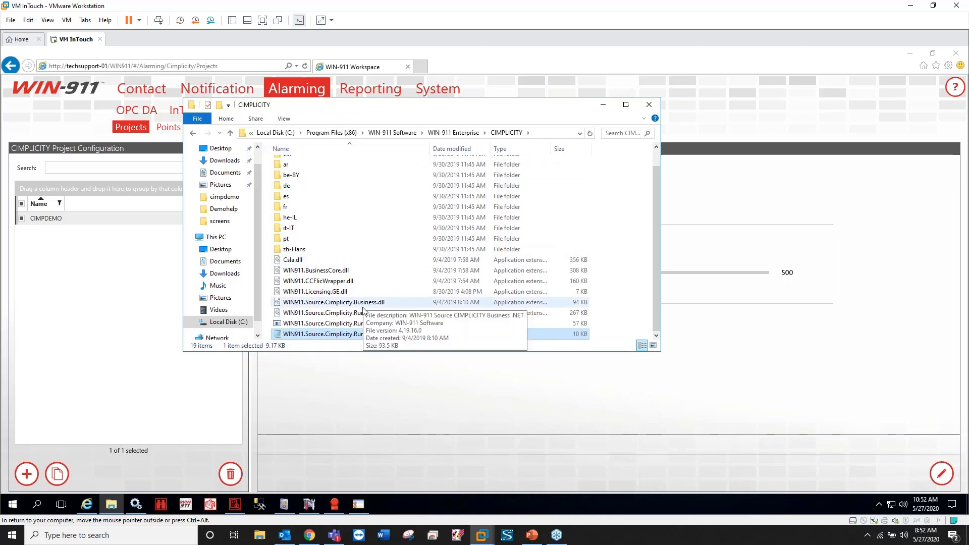
{"action": "right_click", "coordinate": [362, 337]}
{"action": "left_click", "coordinate": [435, 174]}
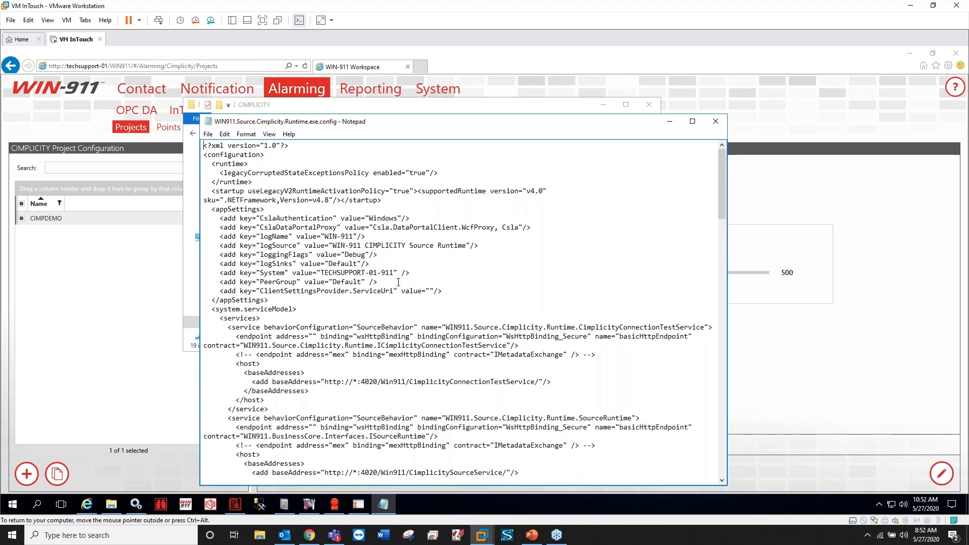
{"action": "left_click_drag", "start_coordinate": [220, 254], "coordinate": [390, 252]}
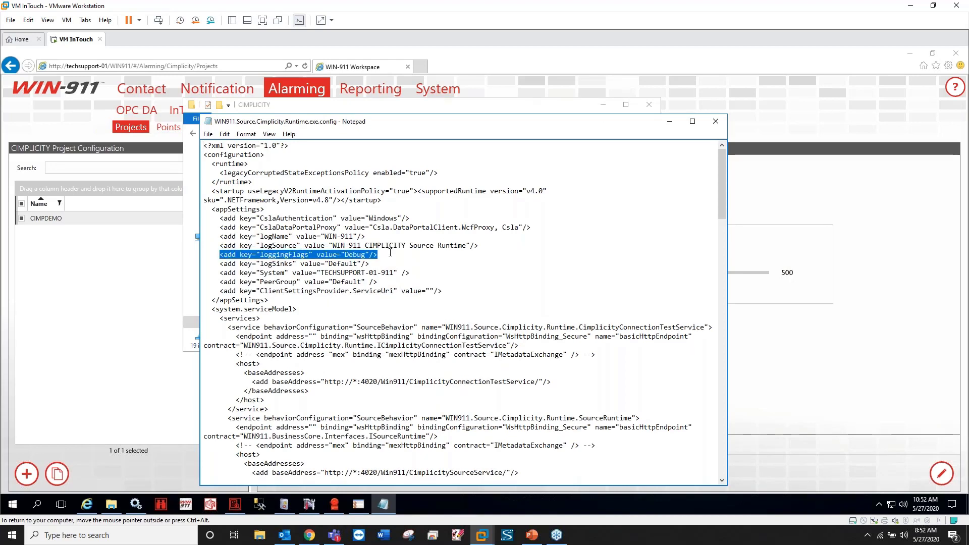
{"action": "left_click", "coordinate": [366, 256]}
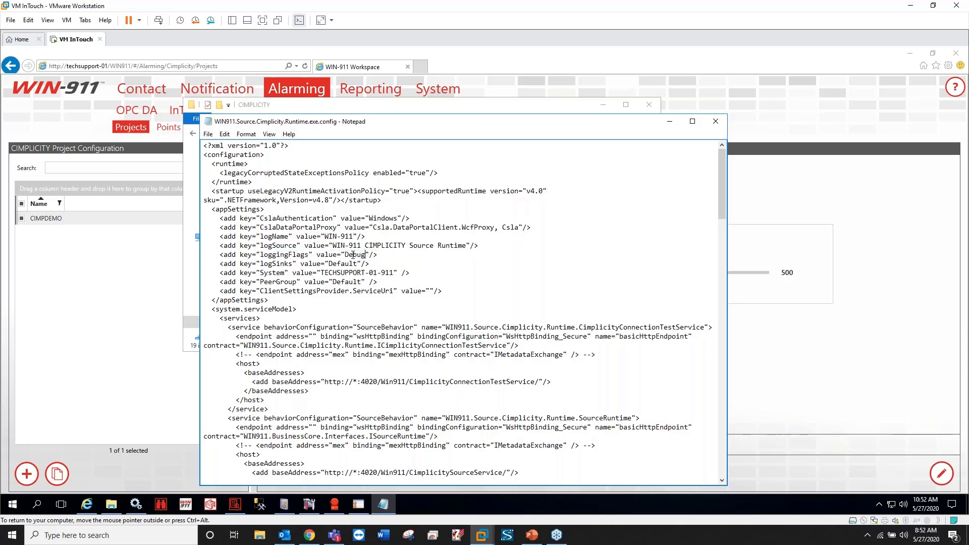
{"action": "double_click", "coordinate": [353, 255]}
{"action": "left_click", "coordinate": [716, 121]}
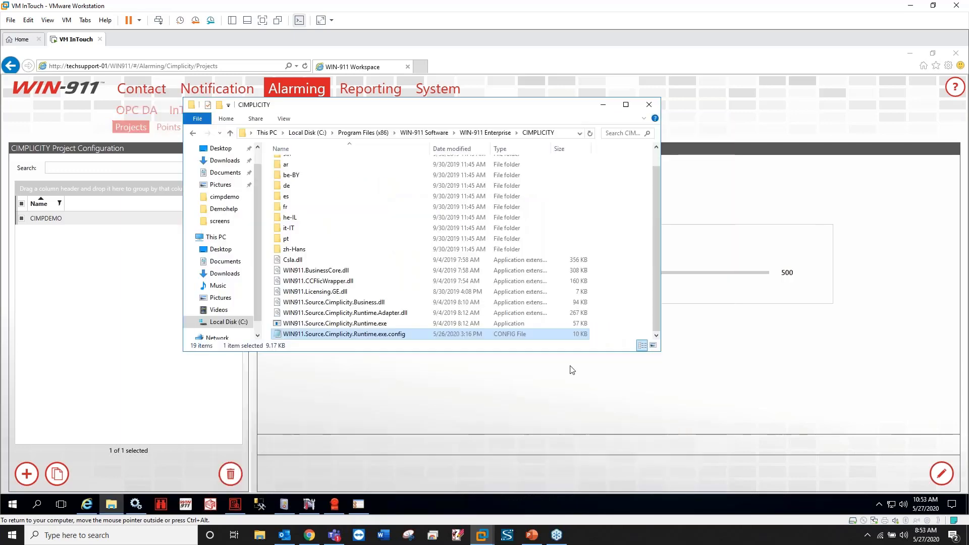
{"action": "left_click", "coordinate": [136, 504]}
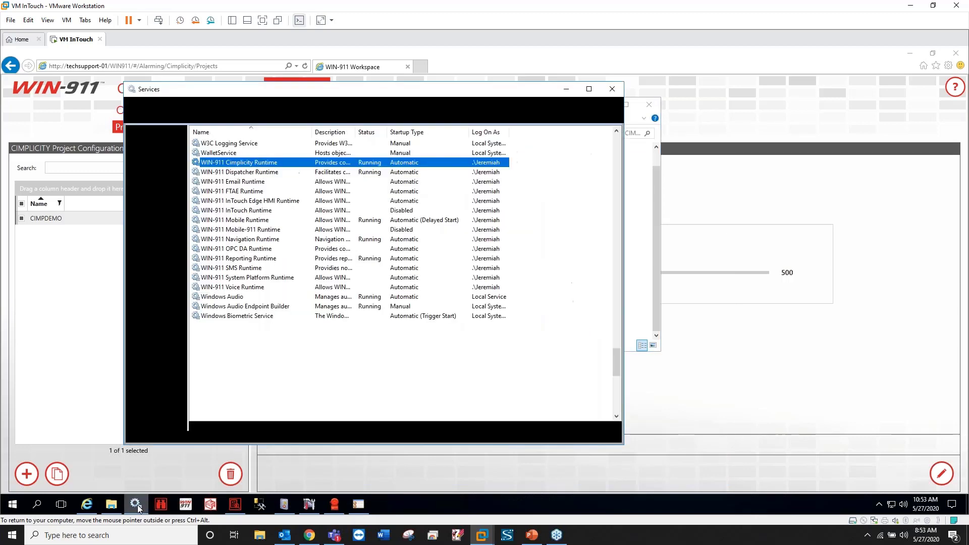
{"action": "right_click", "coordinate": [241, 166]}
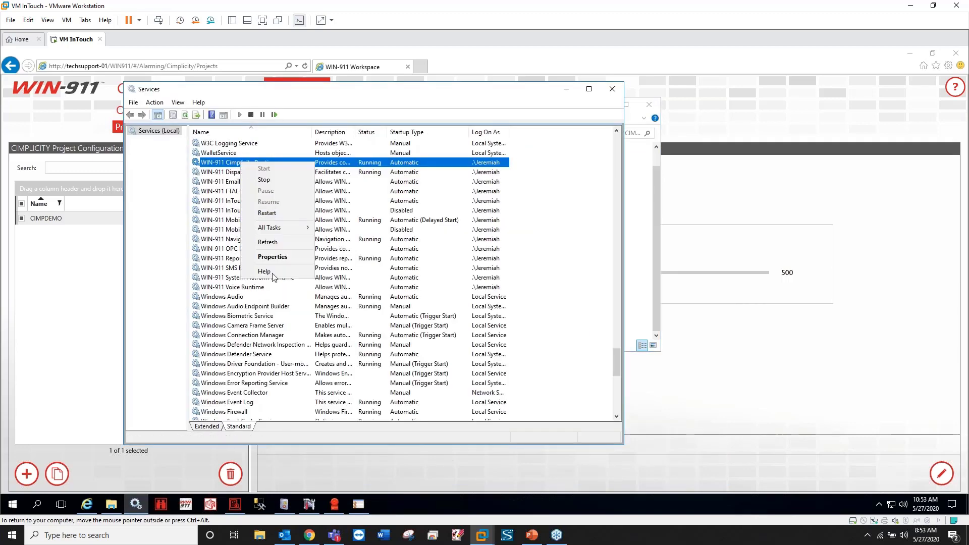
{"action": "left_click", "coordinate": [233, 166]}
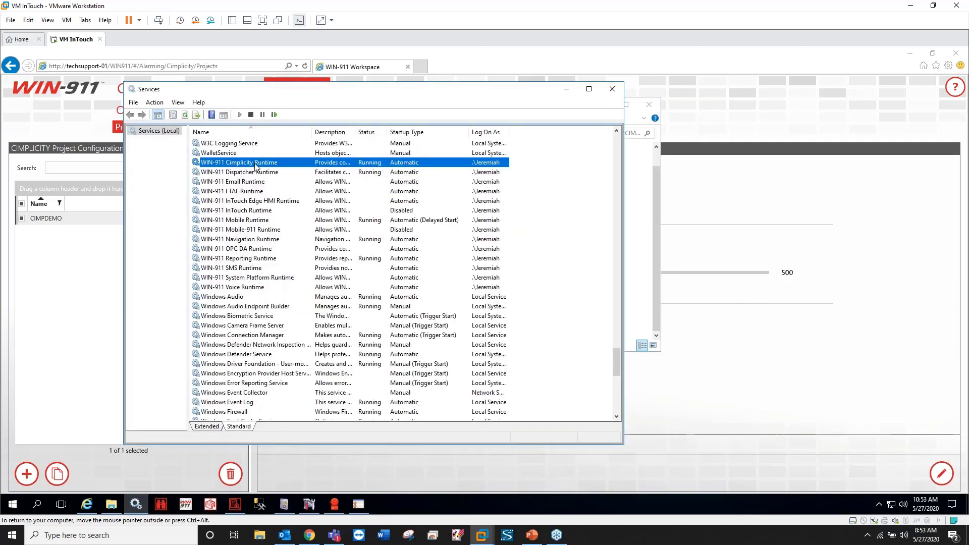
{"action": "left_click", "coordinate": [567, 90]}
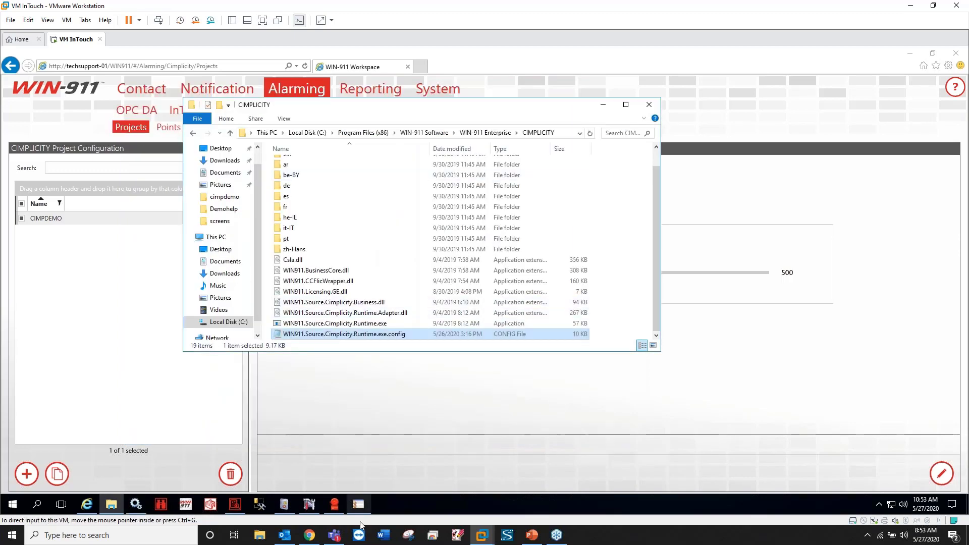
Step: Open the WIN-911 log under Applications and Services Logs in Event Viewer
{"action": "left_click", "coordinate": [284, 505]}
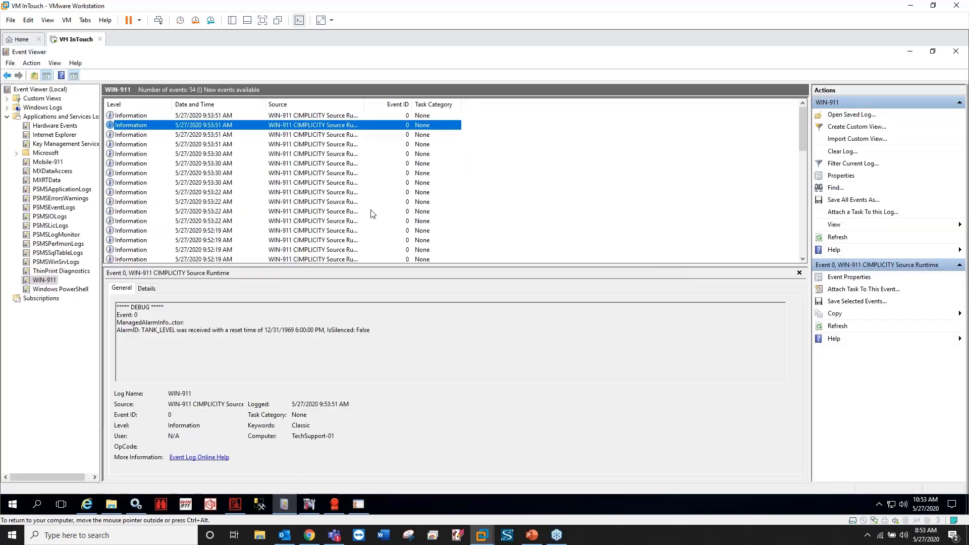
{"action": "left_click", "coordinate": [7, 117]}
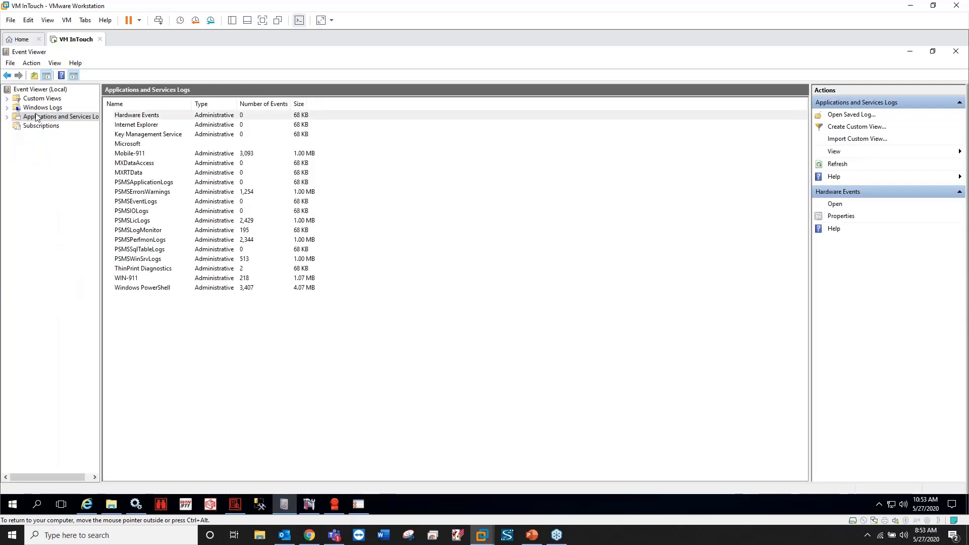
{"action": "left_click", "coordinate": [12, 504]}
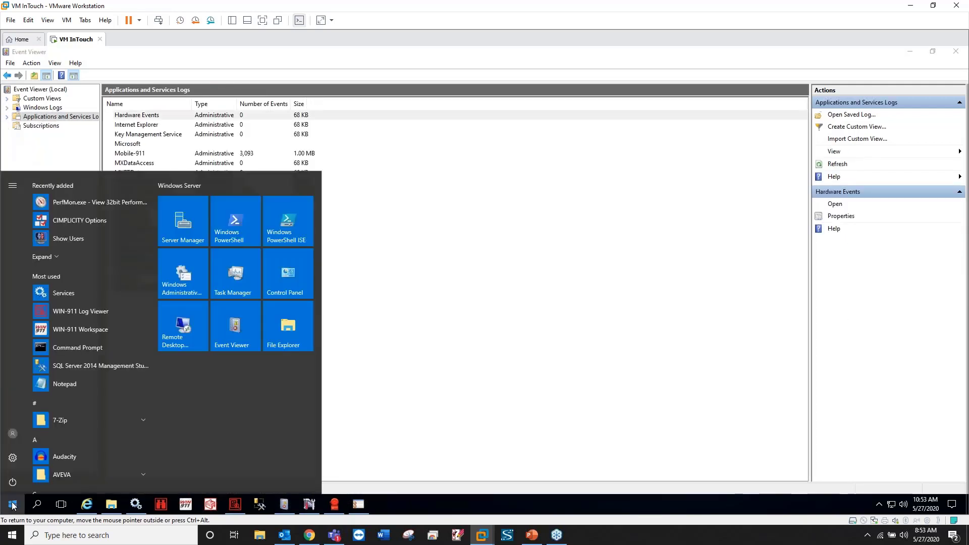
{"action": "left_click", "coordinate": [12, 505]}
{"action": "left_click", "coordinate": [7, 117]}
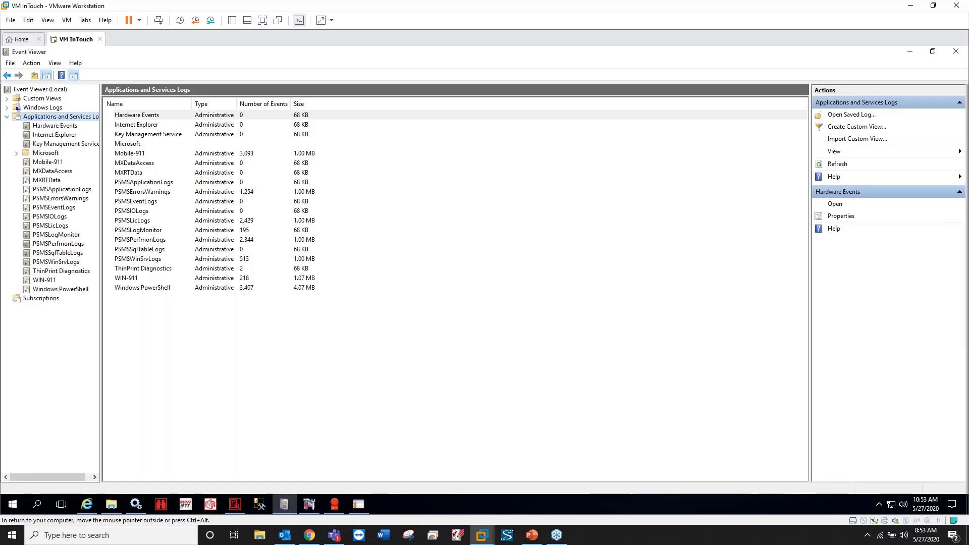
{"action": "left_click", "coordinate": [44, 281]}
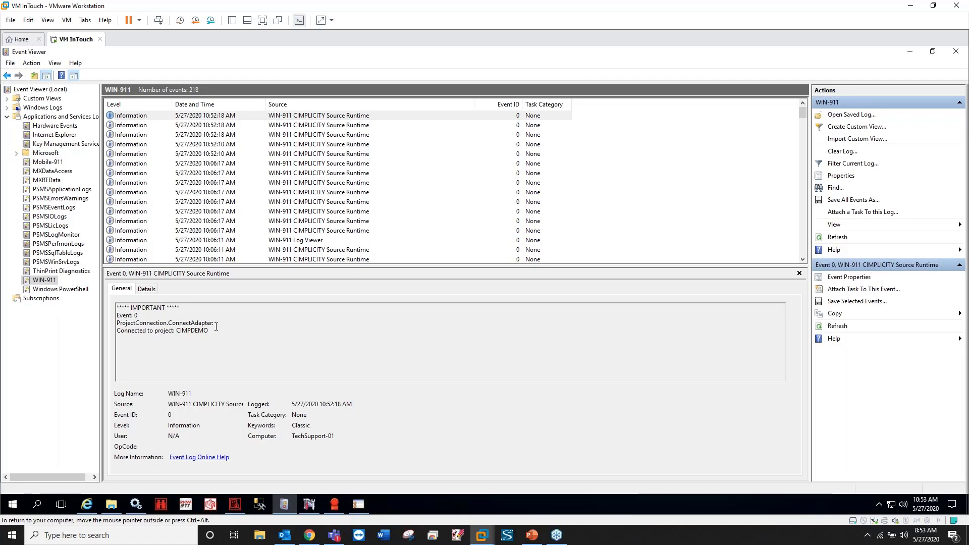
Step: Review the ConnectAdapter and ProjectManager.TimerElapsed event details, then minimize Event Viewer
{"action": "mouse_move", "coordinate": [216, 327]}
{"action": "left_mouse_down"}
{"action": "mouse_move", "coordinate": [114, 326]}
{"action": "mouse_move", "coordinate": [208, 337]}
{"action": "left_mouse_up"}
{"action": "left_click", "coordinate": [229, 333]}
{"action": "left_click", "coordinate": [333, 125]}
{"action": "left_click", "coordinate": [333, 134]}
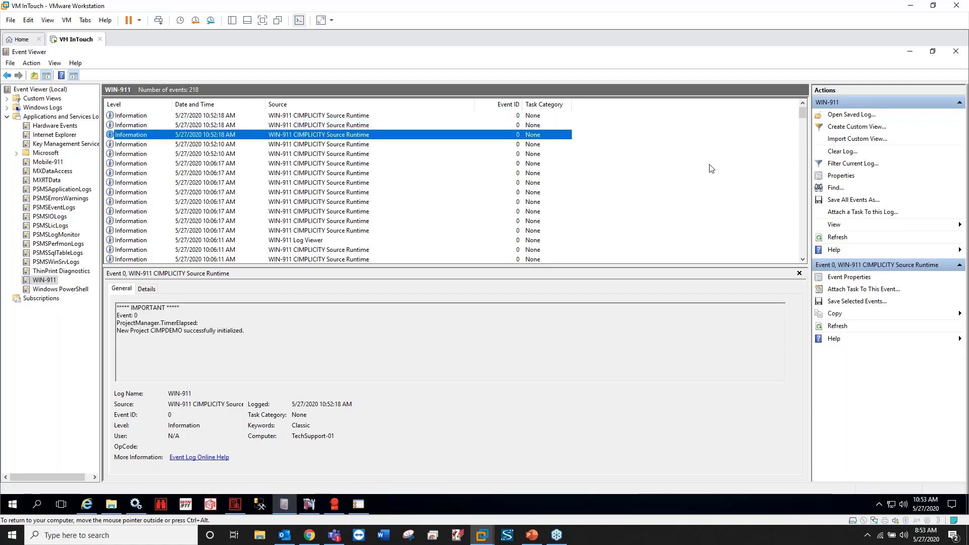
{"action": "left_click", "coordinate": [911, 53]}
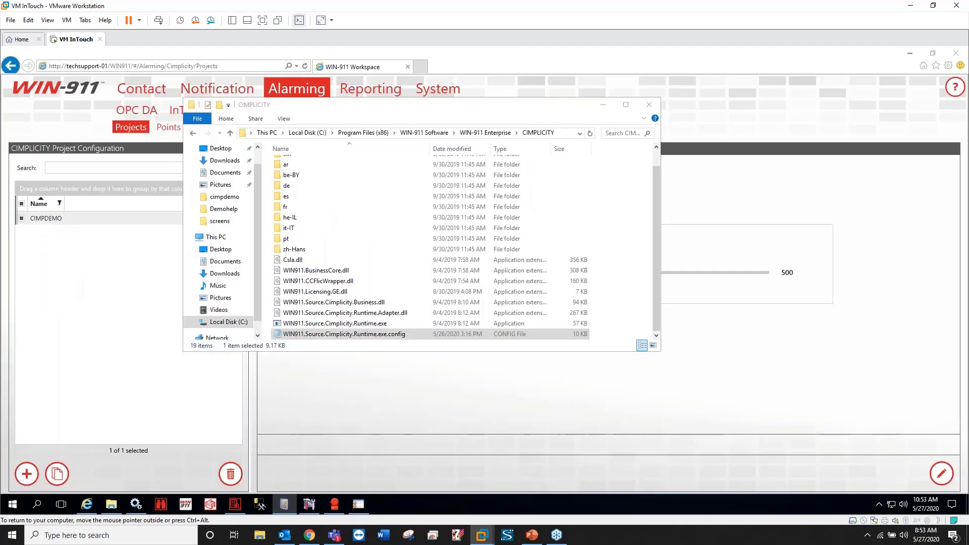
Step: Open the CIMPLICITY Points list and view Tank 2's details with its Basic Strategy
{"action": "left_click", "coordinate": [604, 105]}
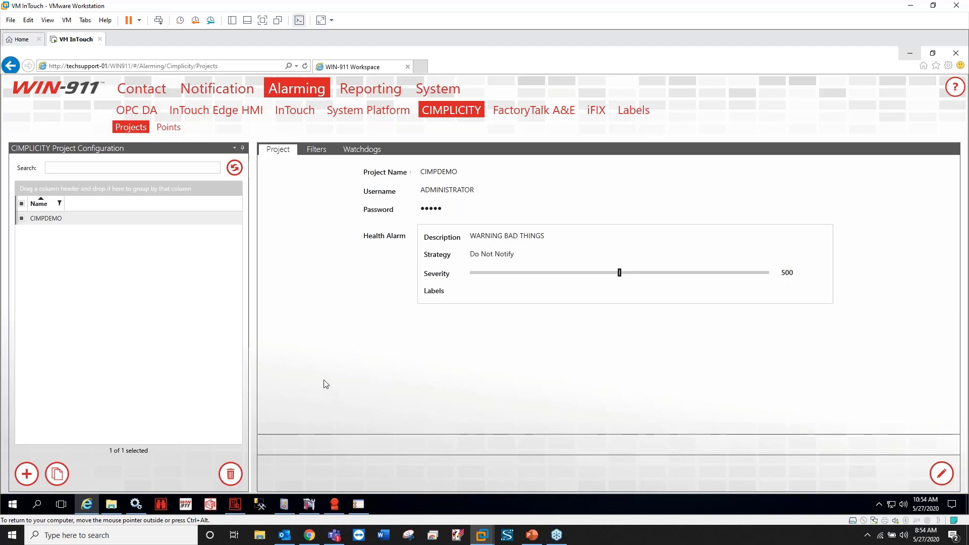
{"action": "left_click", "coordinate": [168, 127]}
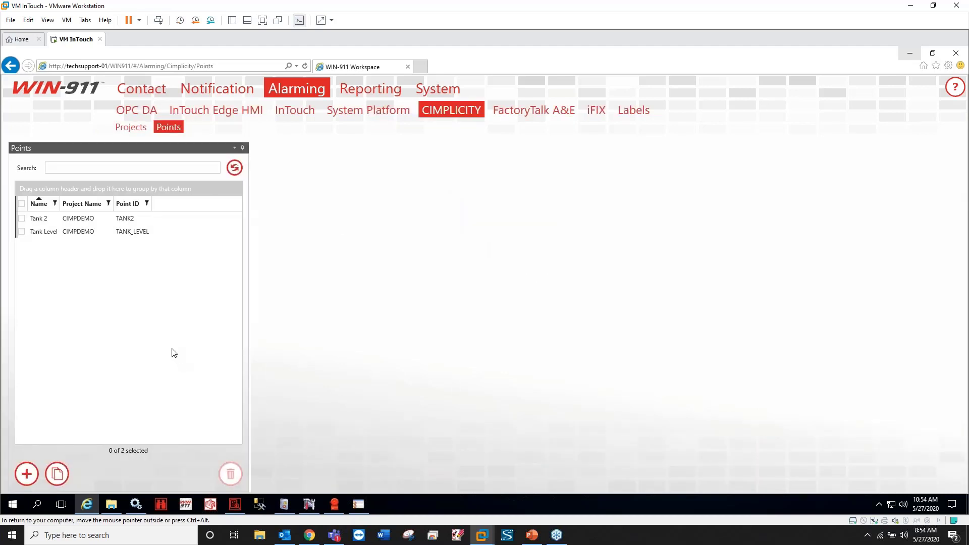
{"action": "left_click", "coordinate": [127, 218]}
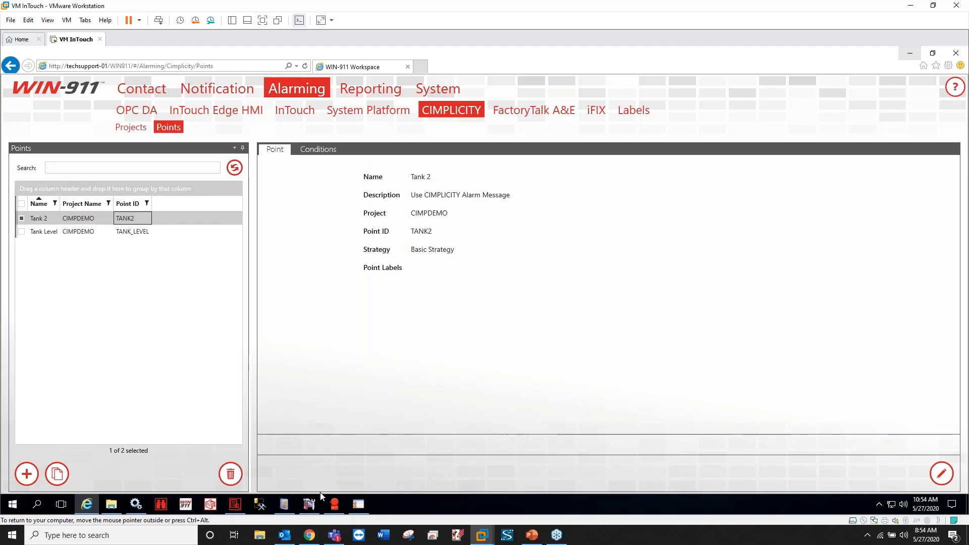
{"action": "left_click", "coordinate": [309, 504]}
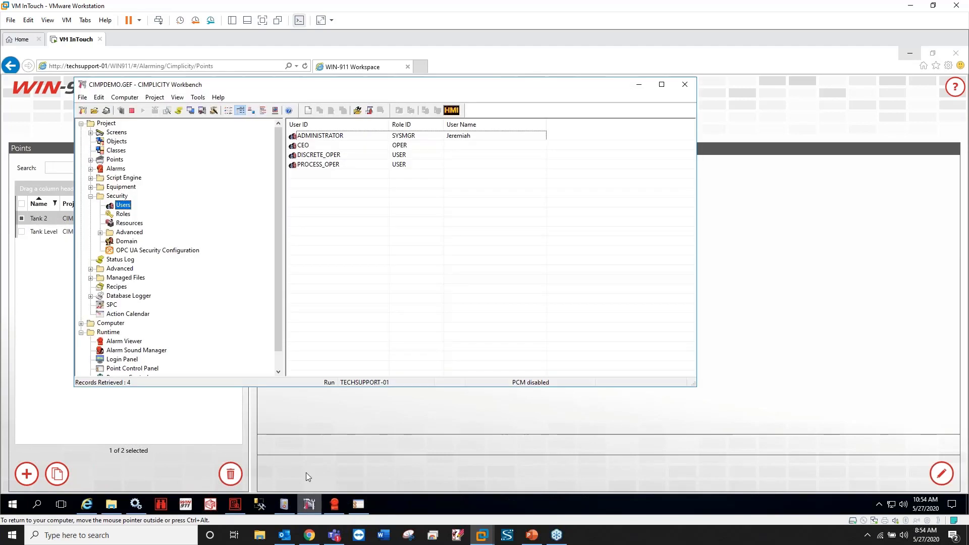
{"action": "left_click", "coordinate": [91, 196]}
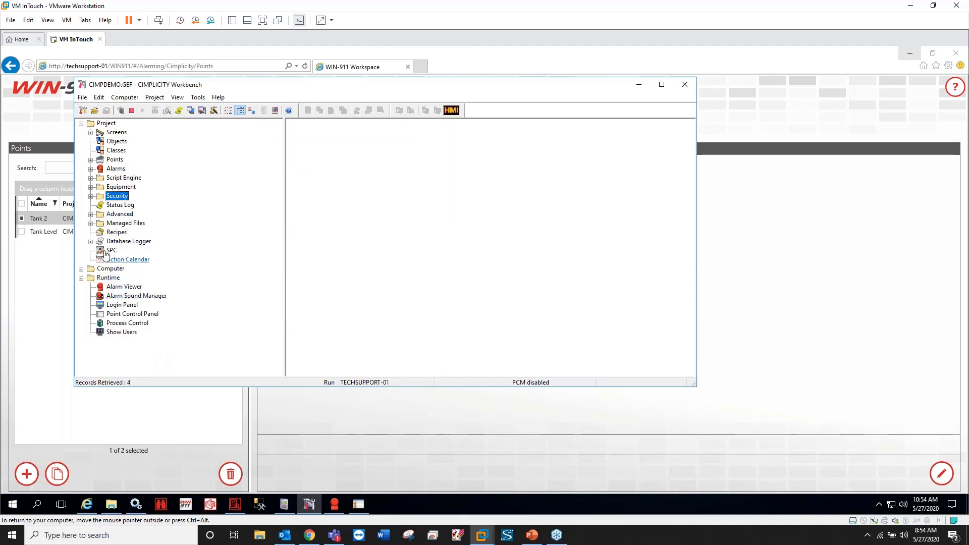
{"action": "left_click", "coordinate": [115, 160]}
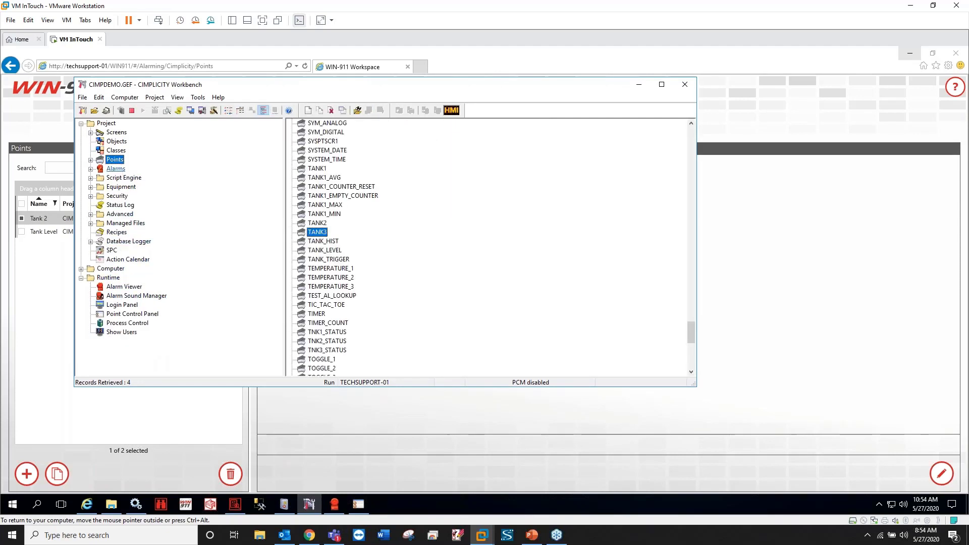
{"action": "key", "text": "Up"}
{"action": "scroll", "coordinate": [318, 166], "scroll_direction": "up", "scroll_amount": 20}
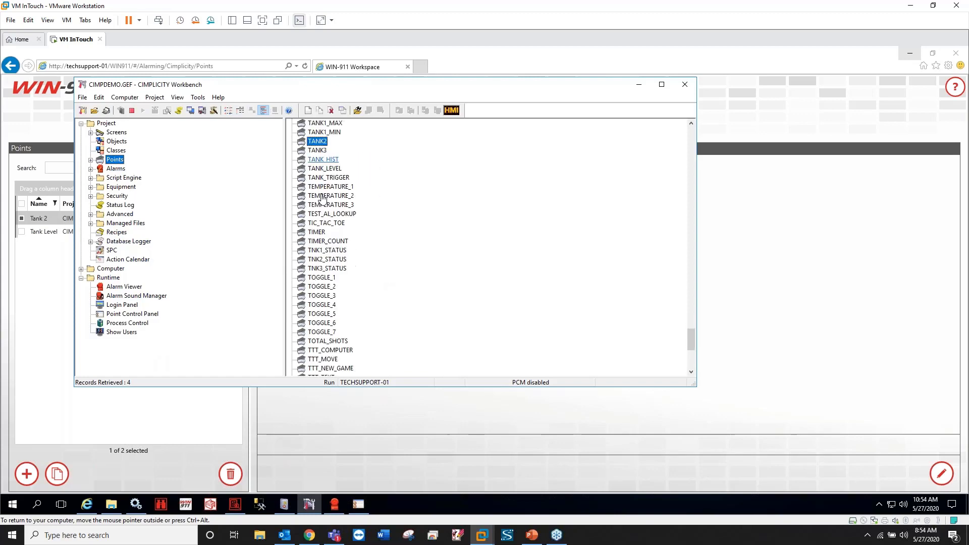
{"action": "scroll", "coordinate": [330, 229], "scroll_direction": "down", "scroll_amount": 15}
{"action": "scroll", "coordinate": [322, 204], "scroll_direction": "down", "scroll_amount": 9}
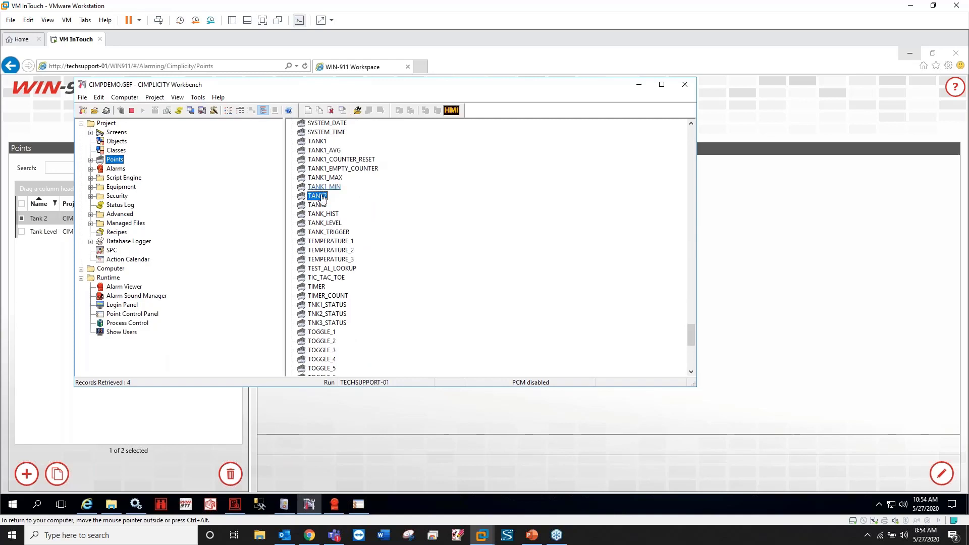
{"action": "left_click", "coordinate": [329, 432]}
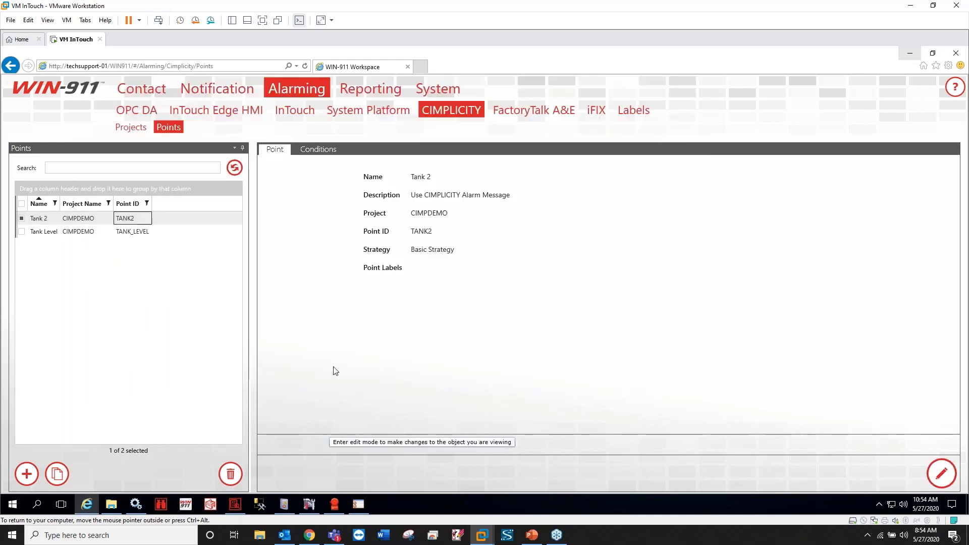
{"action": "left_click", "coordinate": [26, 473]}
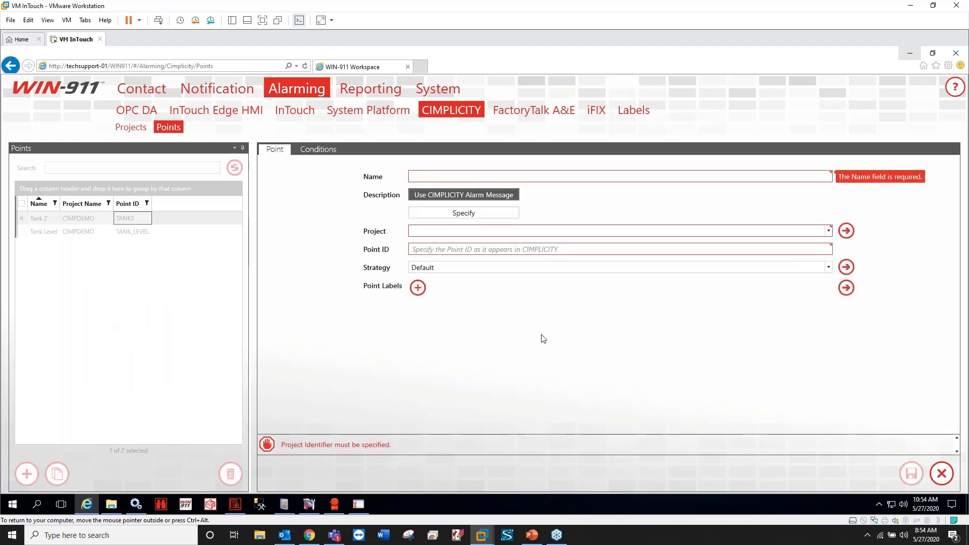
{"action": "left_click", "coordinate": [470, 213]}
{"action": "left_click", "coordinate": [494, 195]}
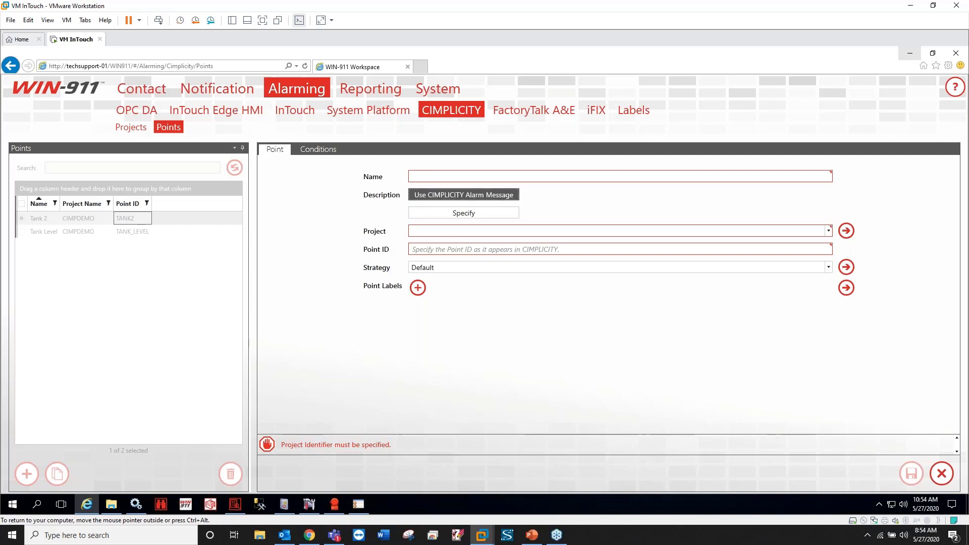
{"action": "left_click", "coordinate": [827, 231]}
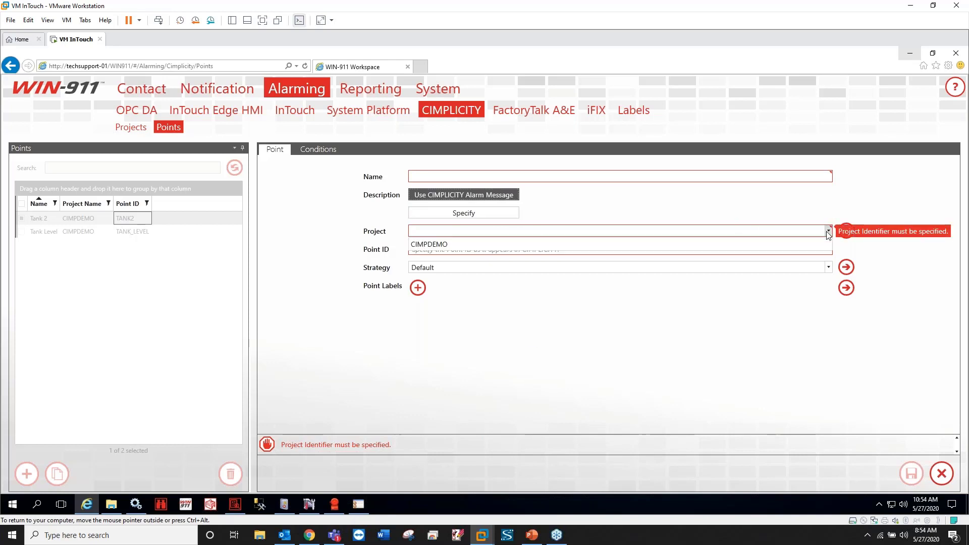
{"action": "left_click", "coordinate": [435, 245]}
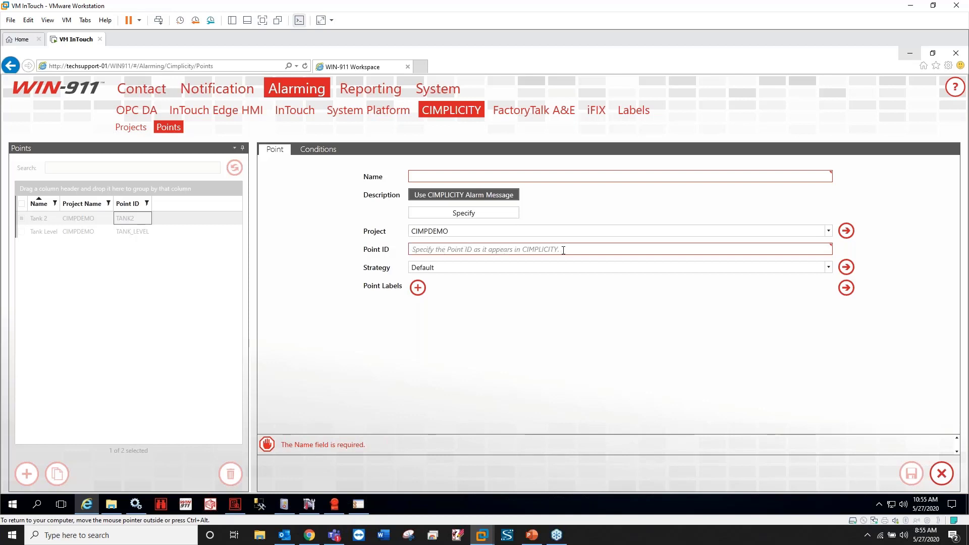
{"action": "left_click", "coordinate": [564, 250]}
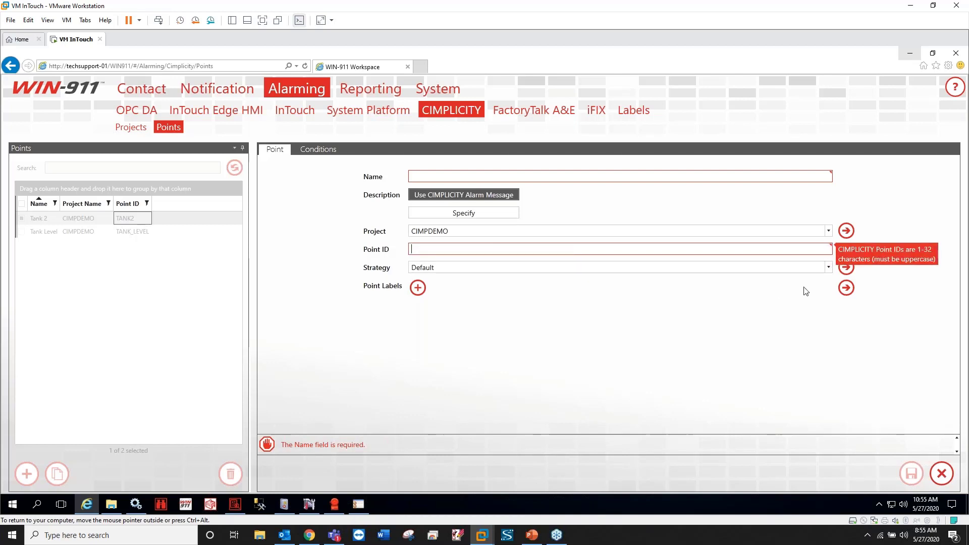
{"action": "left_click", "coordinate": [828, 267]}
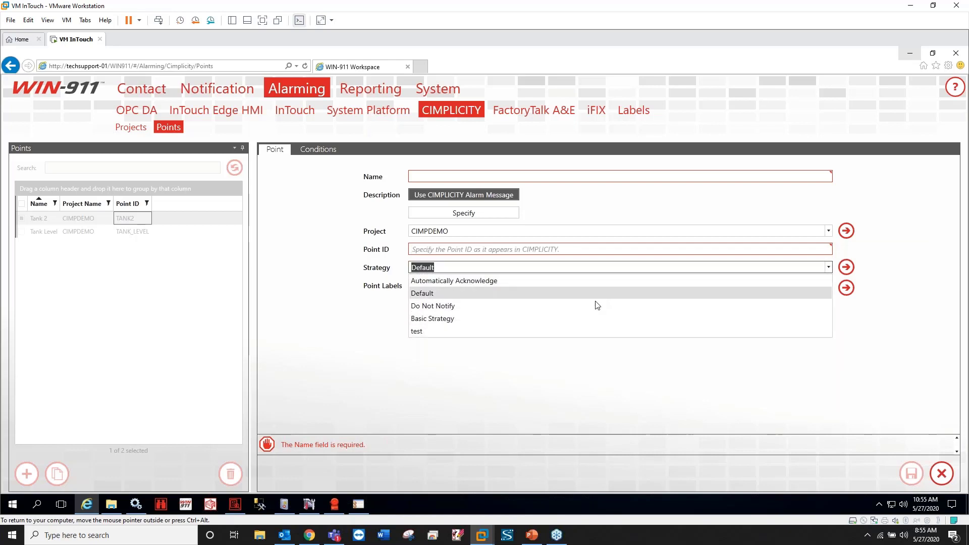
{"action": "left_click", "coordinate": [608, 352]}
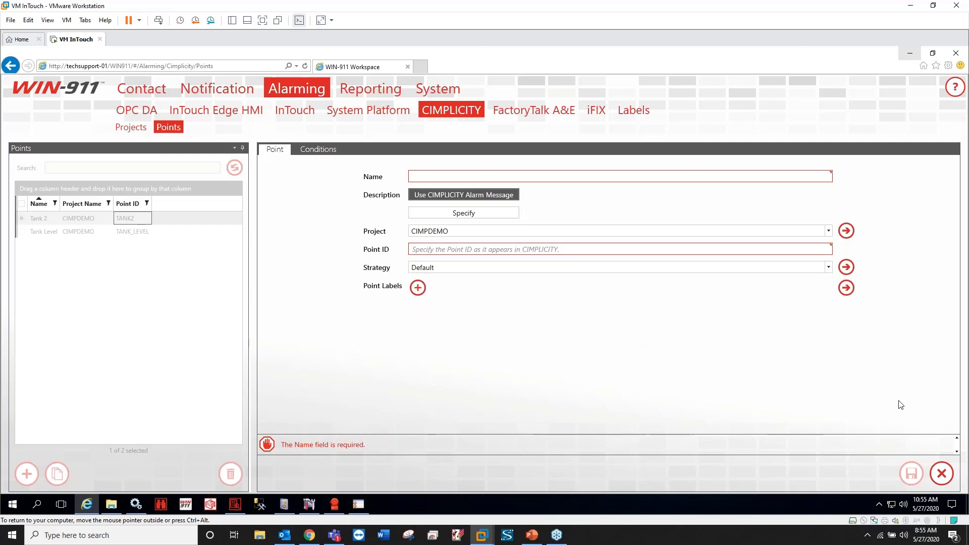
{"action": "left_click", "coordinate": [942, 473]}
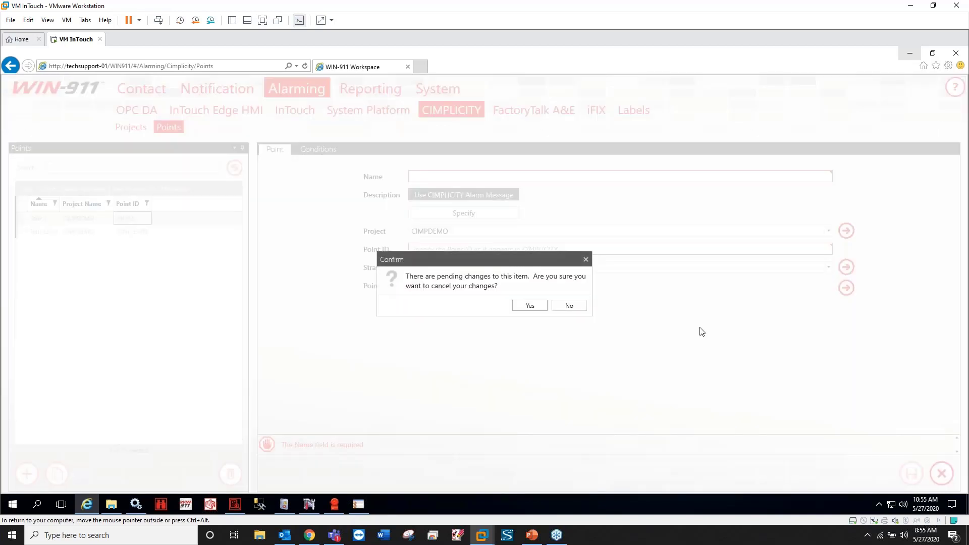
{"action": "left_click", "coordinate": [537, 303]}
Step: Compare the Tank 2 and Tank Level point details with TANK_LEVEL in the CIMPLICITY Workbench point list
{"action": "left_click", "coordinate": [131, 229]}
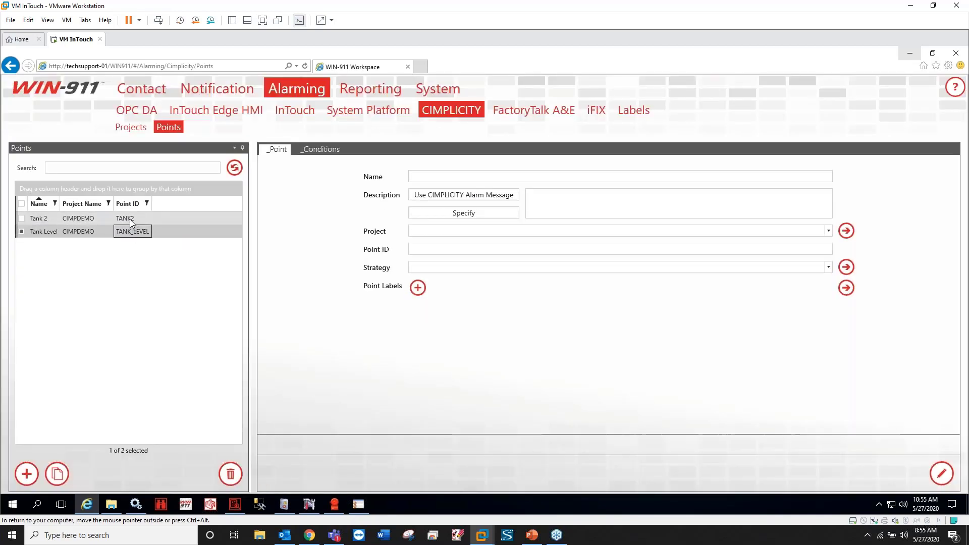
{"action": "left_click", "coordinate": [130, 221]}
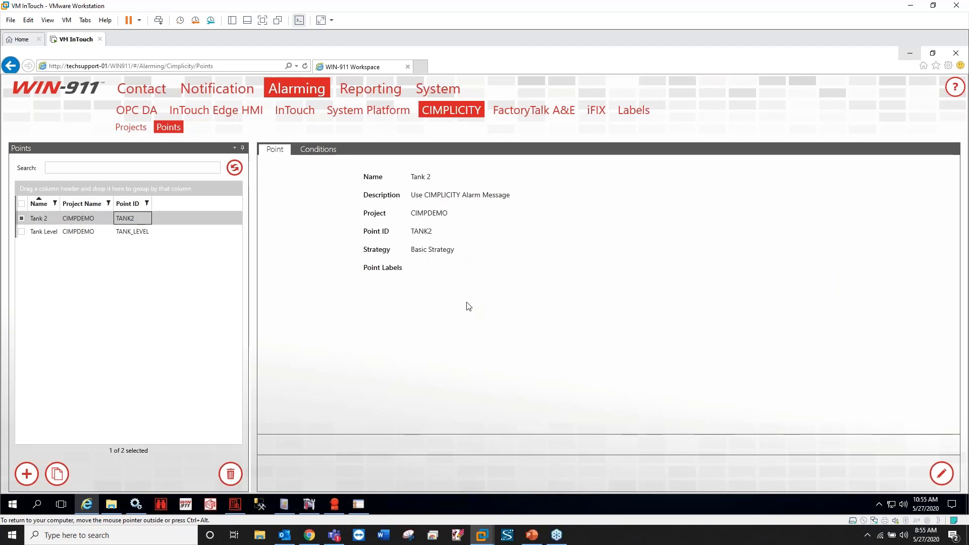
{"action": "left_click", "coordinate": [124, 233]}
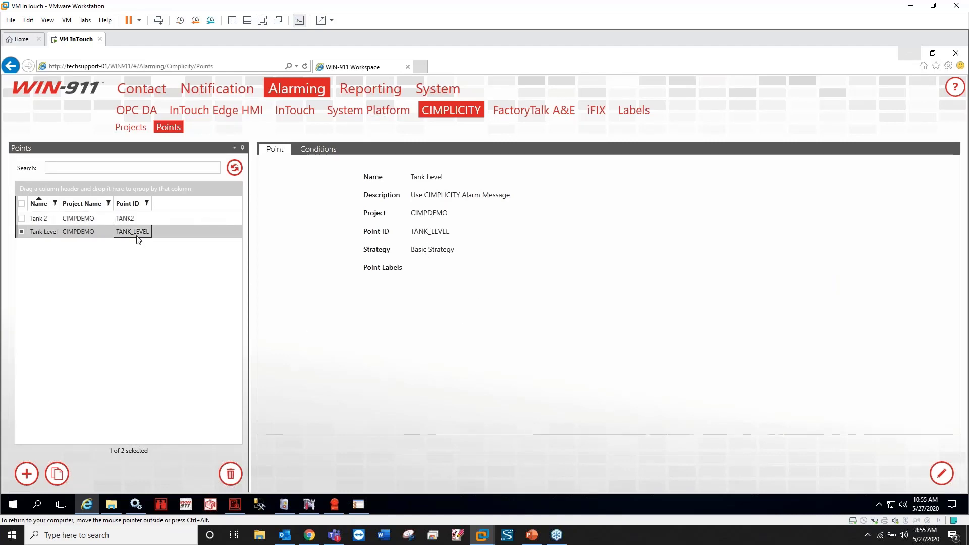
{"action": "left_click", "coordinate": [309, 504]}
{"action": "left_click", "coordinate": [323, 224]}
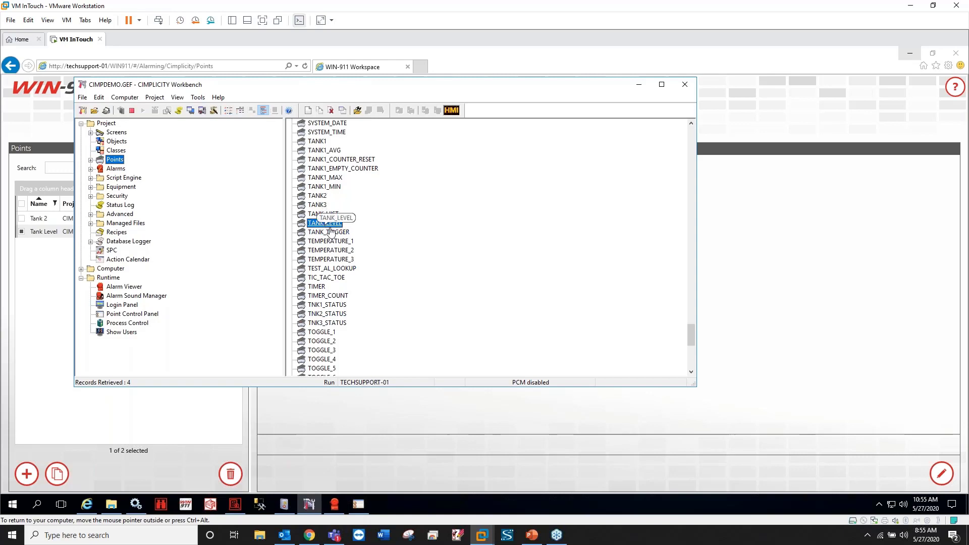
{"action": "left_click", "coordinate": [824, 287]}
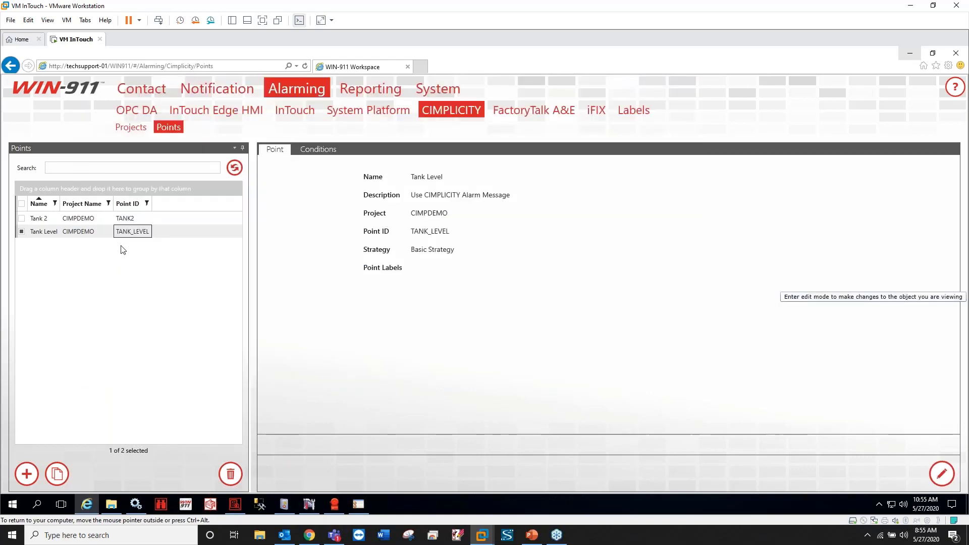
{"action": "left_click", "coordinate": [134, 217]}
{"action": "left_click", "coordinate": [135, 232]}
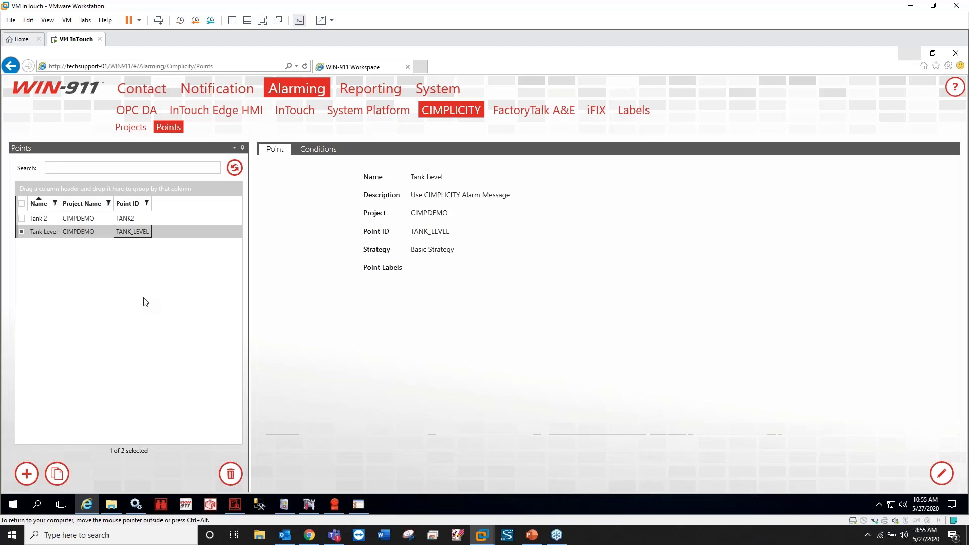
Step: Start adding an alarm condition to Tank Level, then discard it and return to the point details
{"action": "left_click", "coordinate": [307, 154]}
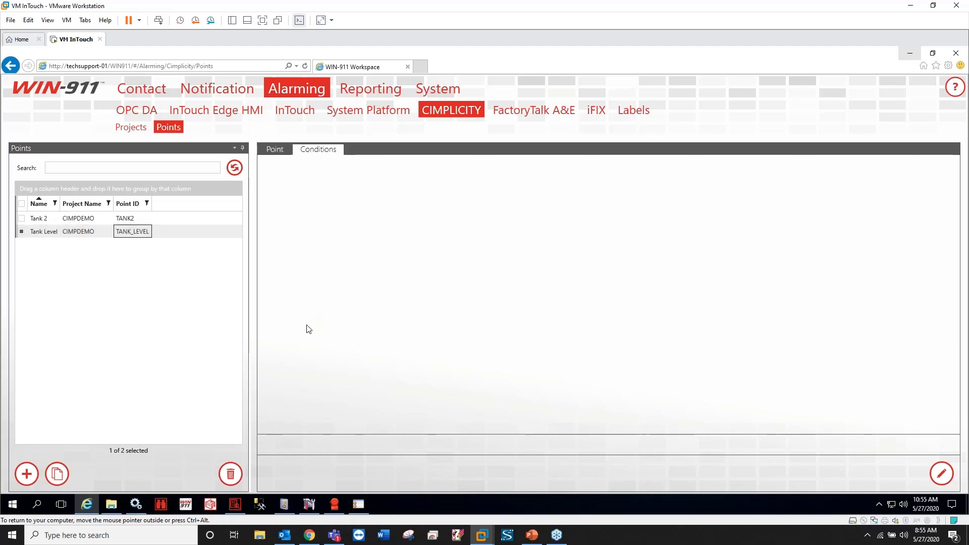
{"action": "left_click", "coordinate": [942, 473]}
{"action": "left_click", "coordinate": [370, 185]}
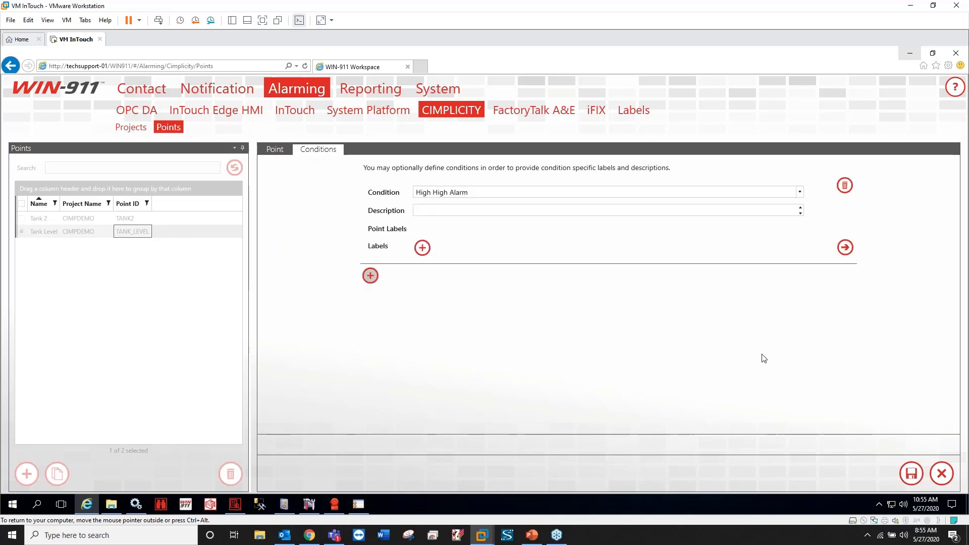
{"action": "left_click", "coordinate": [942, 473]}
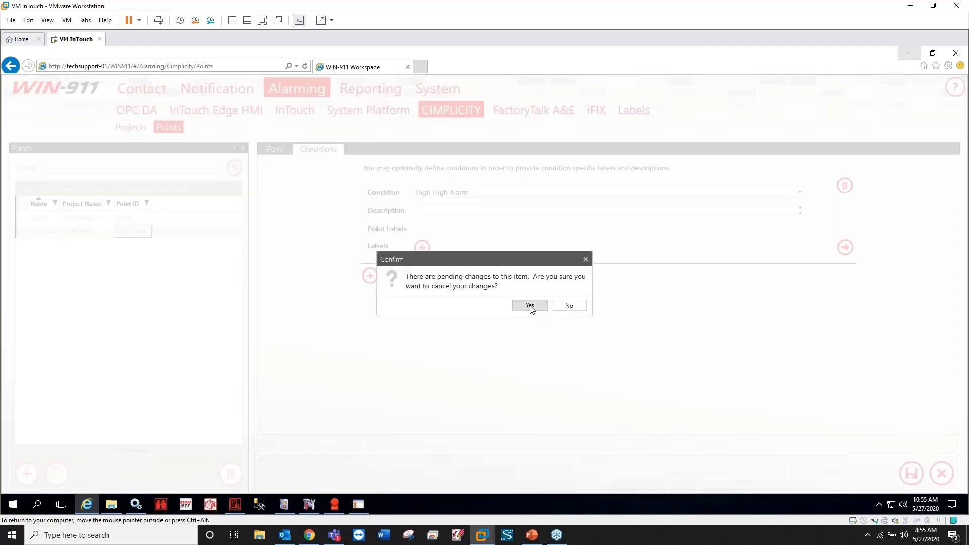
{"action": "key", "text": "Return"}
{"action": "left_click", "coordinate": [277, 157]}
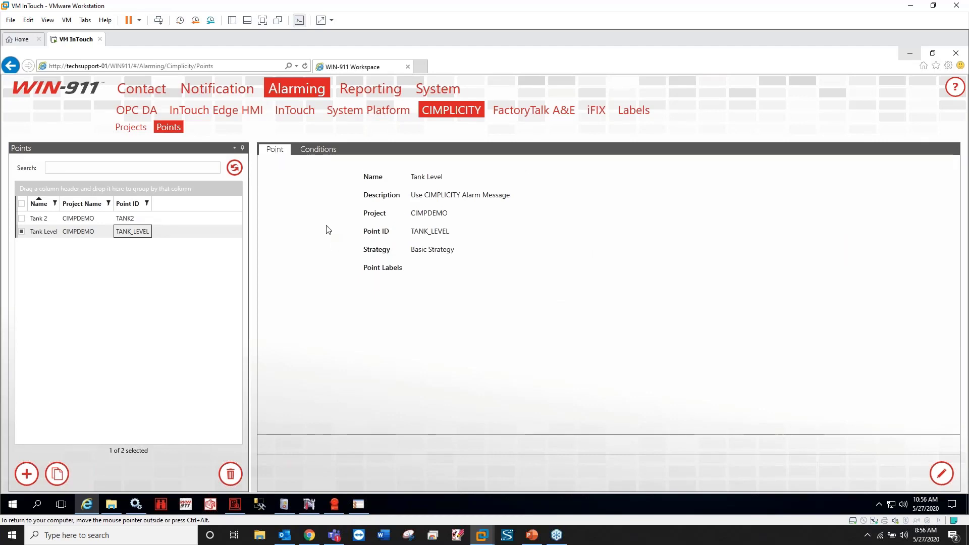
Step: Open the CIMPLICITY project's Filters and expand filter 1 to reveal its *TANK* wildcard
{"action": "left_click", "coordinate": [126, 130]}
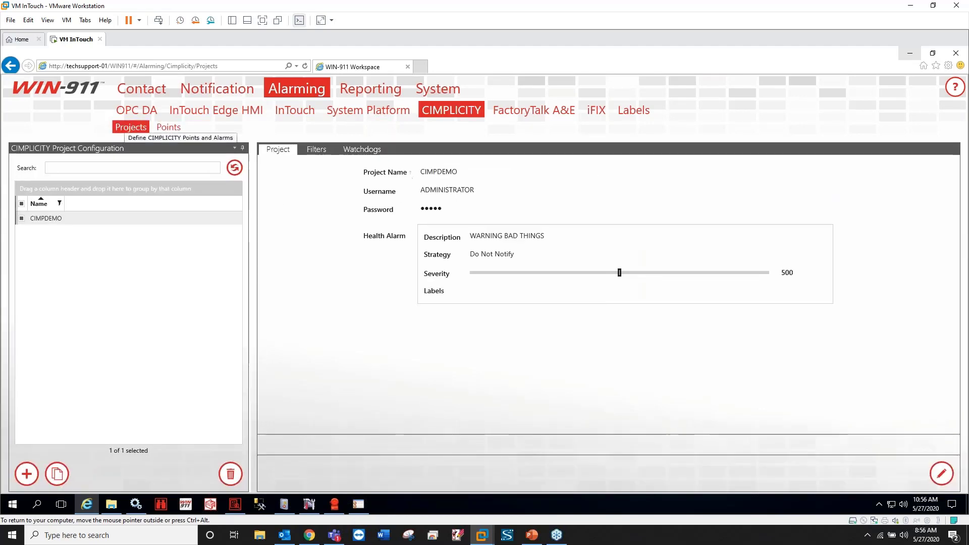
{"action": "left_click", "coordinate": [315, 153]}
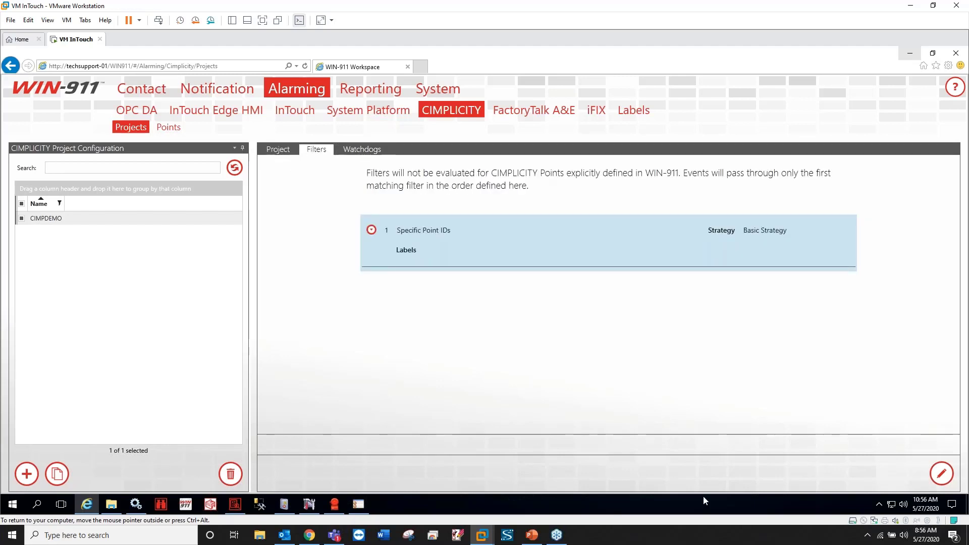
{"action": "left_click", "coordinate": [170, 130]}
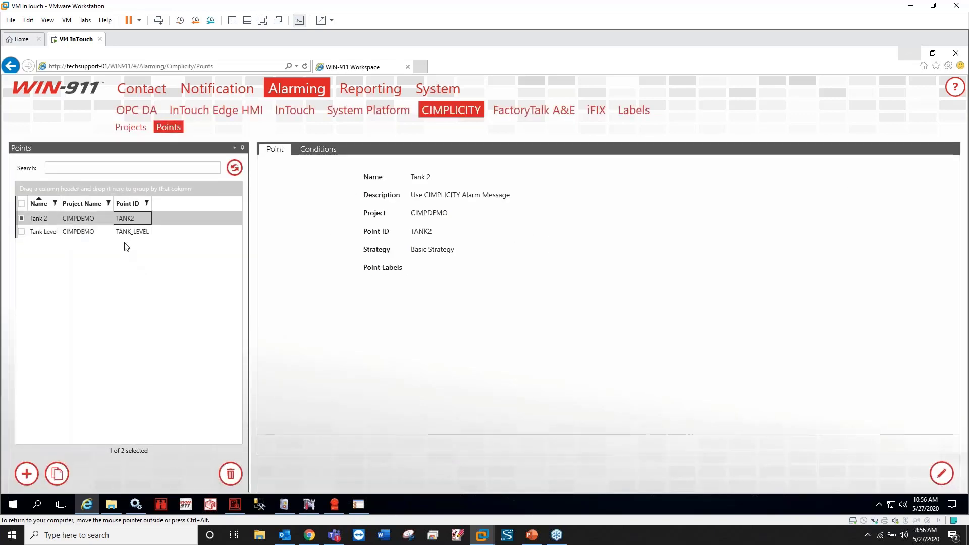
{"action": "left_click", "coordinate": [127, 233]}
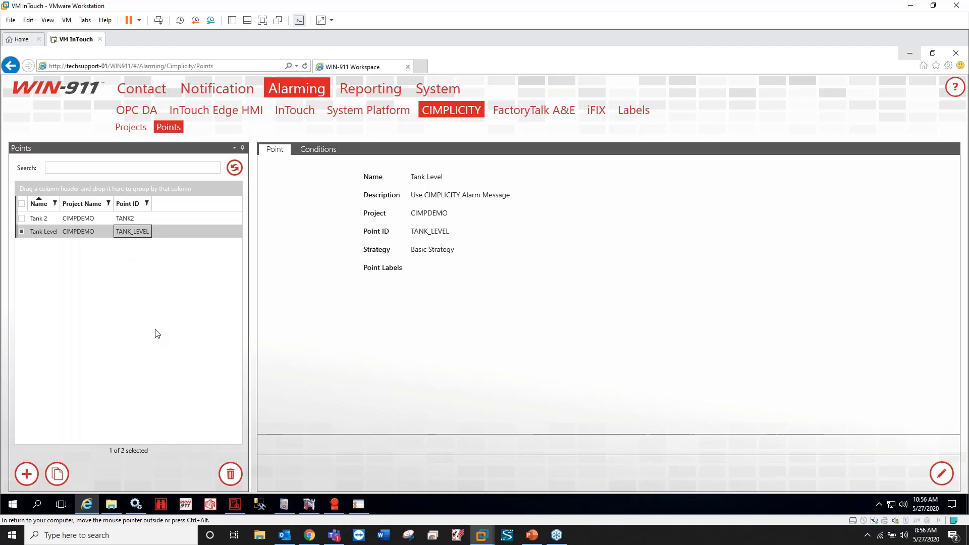
{"action": "left_click", "coordinate": [131, 128]}
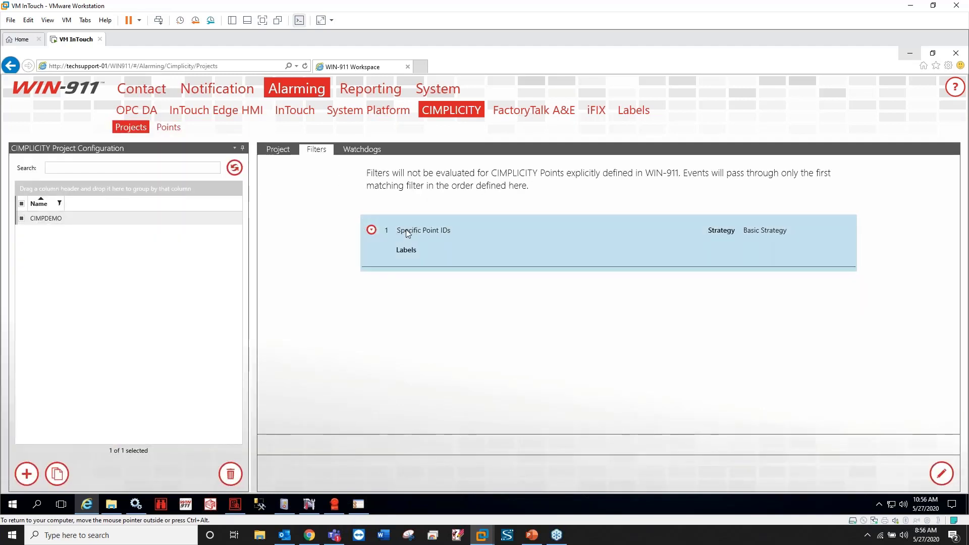
{"action": "left_click", "coordinate": [372, 231]}
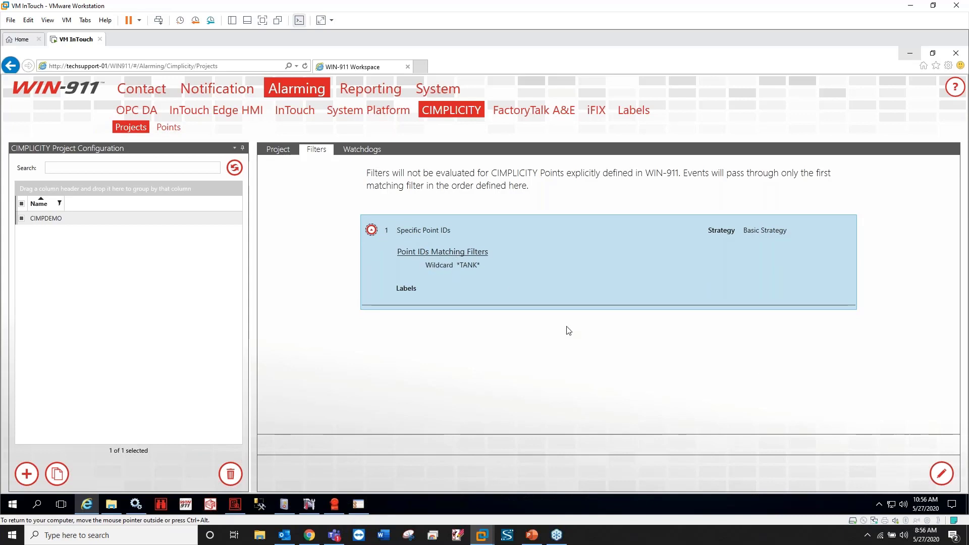
Step: Enter filter editing and inspect filter 1's Specific Point IDs *TANK* wildcard
{"action": "left_click", "coordinate": [941, 474]}
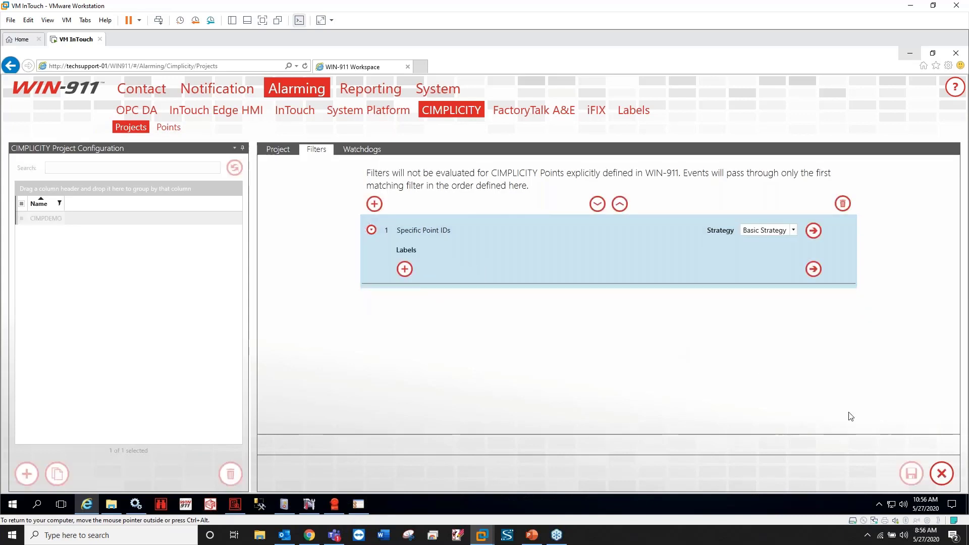
{"action": "left_click", "coordinate": [371, 230]}
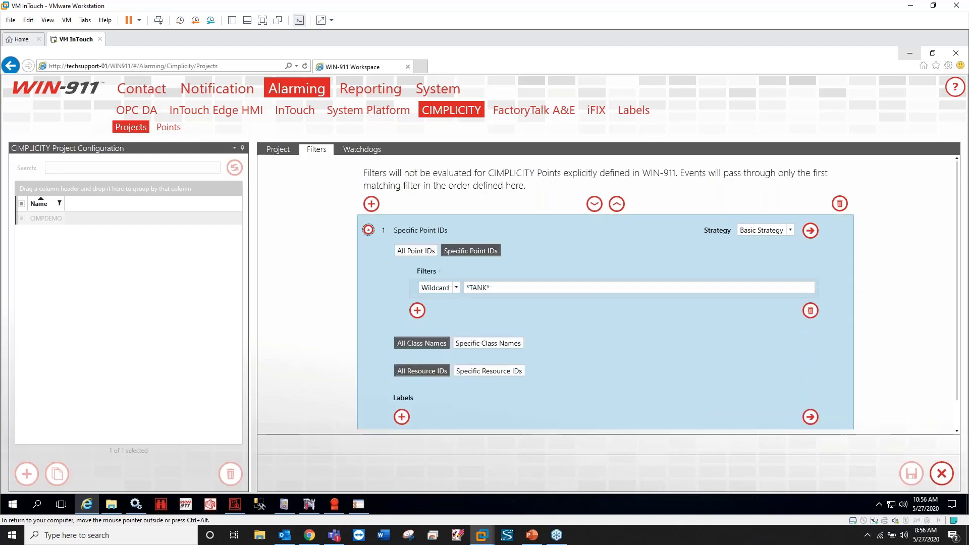
{"action": "left_click", "coordinate": [489, 251]}
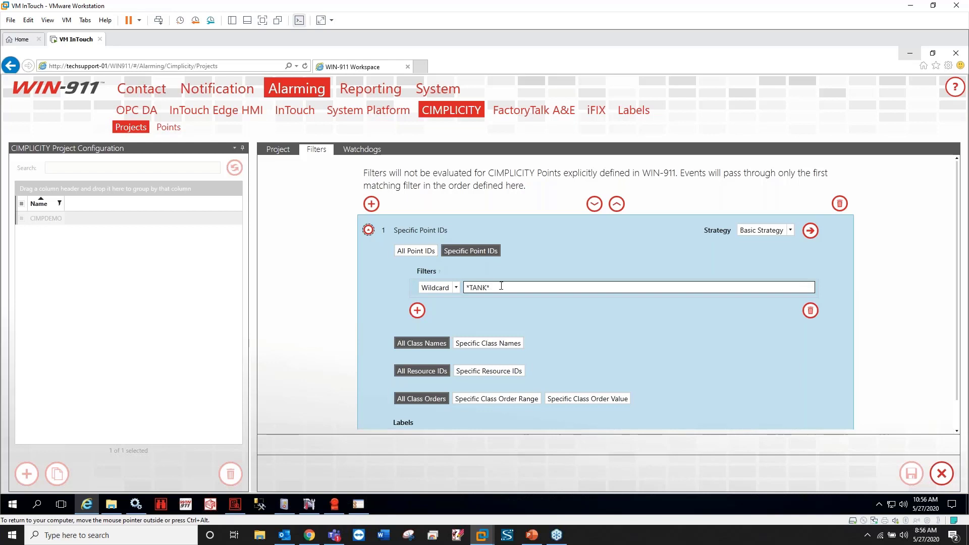
{"action": "left_click_drag", "start_coordinate": [501, 287], "coordinate": [458, 289]}
{"action": "key", "text": "Right"}
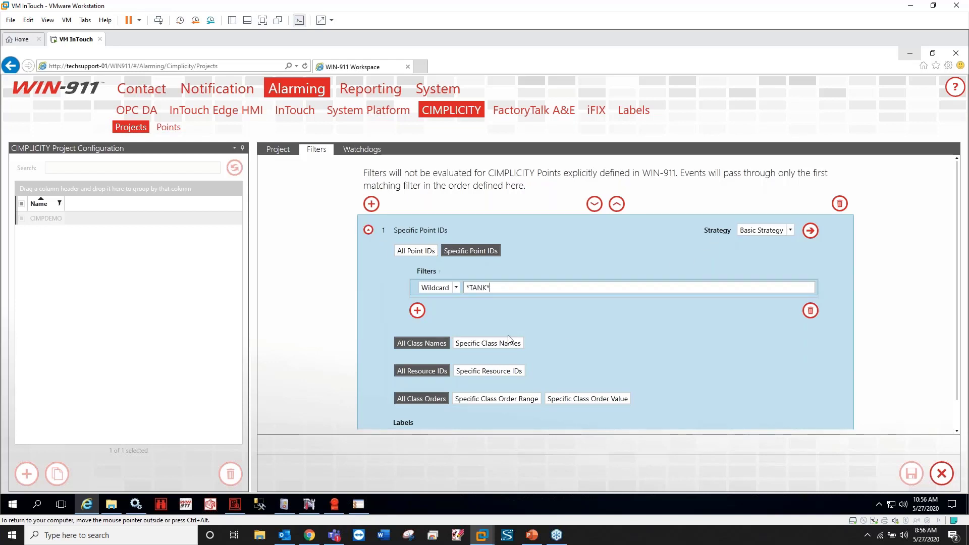
{"action": "scroll", "coordinate": [368, 307], "scroll_direction": "down", "scroll_amount": 1}
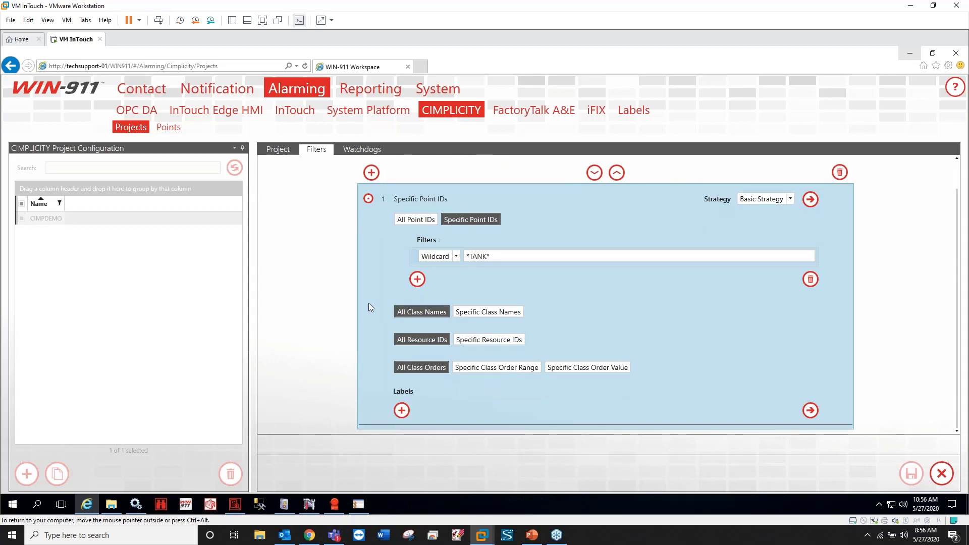
{"action": "scroll", "coordinate": [369, 307], "scroll_direction": "up", "scroll_amount": 1}
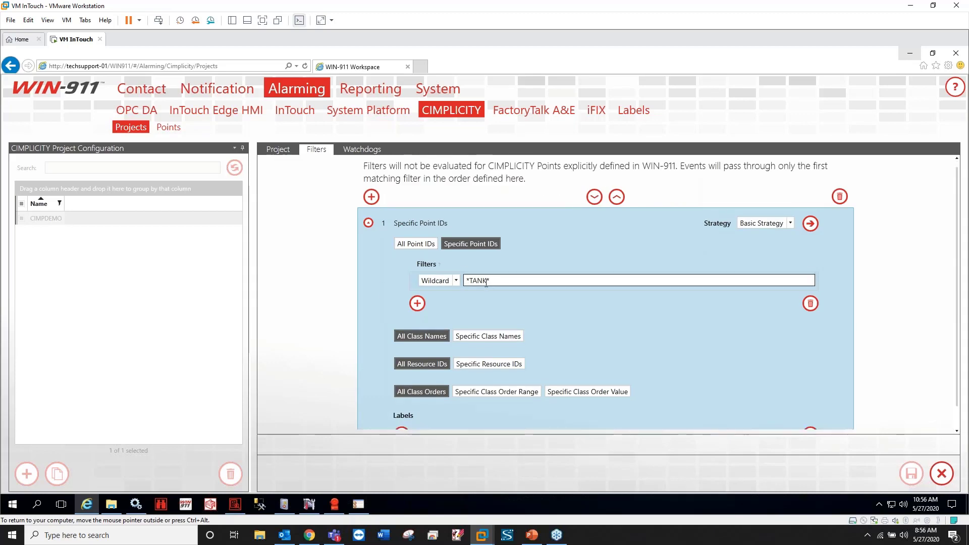
Step: Compare the *TANK* wildcard with the Workbench point list, then cancel the filter edits and return to Points
{"action": "left_click", "coordinate": [309, 504]}
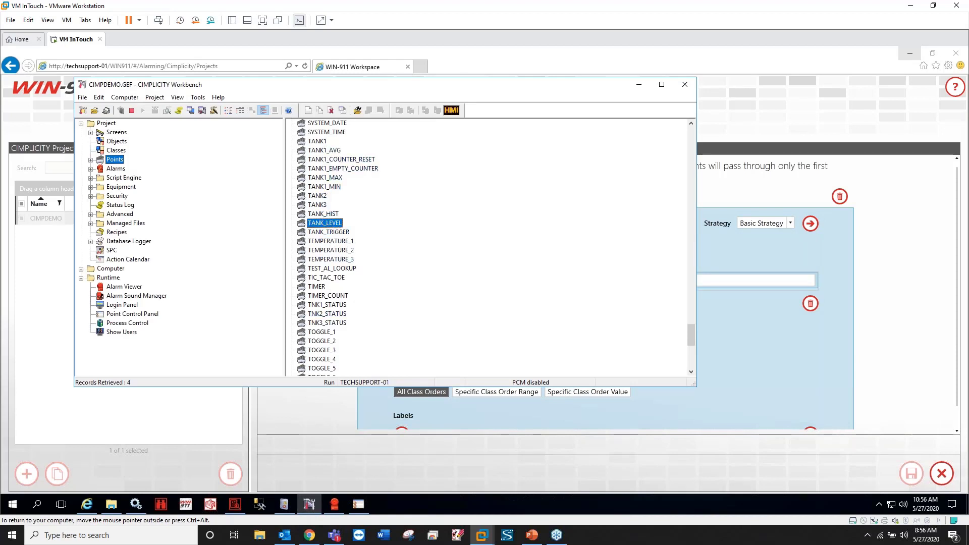
{"action": "left_click", "coordinate": [337, 402]}
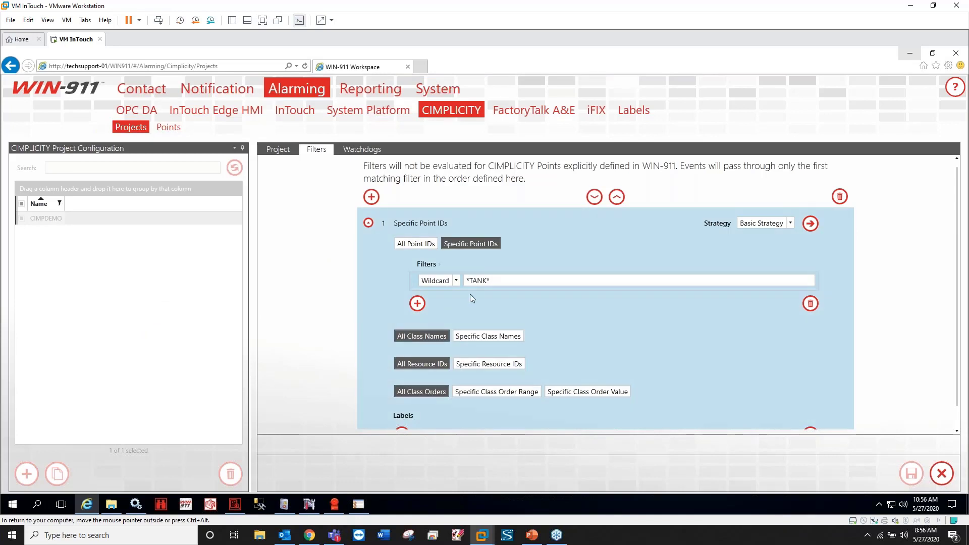
{"action": "triple_click", "coordinate": [505, 281]}
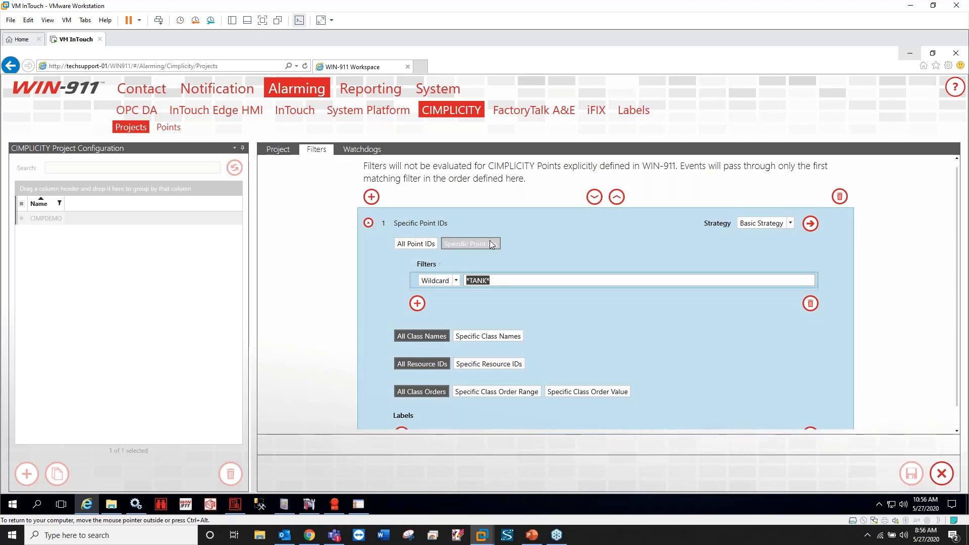
{"action": "left_click", "coordinate": [485, 279]}
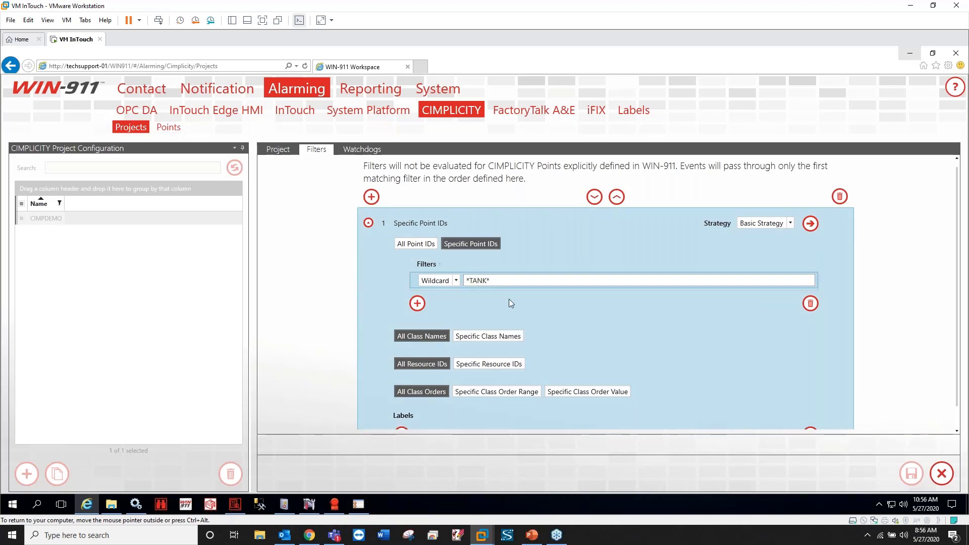
{"action": "left_click", "coordinate": [368, 223]}
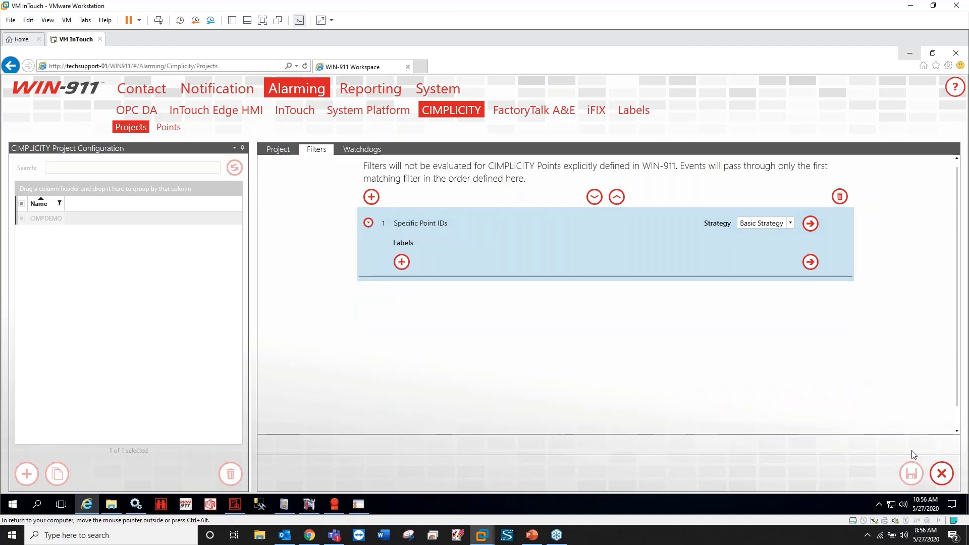
{"action": "left_click", "coordinate": [941, 474]}
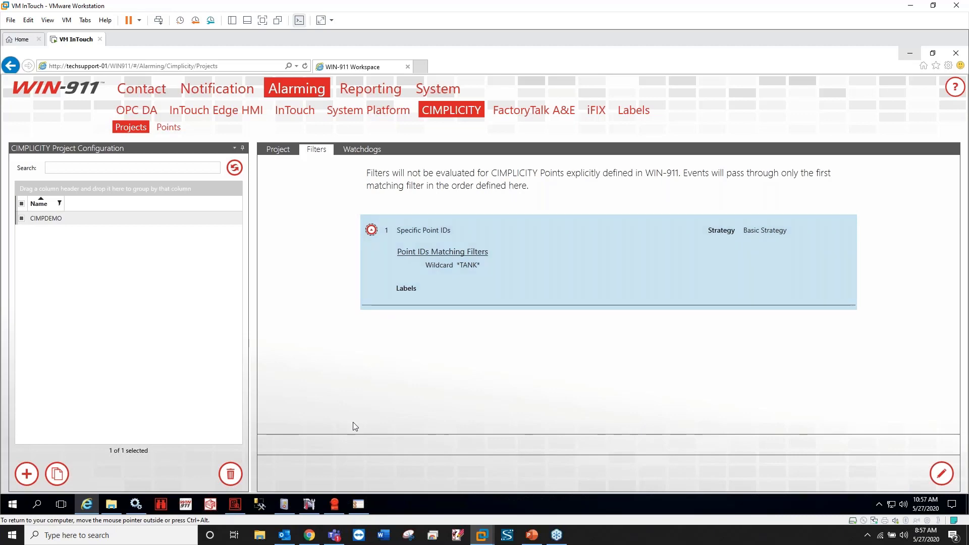
{"action": "left_click", "coordinate": [168, 127]}
Step: Rearrange the Workbench and Alarm Viewer windows and close the old Alarm Viewer
{"action": "left_click", "coordinate": [119, 232]}
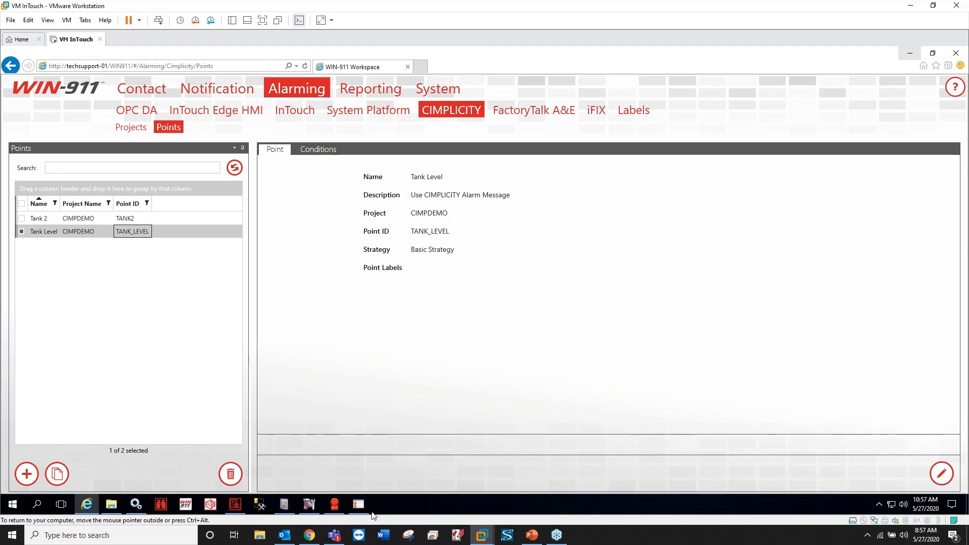
{"action": "left_click", "coordinate": [336, 504]}
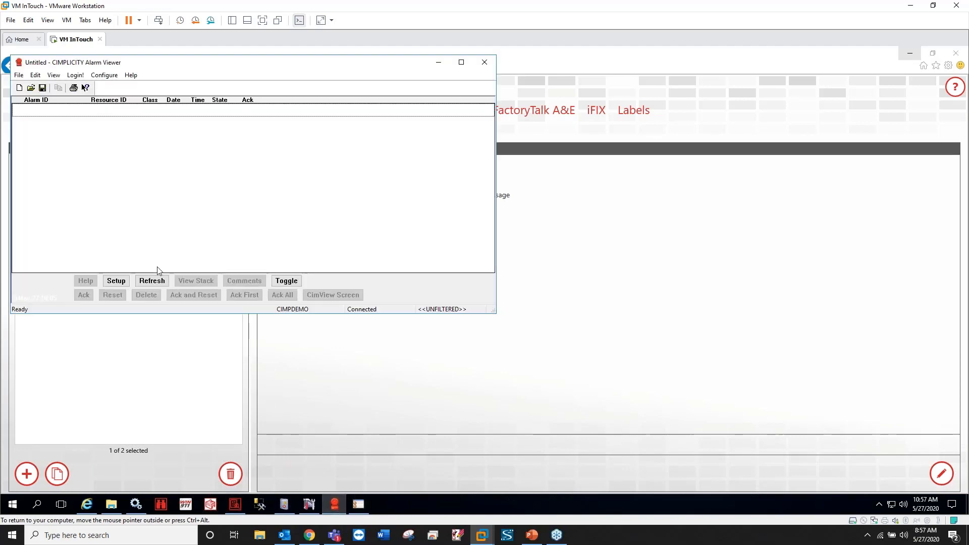
{"action": "left_click_drag", "start_coordinate": [179, 63], "coordinate": [232, 109]}
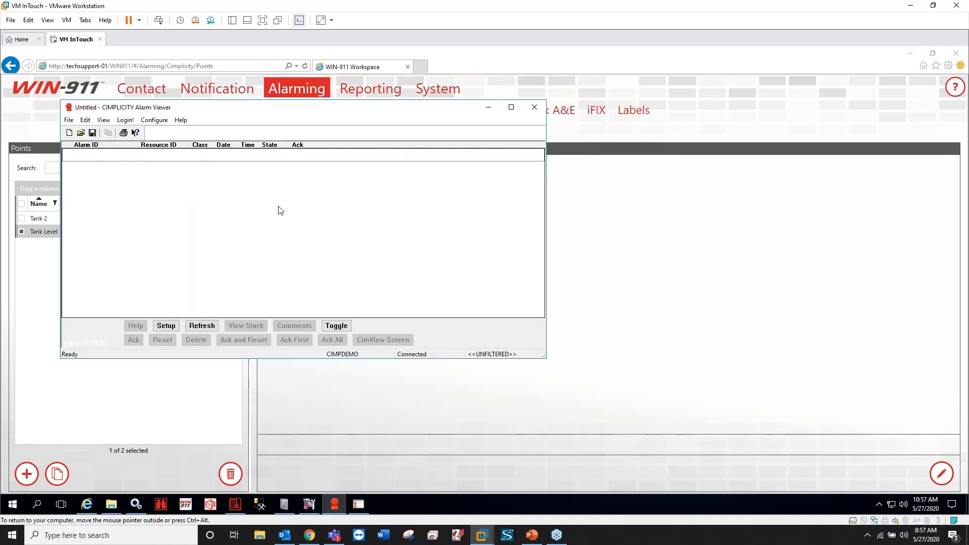
{"action": "left_click", "coordinate": [309, 504]}
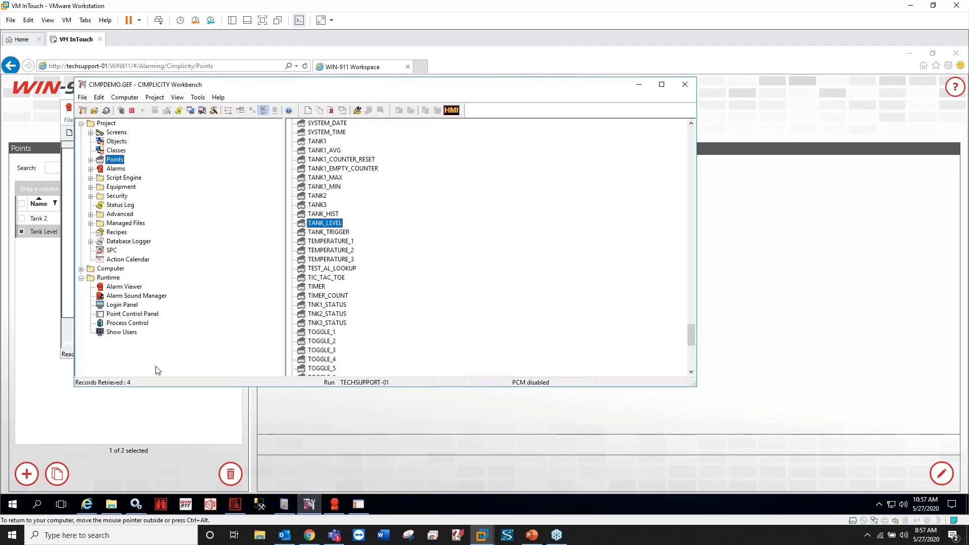
{"action": "left_click_drag", "start_coordinate": [281, 86], "coordinate": [288, 150]}
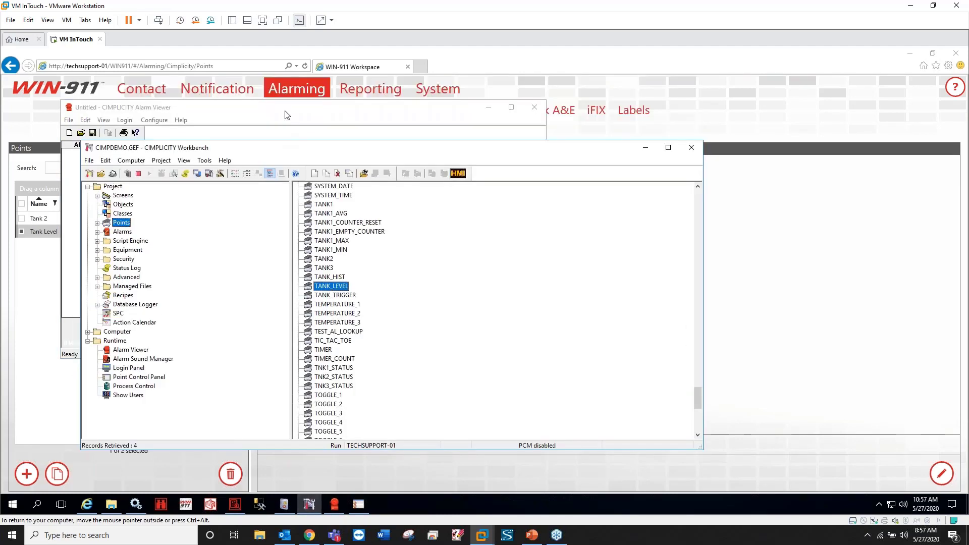
{"action": "left_click", "coordinate": [286, 112]}
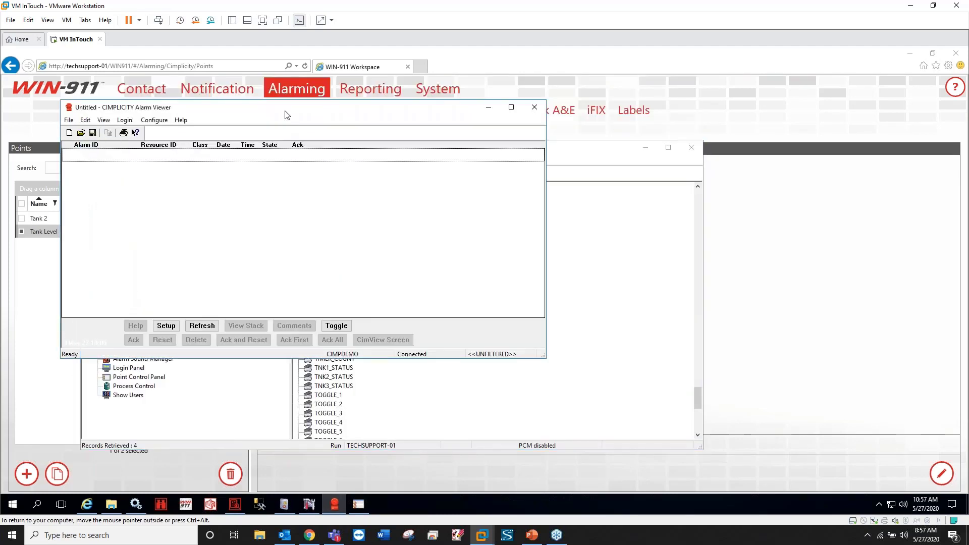
{"action": "left_click", "coordinate": [534, 108]}
{"action": "left_click_drag", "start_coordinate": [125, 146], "coordinate": [89, 52]}
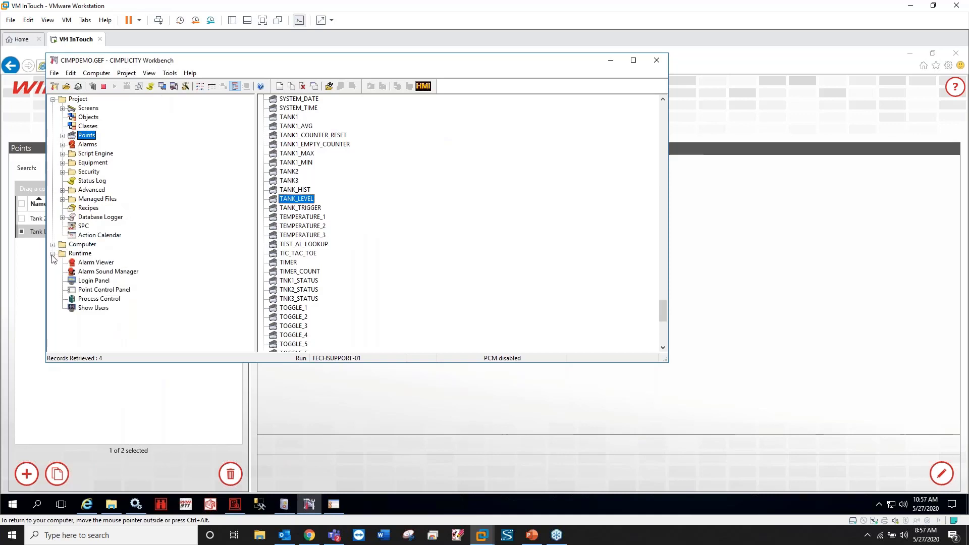
Step: Launch a new Alarm Viewer logged in to CIMPDEMO, refresh it, and select TANK2 in Points
{"action": "left_click", "coordinate": [95, 262]}
{"action": "left_click", "coordinate": [299, 112]}
{"action": "double_click", "coordinate": [298, 112]}
{"action": "left_click", "coordinate": [125, 120]}
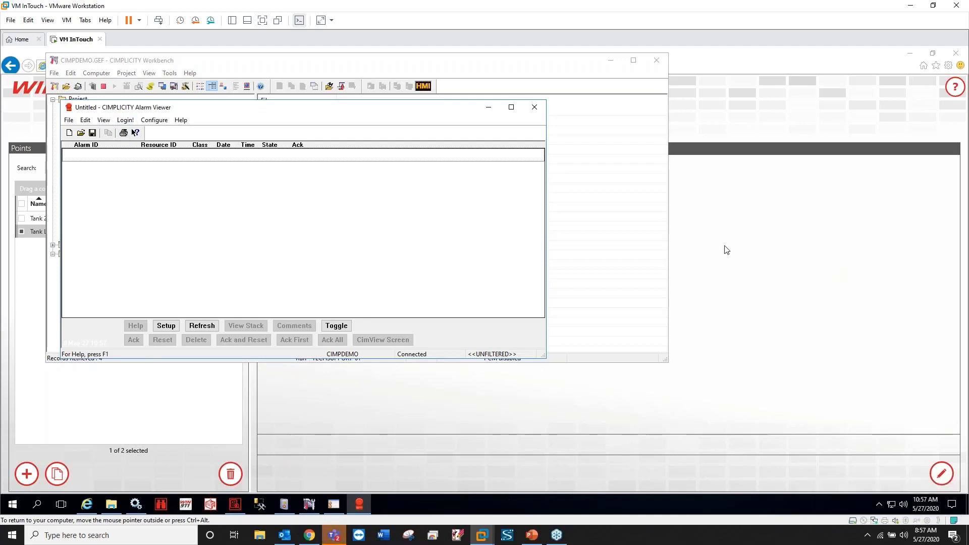
{"action": "left_click", "coordinate": [197, 325]}
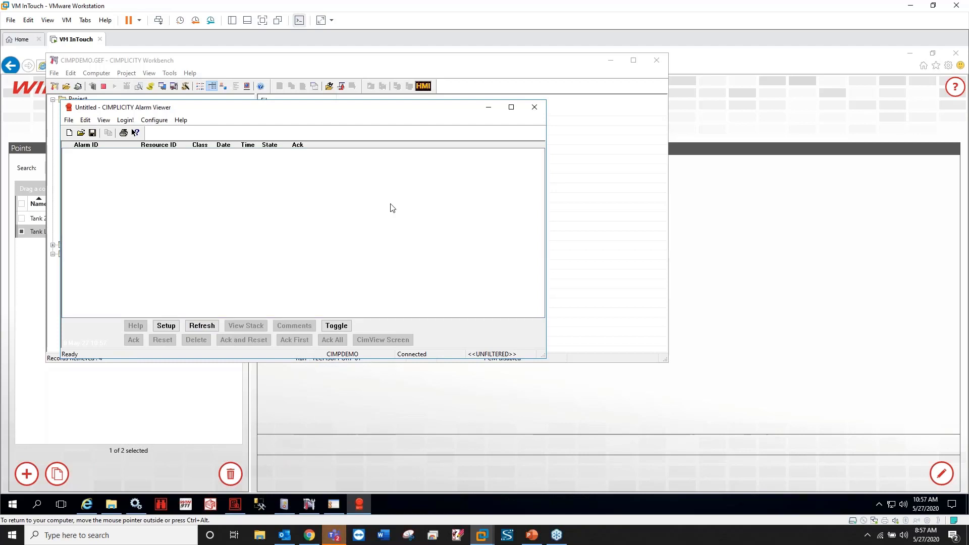
{"action": "left_click_drag", "start_coordinate": [381, 111], "coordinate": [363, 193]}
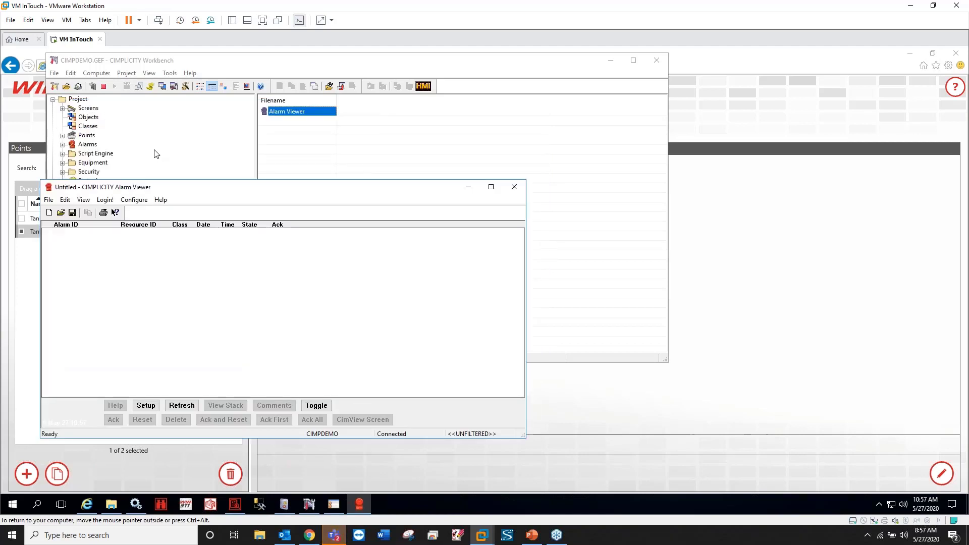
{"action": "left_click", "coordinate": [90, 136]}
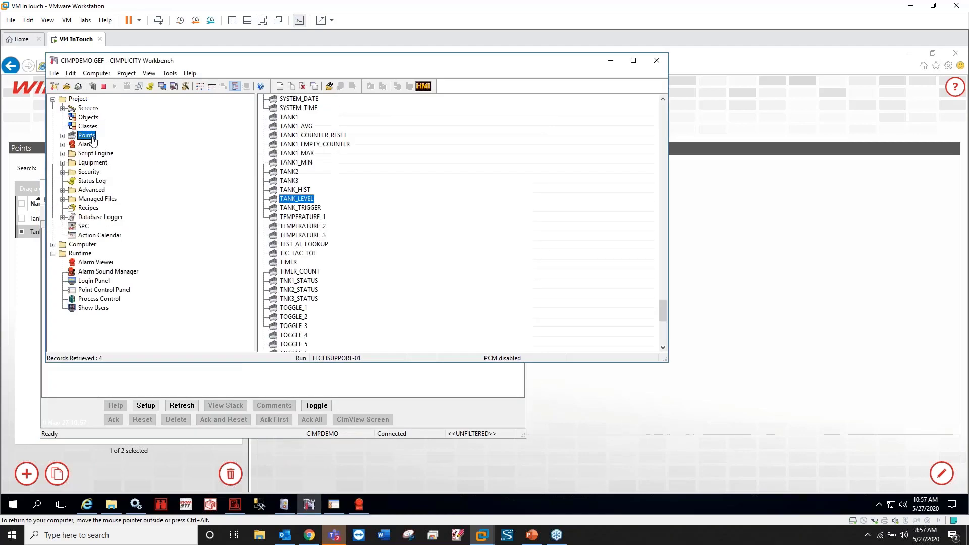
{"action": "left_click", "coordinate": [289, 172]}
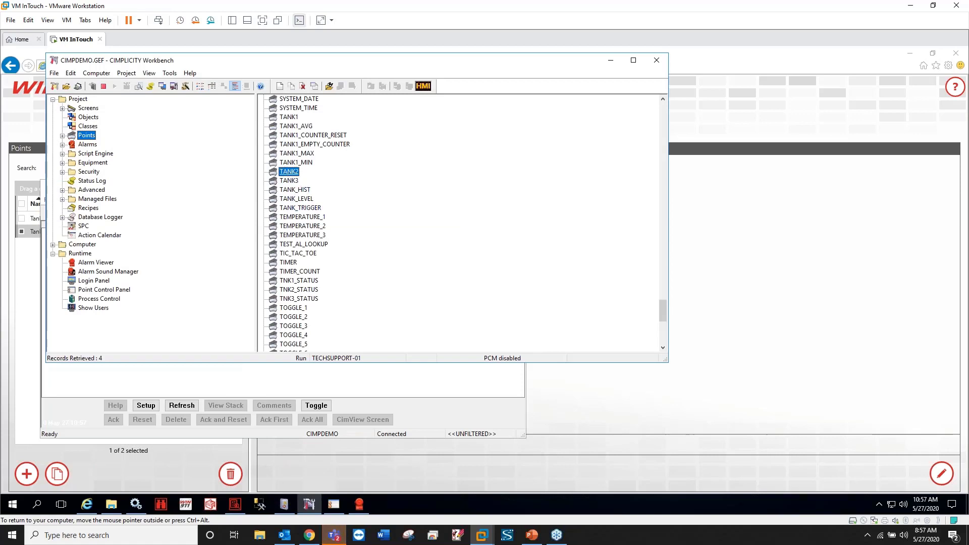
Step: Open a Point Control Panel for the tank points and bring up TANK2's properties
{"action": "right_click", "coordinate": [288, 175]}
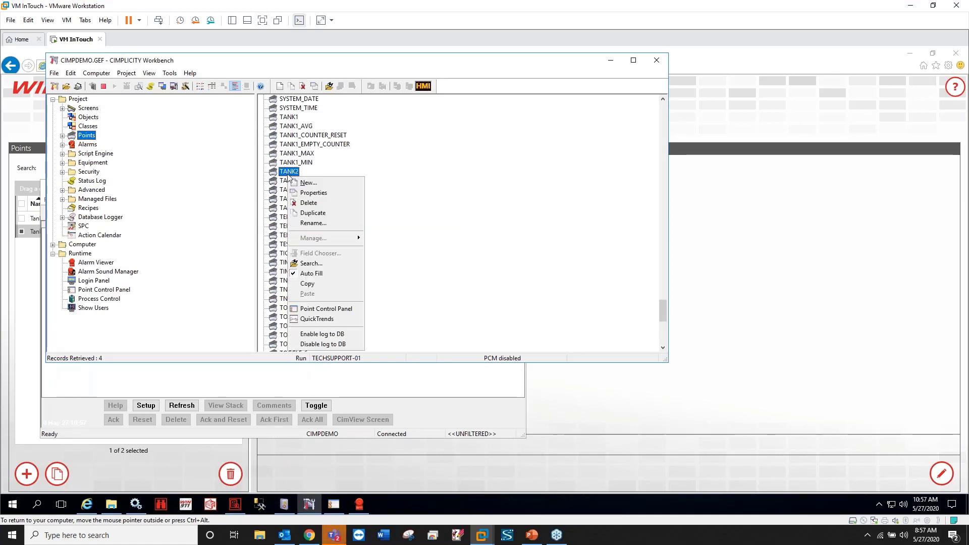
{"action": "left_click", "coordinate": [345, 309]}
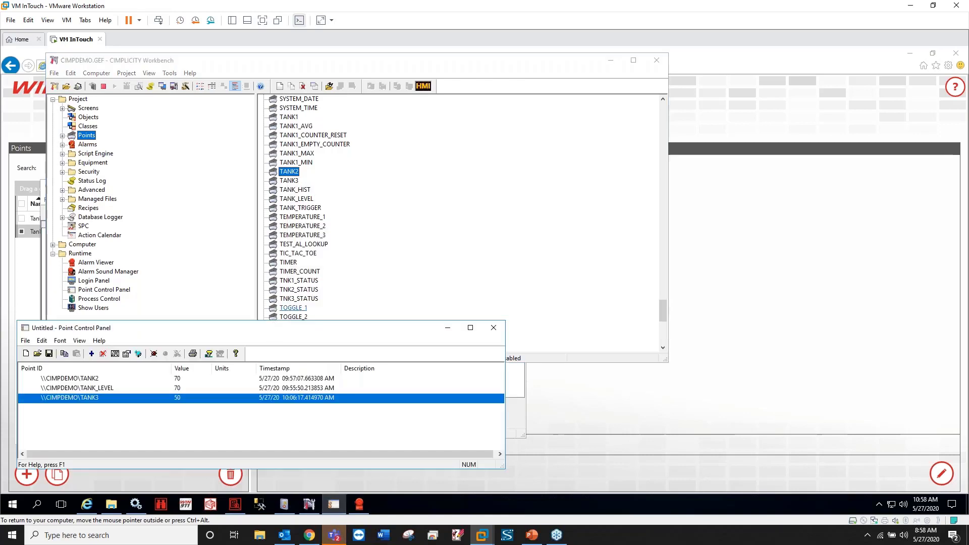
{"action": "left_click_drag", "start_coordinate": [293, 245], "coordinate": [327, 140]}
{"action": "left_click", "coordinate": [150, 188]}
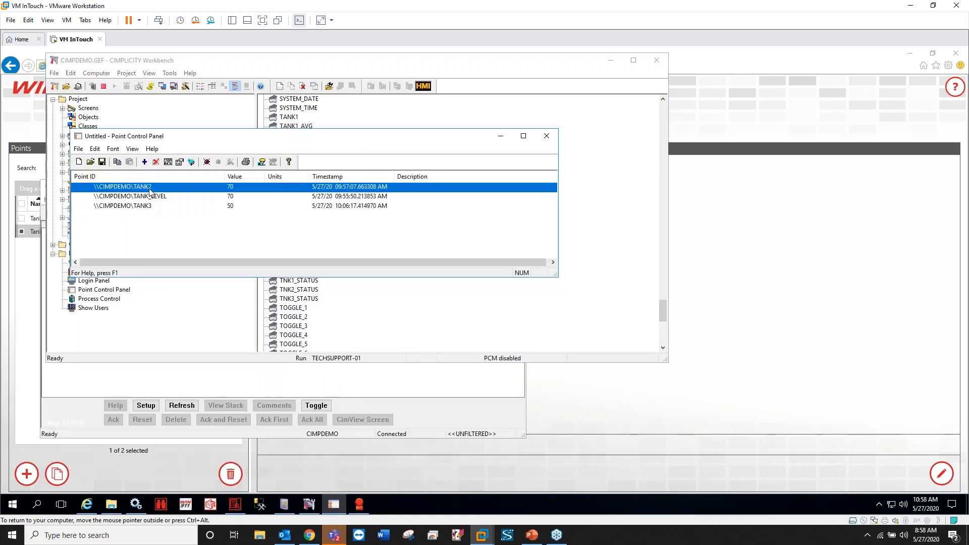
{"action": "double_click", "coordinate": [151, 188]}
Step: Review TANK2's alarm limits, Warning low 10 and Alarm low 0, then return to Detail
{"action": "left_click", "coordinate": [323, 179]}
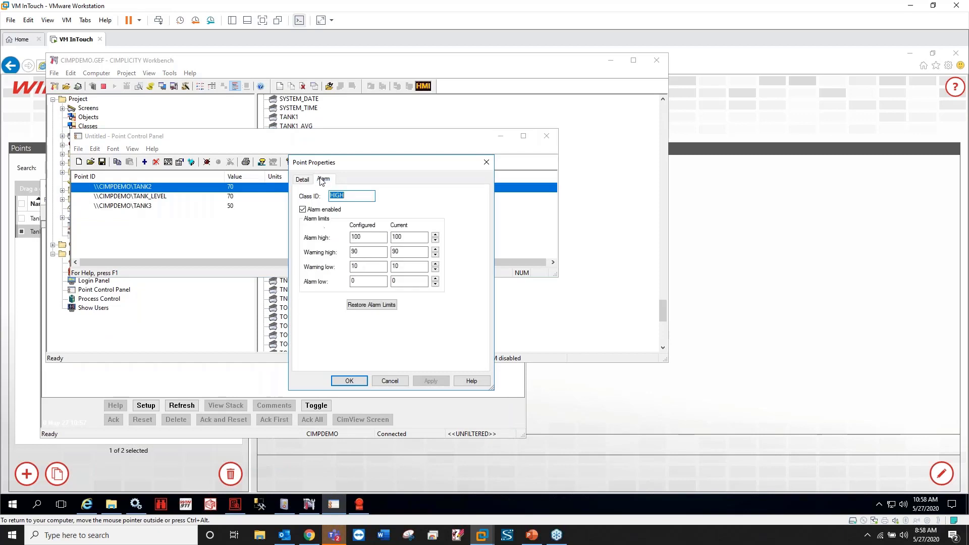
{"action": "double_click", "coordinate": [407, 237]}
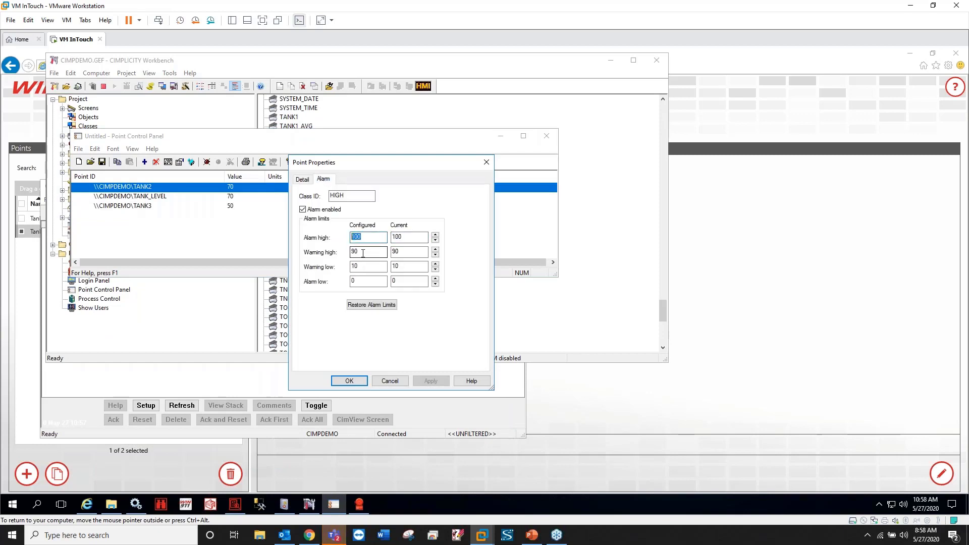
{"action": "double_click", "coordinate": [356, 266]}
{"action": "double_click", "coordinate": [353, 281]}
{"action": "left_click", "coordinate": [302, 180]}
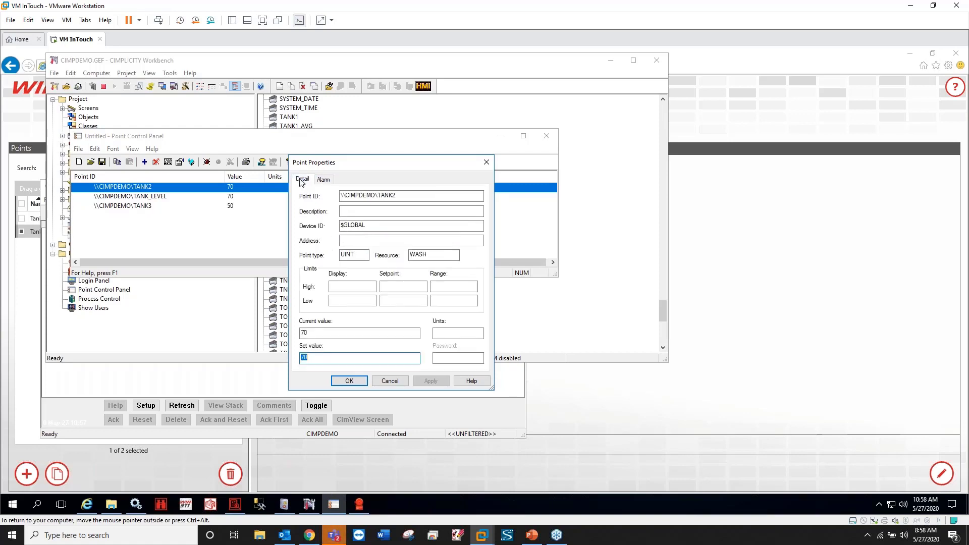
{"action": "double_click", "coordinate": [391, 357]}
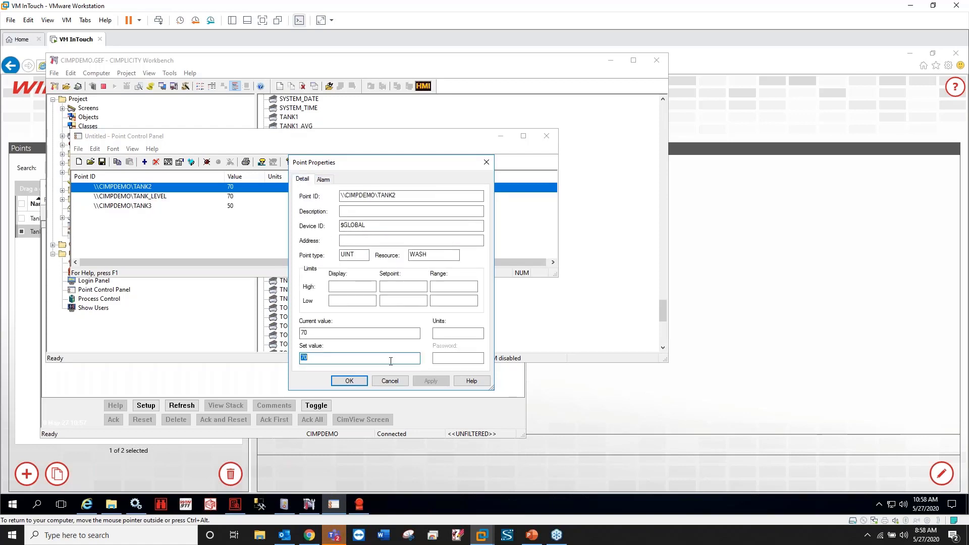
Step: Move the WIN-911 Log Viewer aside and bring the CIMPLICITY Alarm Viewer forward
{"action": "left_click", "coordinate": [235, 504]}
{"action": "left_click_drag", "start_coordinate": [522, 150], "coordinate": [590, 145]}
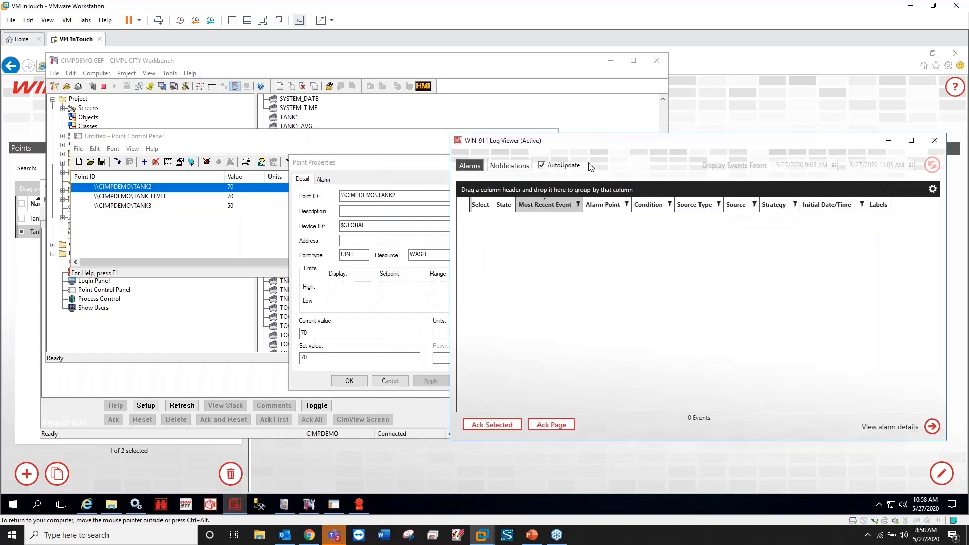
{"action": "left_click", "coordinate": [362, 509]}
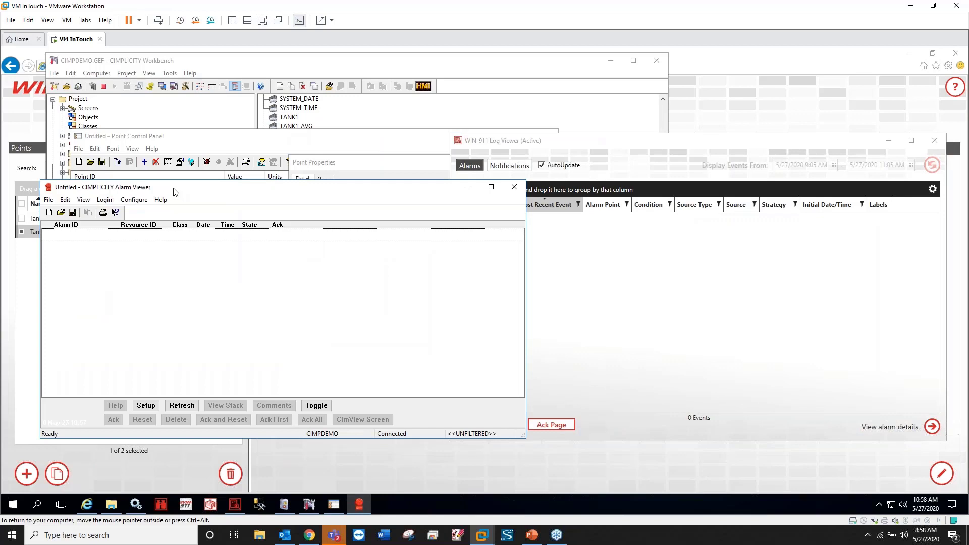
Step: Refresh the Alarm Viewer and check TANK2's Alarm high 100 and Warning high 90 limits
{"action": "left_click_drag", "start_coordinate": [173, 188], "coordinate": [167, 120]}
{"action": "left_click", "coordinate": [166, 338]}
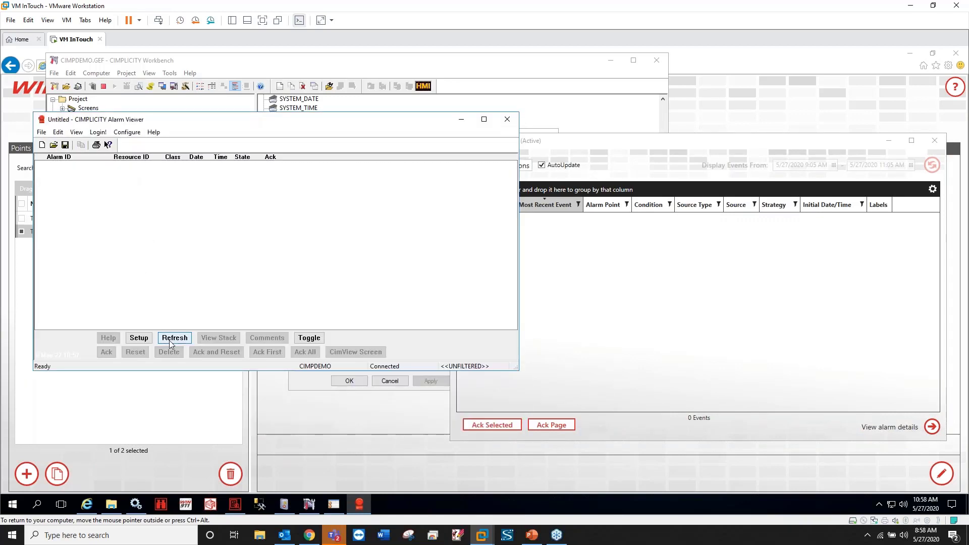
{"action": "left_click_drag", "start_coordinate": [302, 120], "coordinate": [304, 224]}
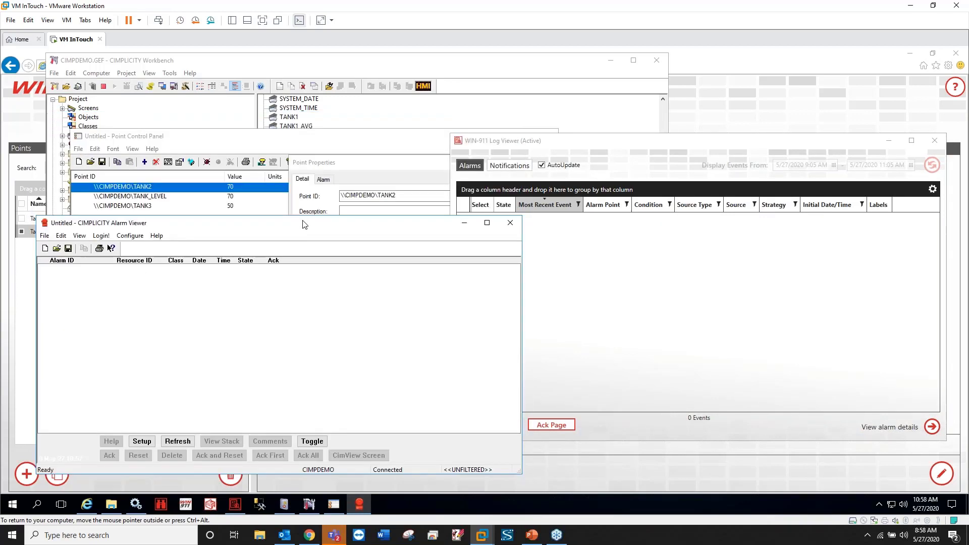
{"action": "left_click", "coordinate": [331, 150]}
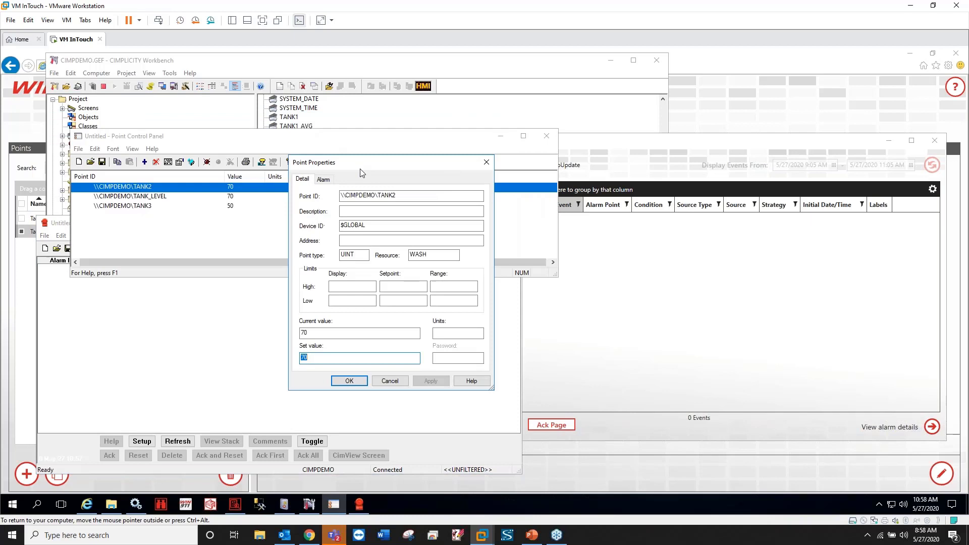
{"action": "left_click", "coordinate": [323, 179]}
{"action": "double_click", "coordinate": [367, 238]}
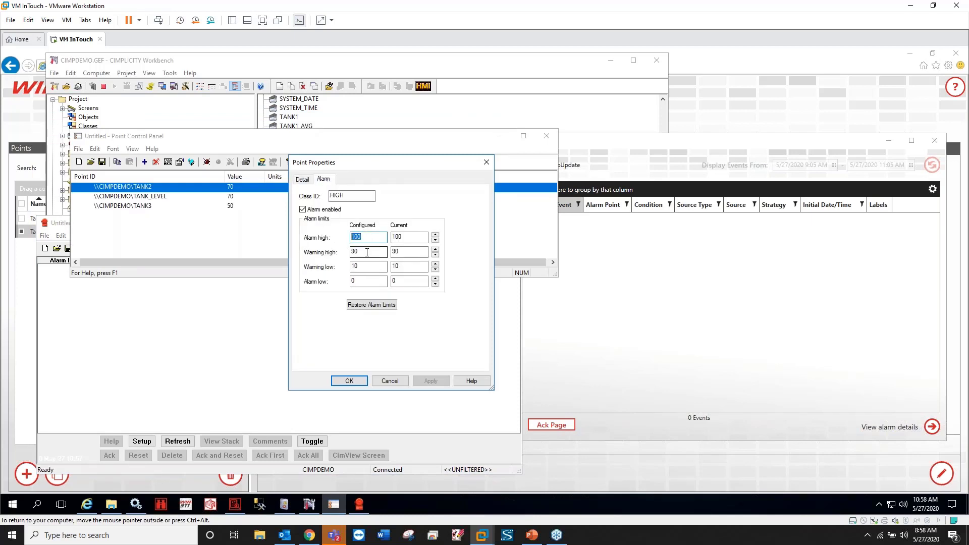
{"action": "double_click", "coordinate": [361, 252]}
Step: Set TANK2's value to 100, apply it, and close the properties
{"action": "left_click", "coordinate": [306, 180]}
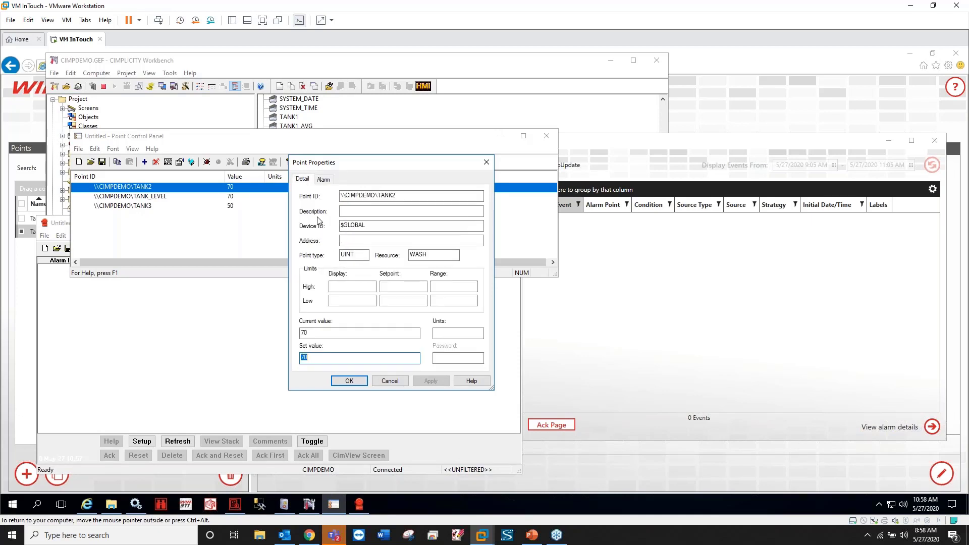
{"action": "type", "text": "100"}
{"action": "left_click", "coordinate": [430, 380]}
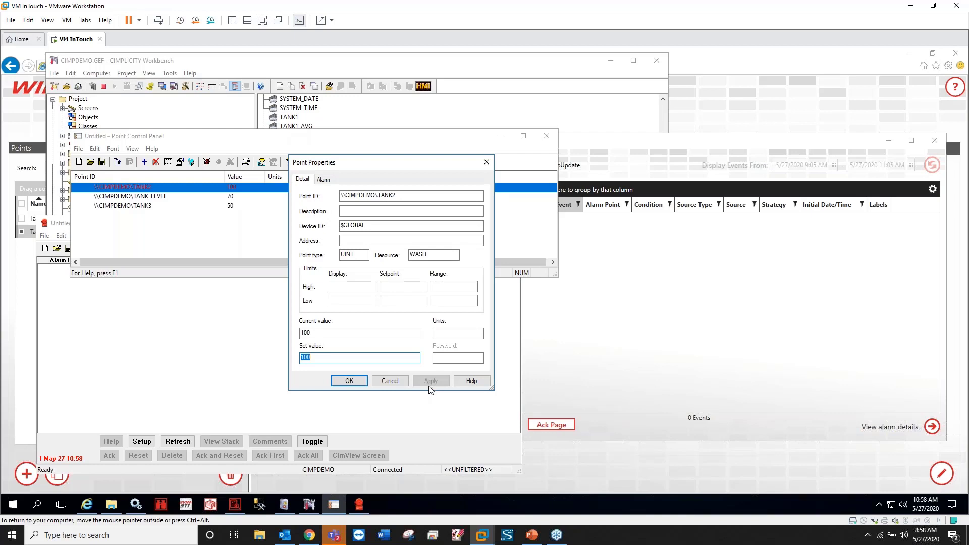
{"action": "left_click", "coordinate": [349, 381]}
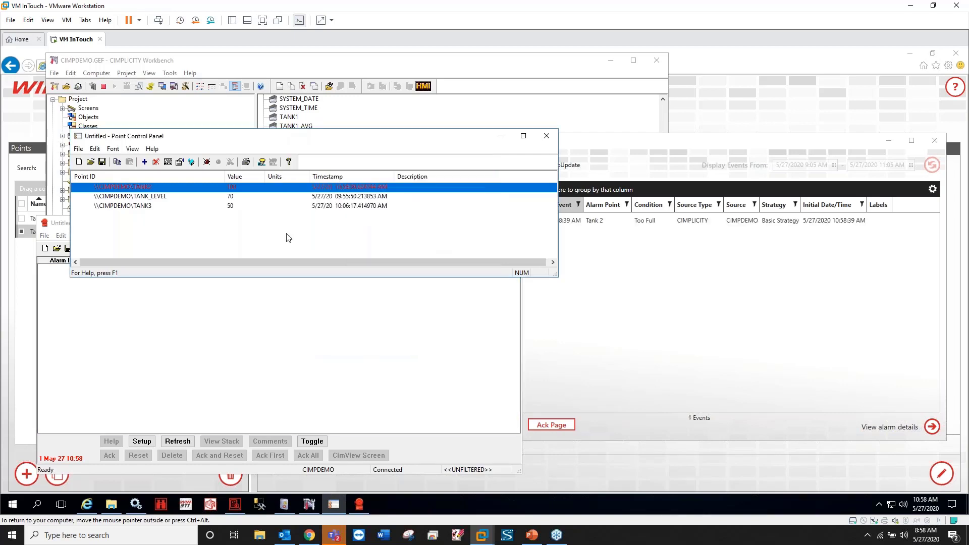
Step: Refresh the CIMPLICITY Alarm Viewer for the TANK2 alarm, then move and enlarge the WIN-911 Log Viewer
{"action": "left_click", "coordinate": [725, 290]}
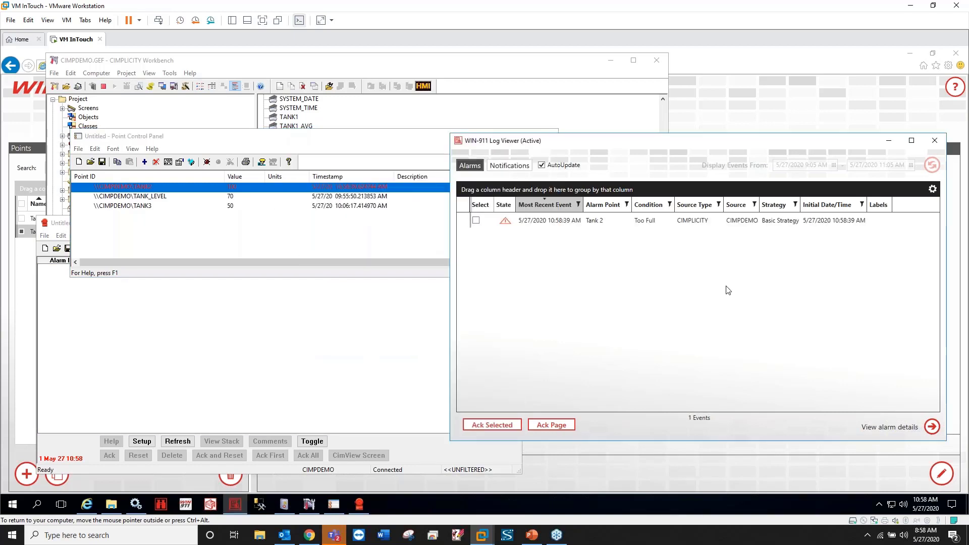
{"action": "left_click", "coordinate": [361, 367]}
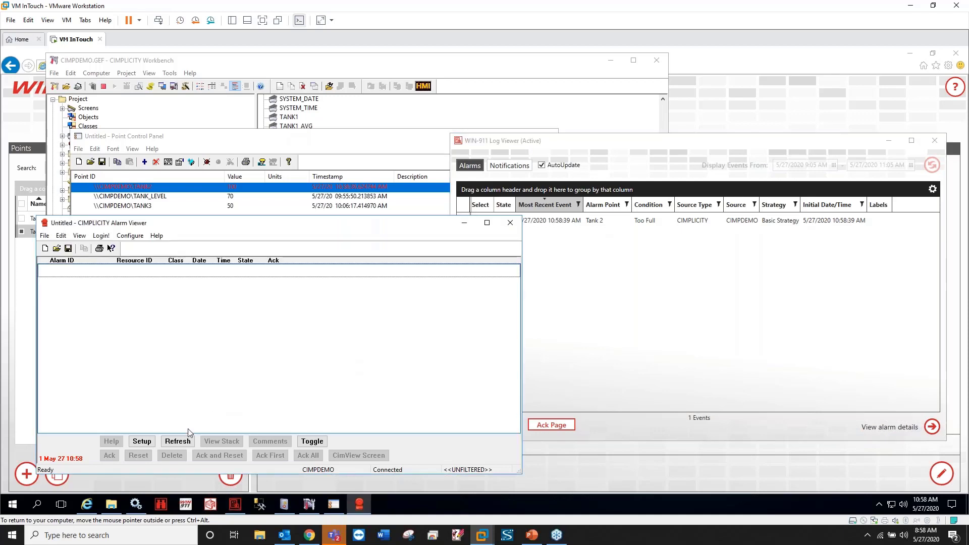
{"action": "left_click", "coordinate": [177, 441]}
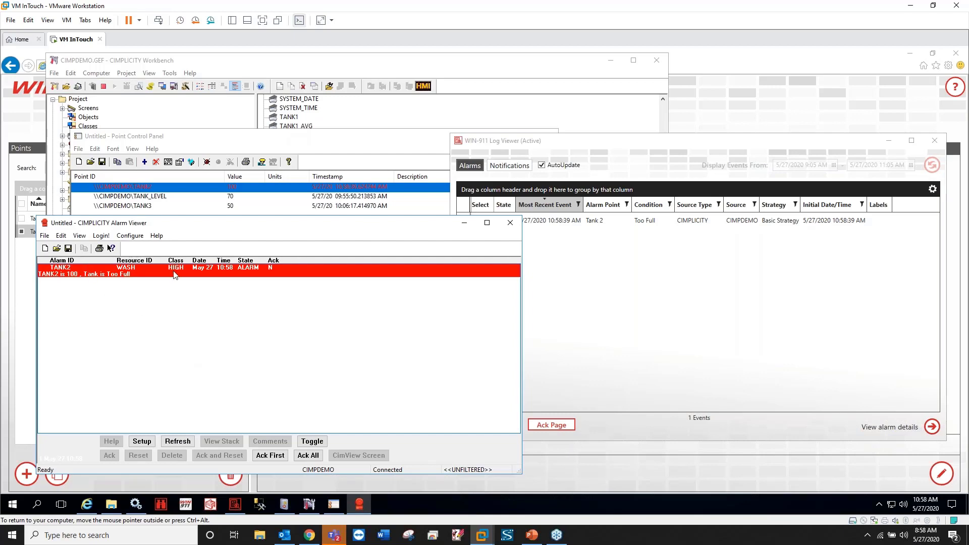
{"action": "left_click", "coordinate": [571, 323]}
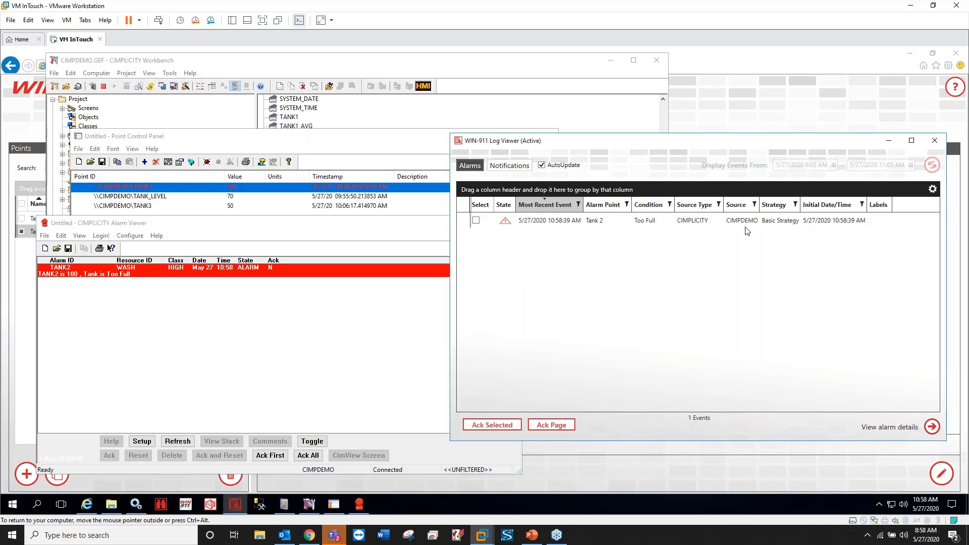
{"action": "left_click_drag", "start_coordinate": [685, 141], "coordinate": [675, 82]}
{"action": "left_click_drag", "start_coordinate": [437, 383], "coordinate": [295, 449]}
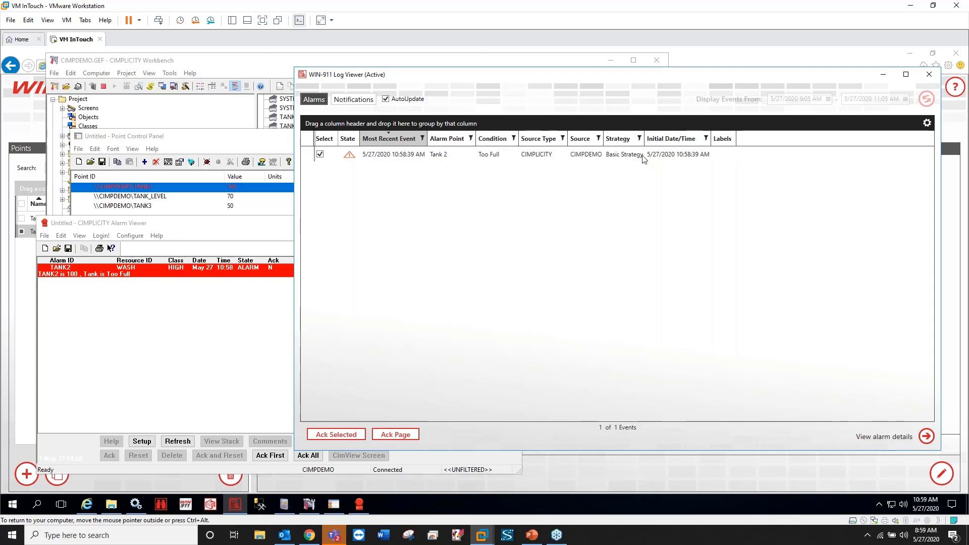
{"action": "double_click", "coordinate": [604, 158]}
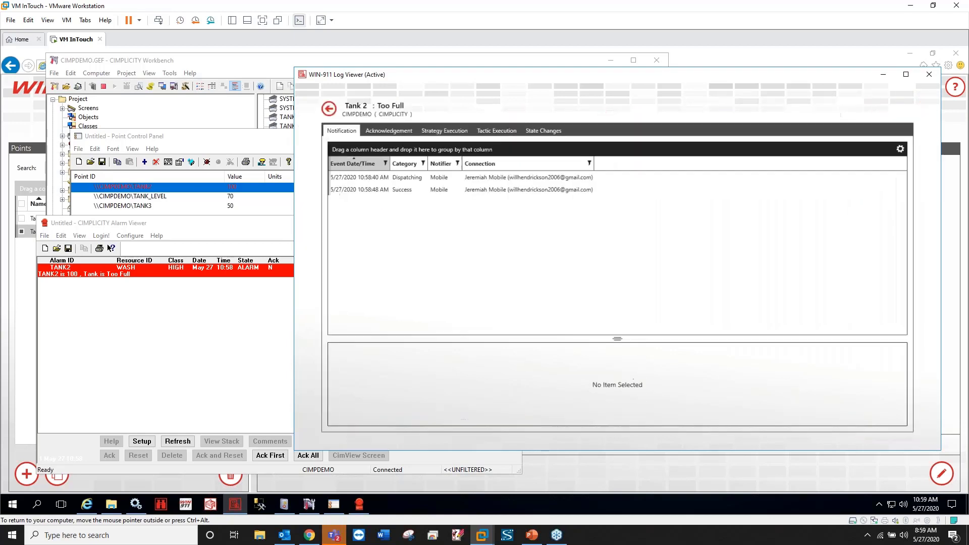
{"action": "left_click", "coordinate": [413, 172]}
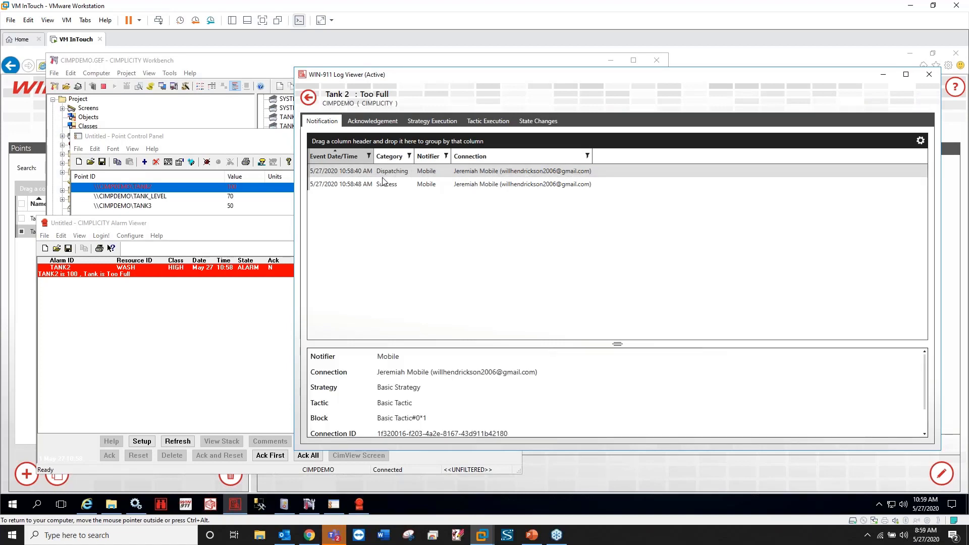
{"action": "left_click", "coordinate": [493, 184]}
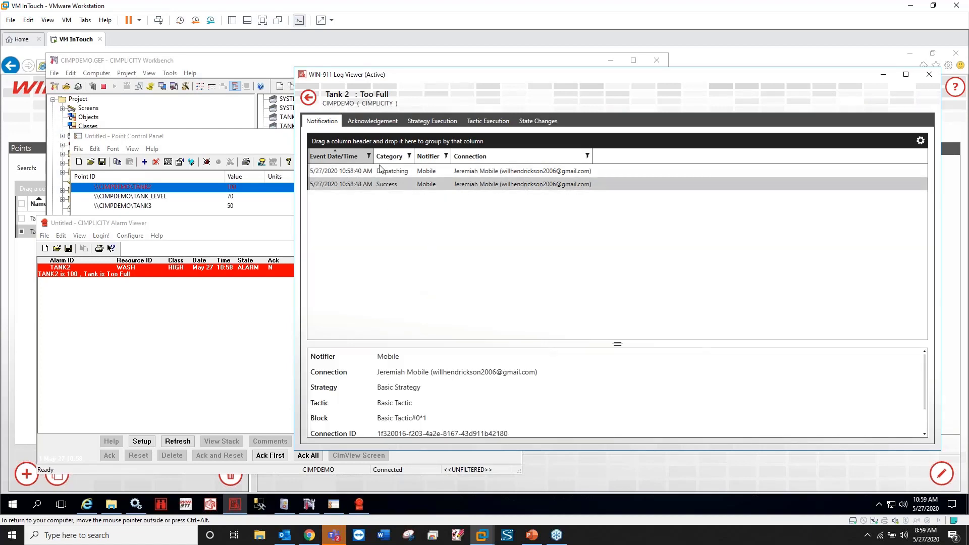
{"action": "left_click", "coordinate": [365, 123]}
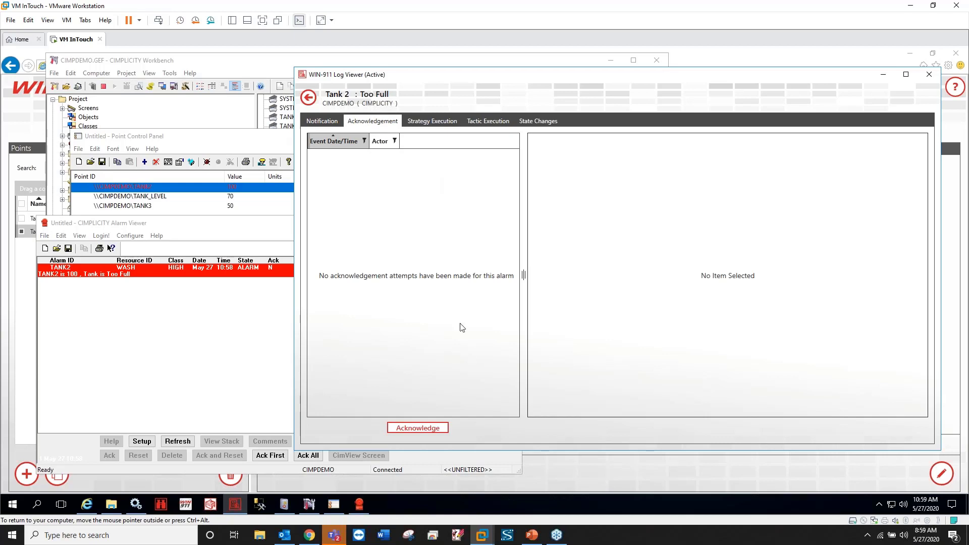
{"action": "left_click", "coordinate": [432, 123]}
{"action": "left_click", "coordinate": [437, 171]}
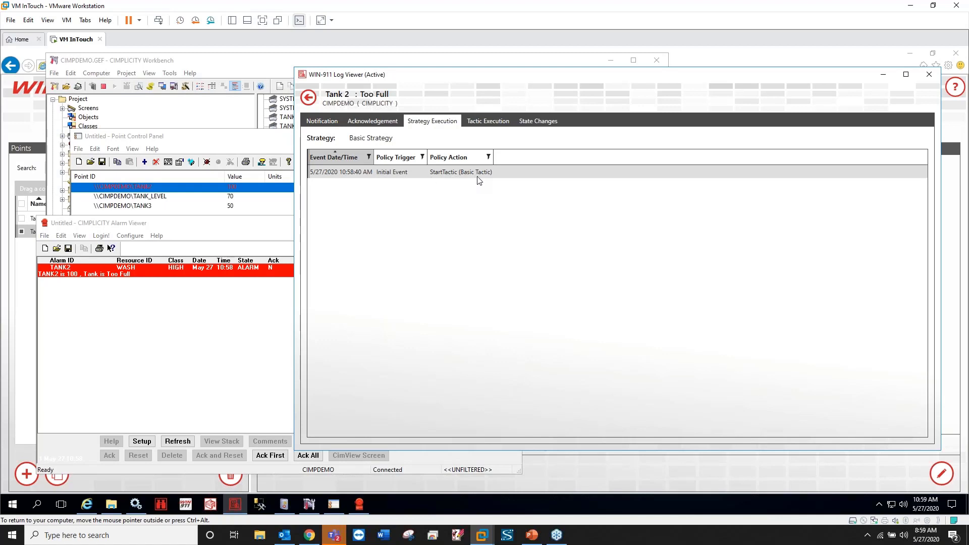
{"action": "left_click", "coordinate": [493, 126]}
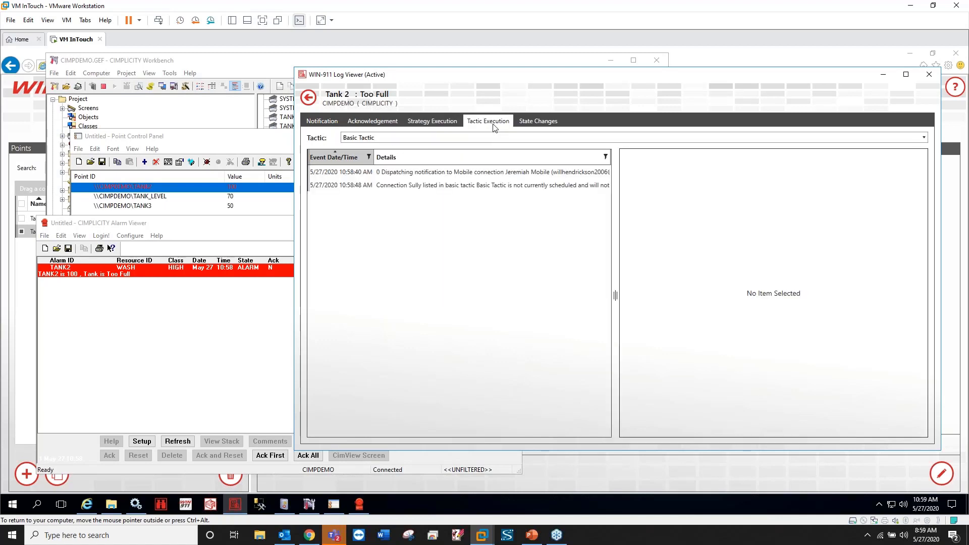
{"action": "left_click", "coordinate": [450, 171]}
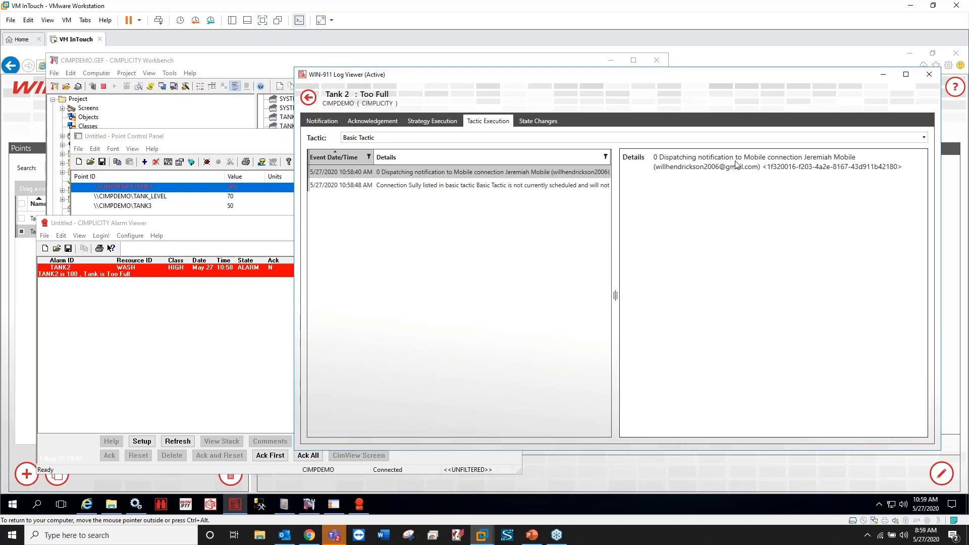
{"action": "left_click", "coordinate": [468, 185]}
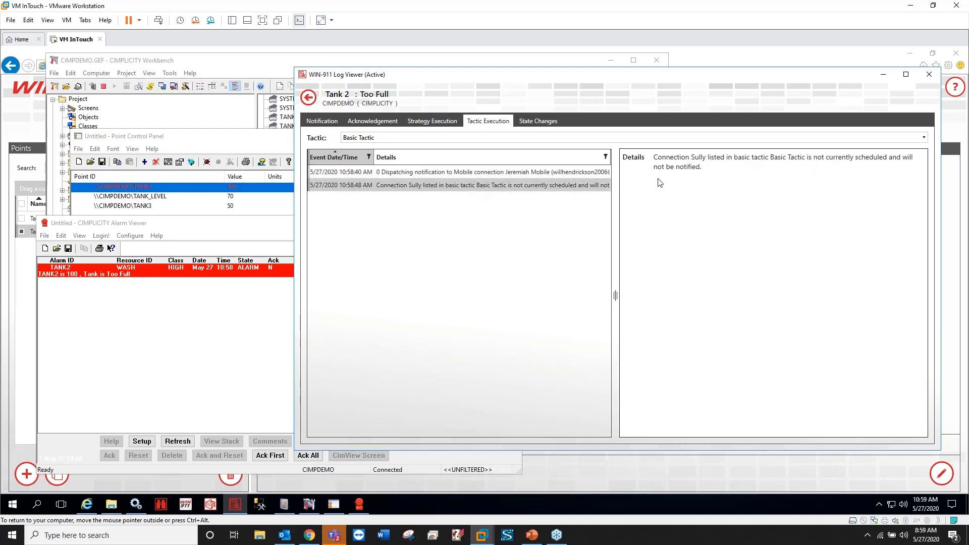
{"action": "left_click", "coordinate": [462, 175]}
{"action": "left_click", "coordinate": [471, 187]}
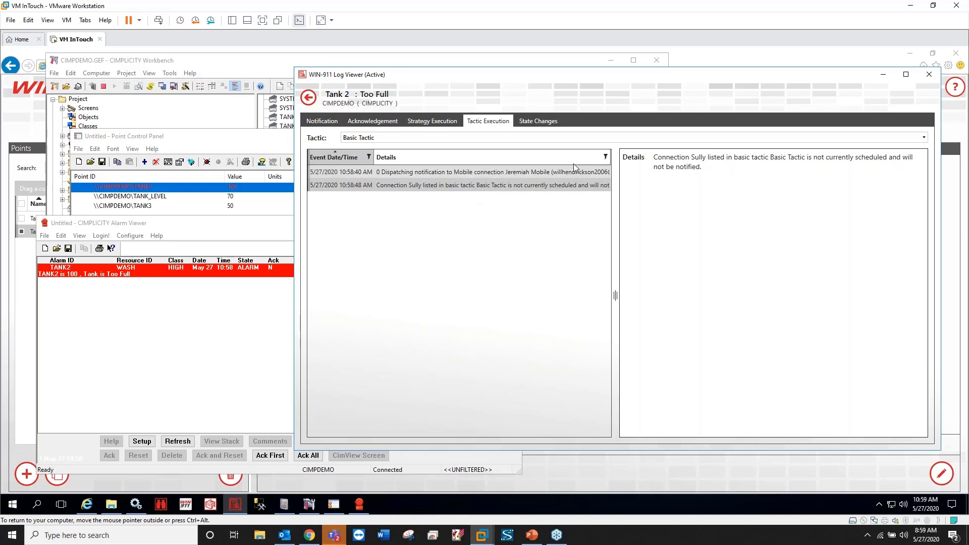
Step: Acknowledge the Tank 2 alarm in WIN-911 without a comment, then refresh the CIMPLICITY Alarm Viewer
{"action": "left_click", "coordinate": [308, 97]}
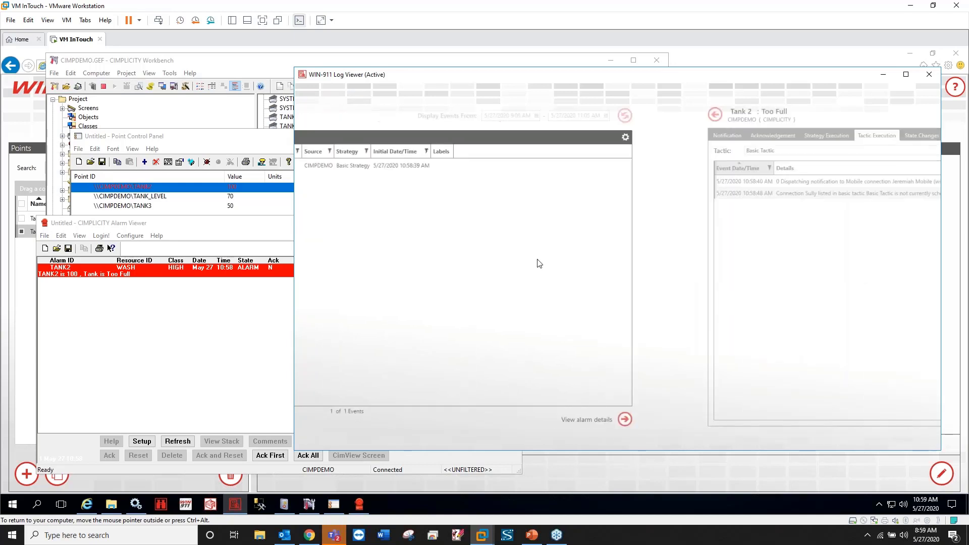
{"action": "left_click_drag", "start_coordinate": [525, 76], "coordinate": [554, 69]}
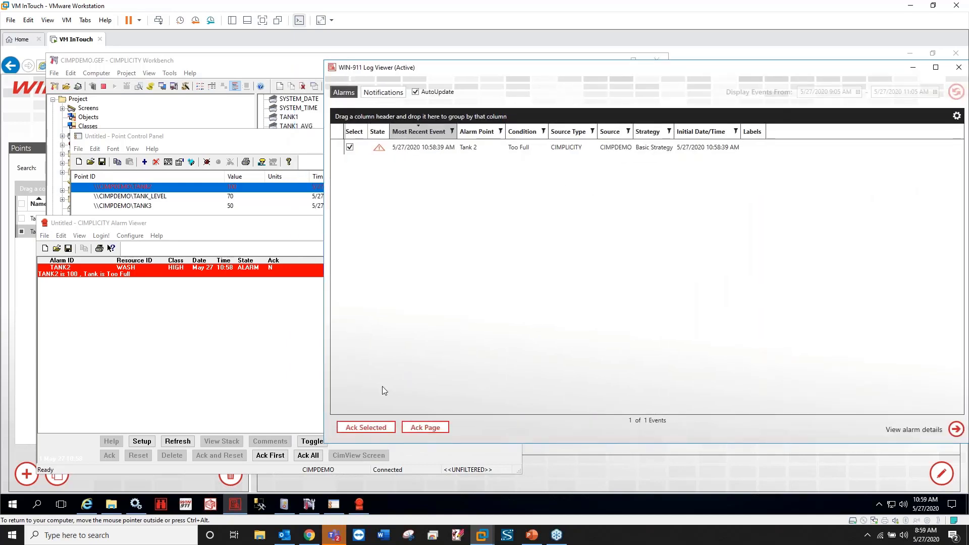
{"action": "left_click", "coordinate": [376, 426]}
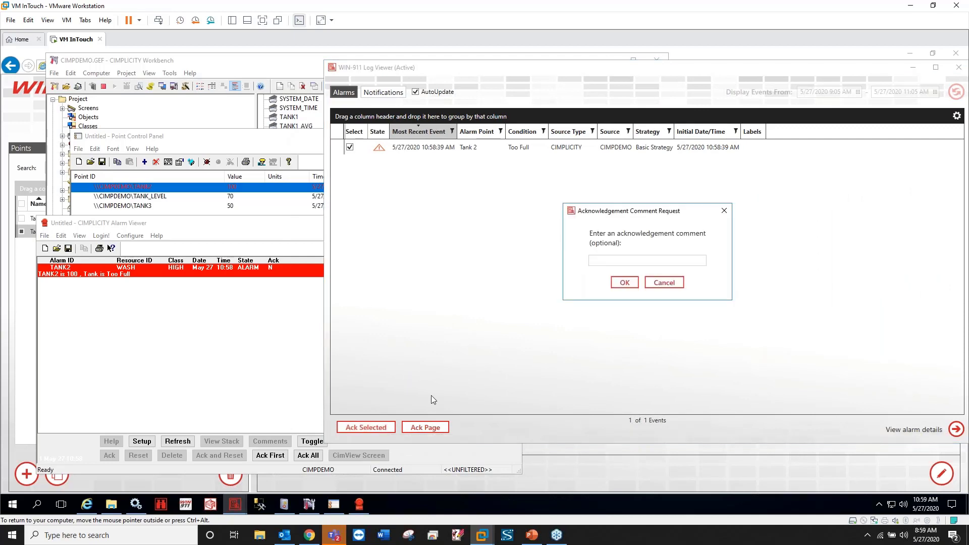
{"action": "left_click", "coordinate": [623, 281]}
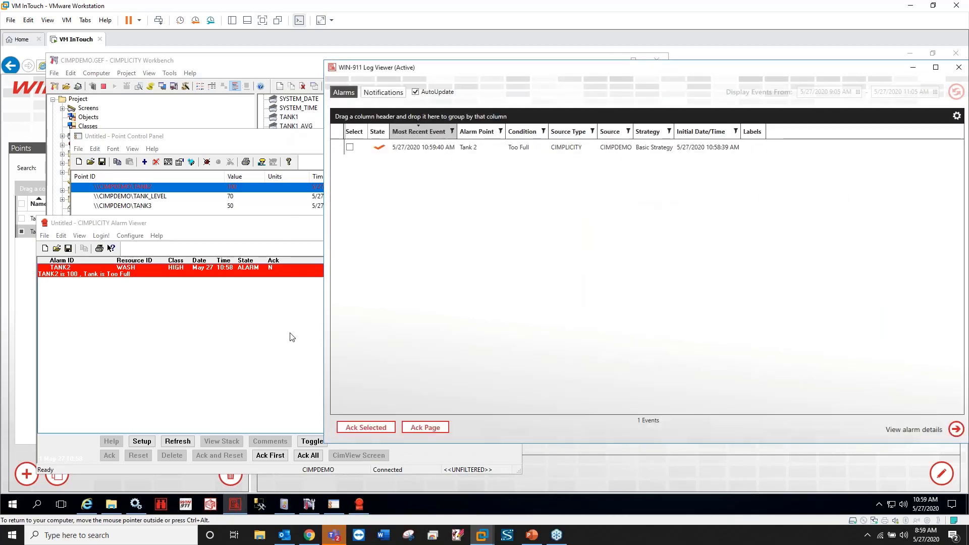
{"action": "left_click", "coordinate": [223, 360]}
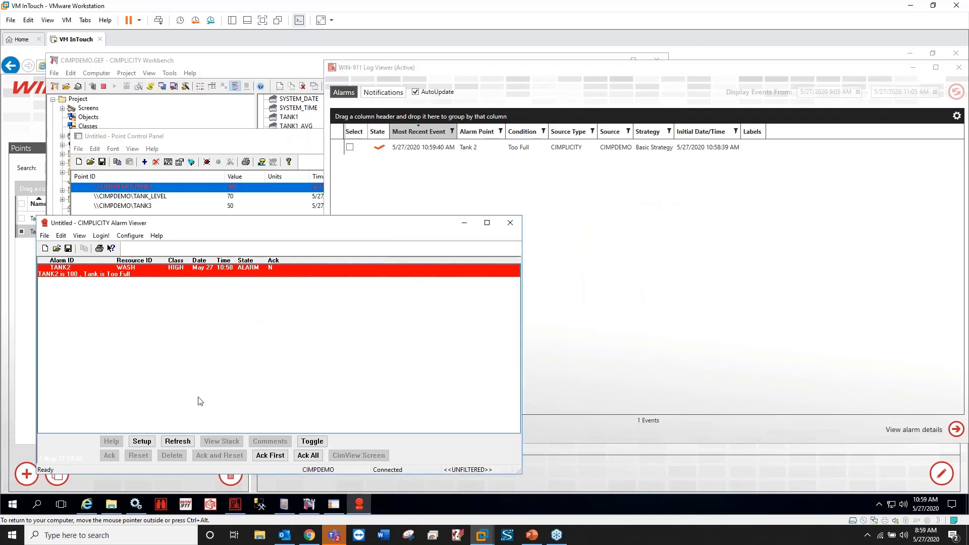
{"action": "left_click", "coordinate": [178, 442]}
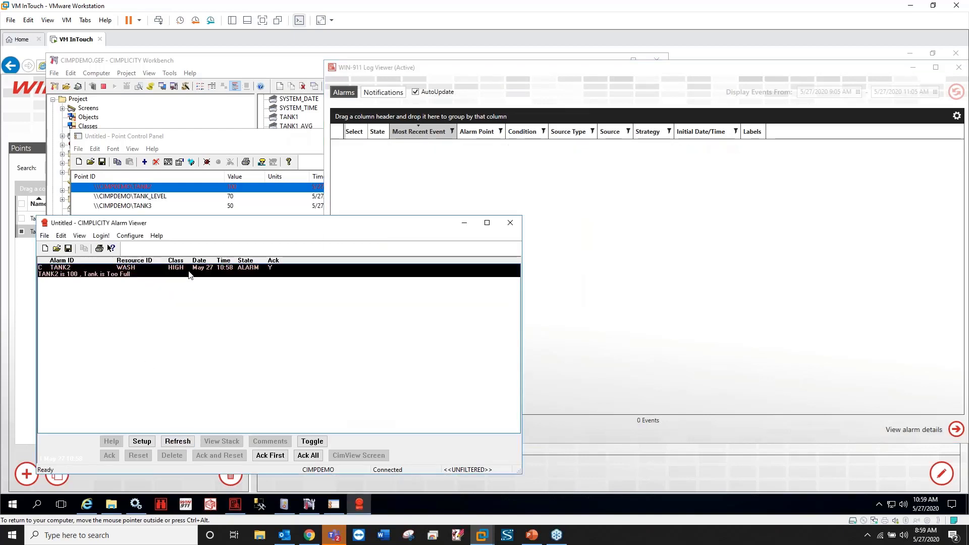
{"action": "left_click", "coordinate": [615, 195]}
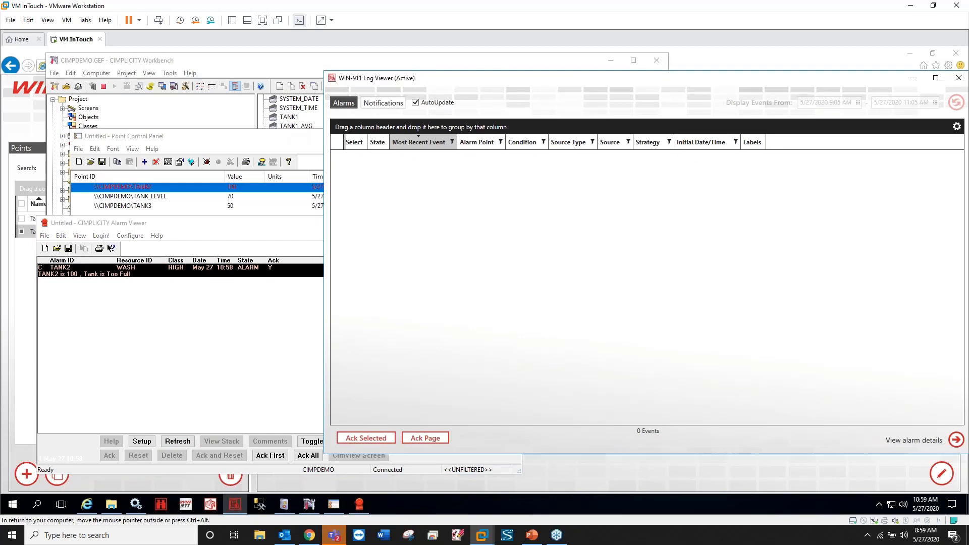
Step: Set TANK2's value to 70 and refresh the Alarm Viewer so the alarm clears
{"action": "left_click", "coordinate": [231, 331]}
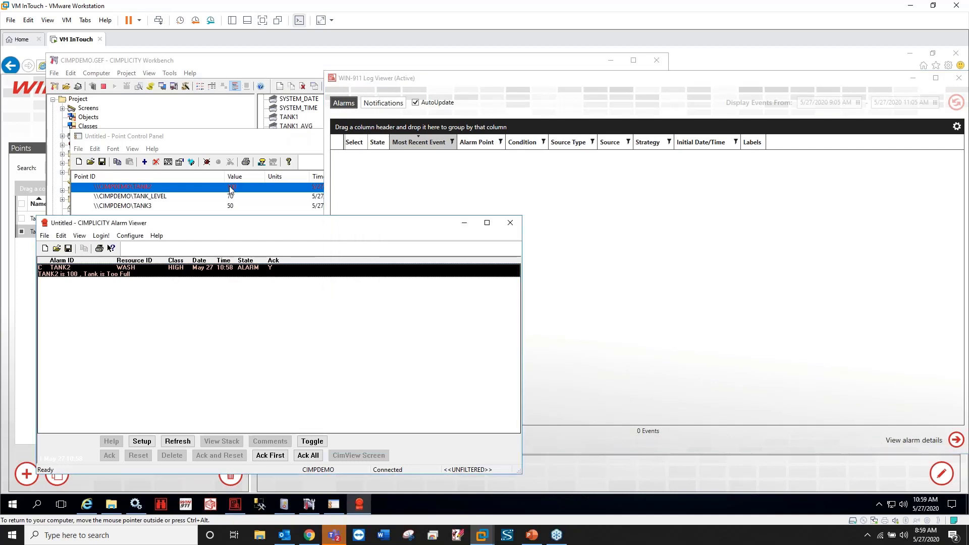
{"action": "left_click", "coordinate": [202, 191]}
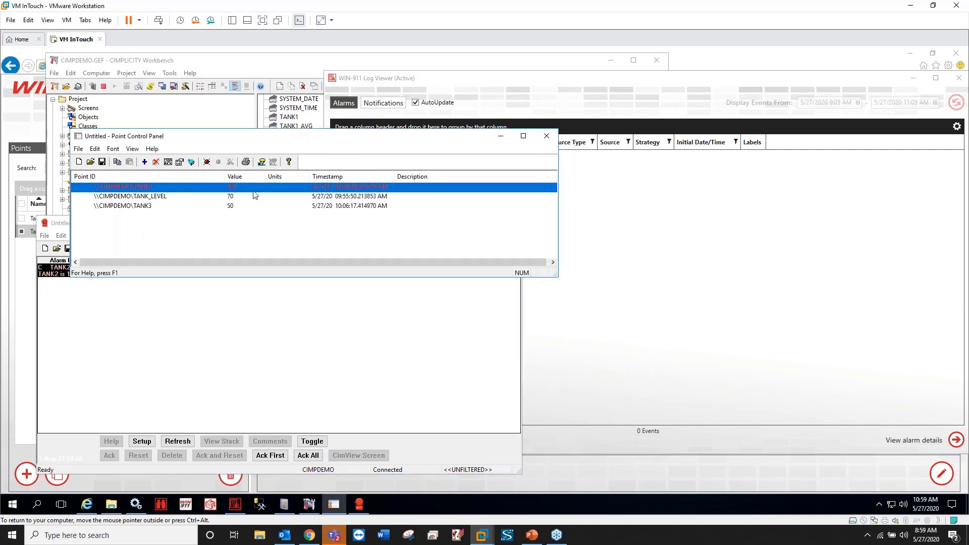
{"action": "double_click", "coordinate": [291, 191]}
{"action": "type", "text": "70"}
{"action": "left_click", "coordinate": [348, 380]}
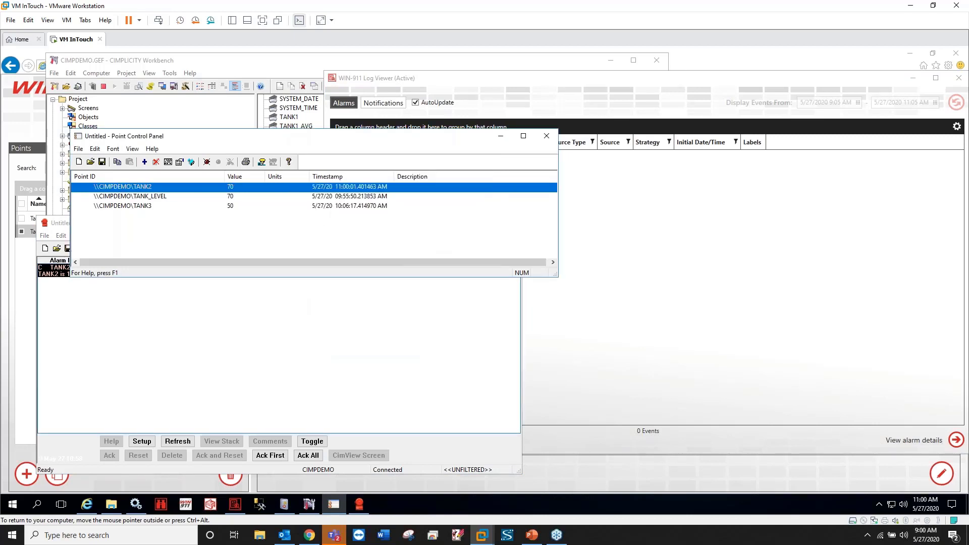
{"action": "left_click", "coordinate": [242, 383]}
{"action": "left_click", "coordinate": [177, 441]}
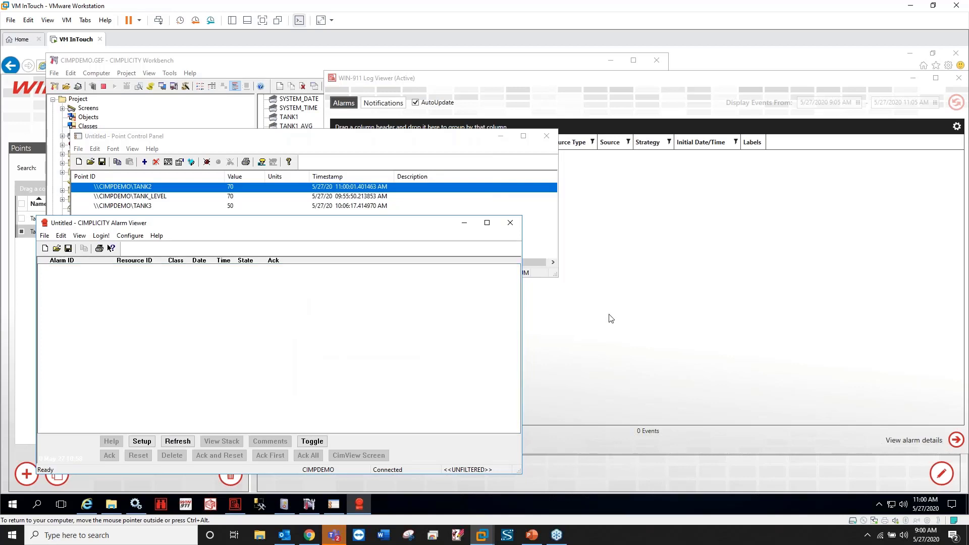
Step: Check the Tank 2 and Tank Level points in WIN-911, then minimize the browser
{"action": "left_click", "coordinate": [35, 128]}
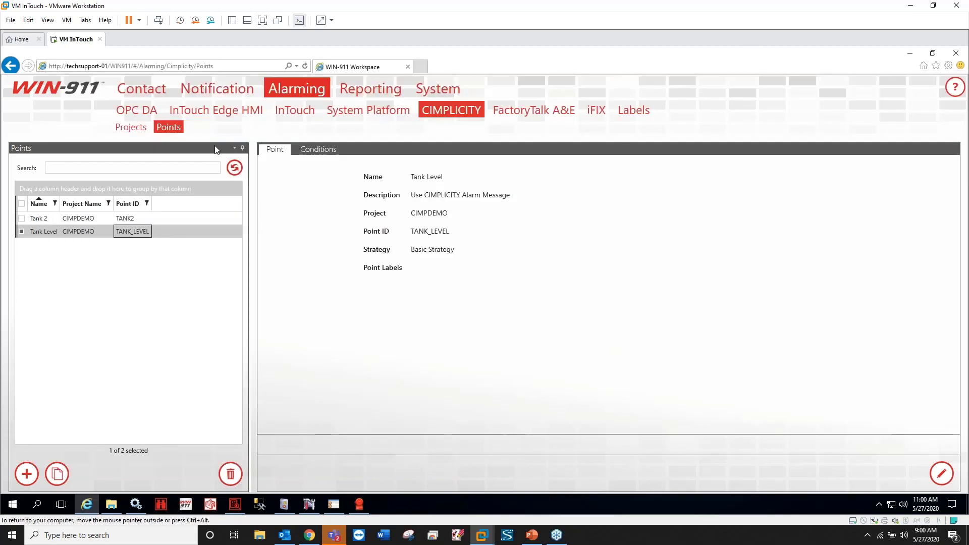
{"action": "left_click", "coordinate": [122, 222]}
{"action": "left_click", "coordinate": [132, 232]}
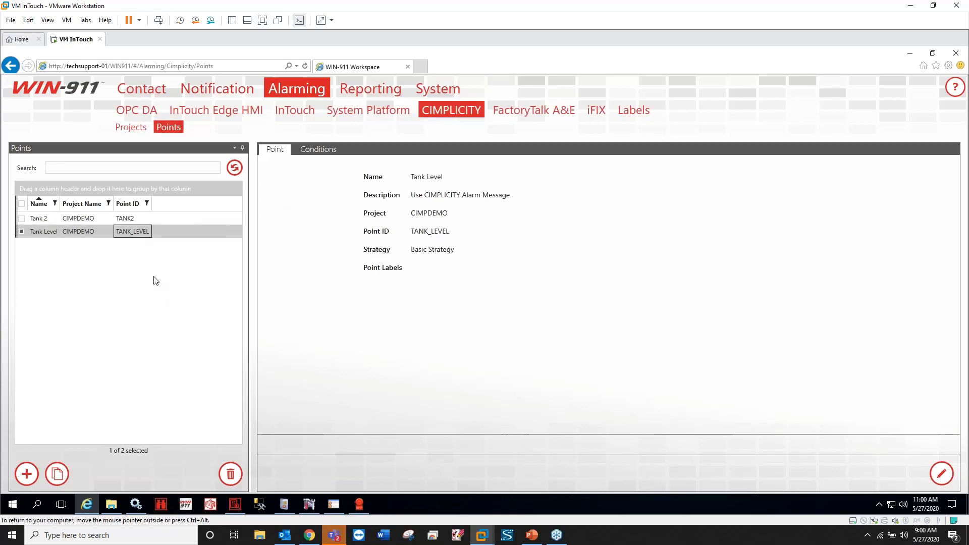
{"action": "left_click", "coordinate": [121, 222]}
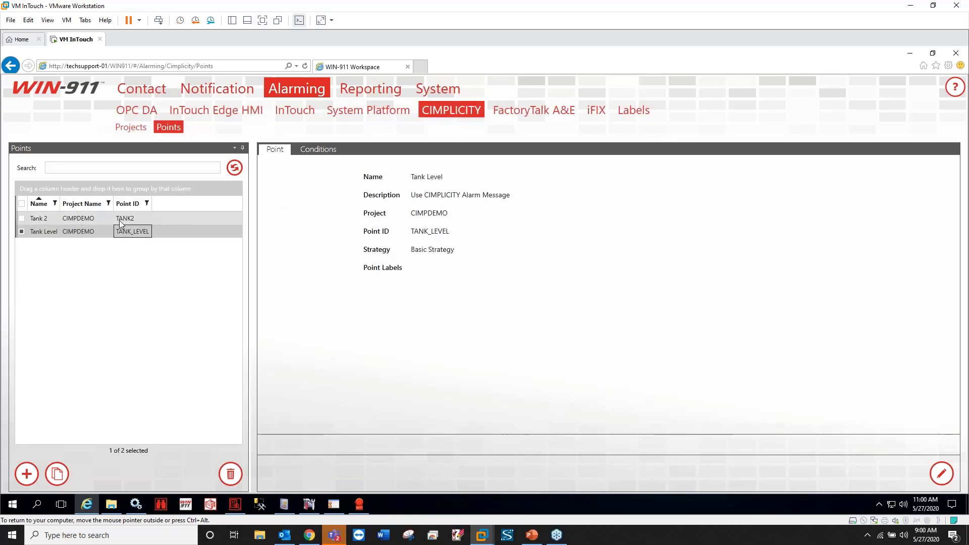
{"action": "left_click", "coordinate": [912, 51]}
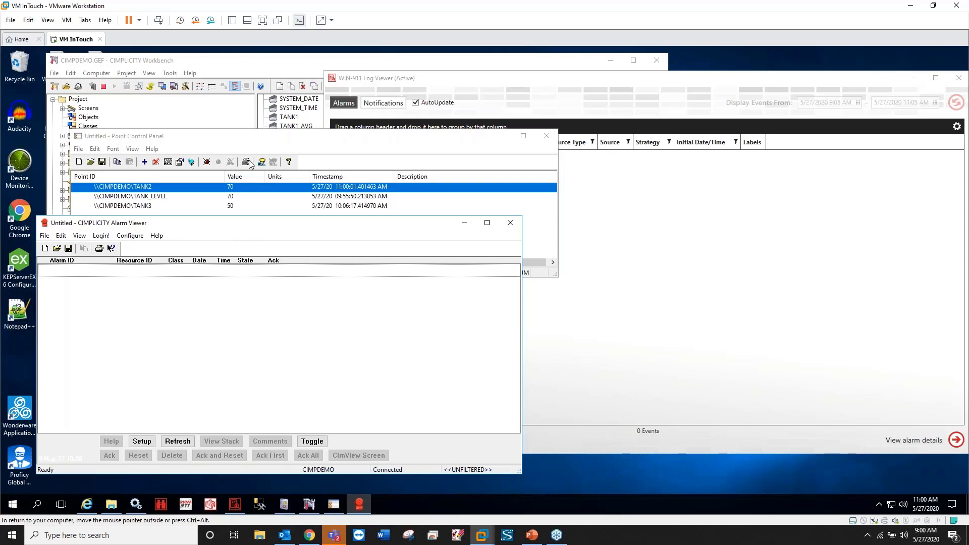
Step: Check TANK3's high alarm limit, set its value to 90, and refresh the Alarm Viewer
{"action": "left_click_drag", "start_coordinate": [256, 136], "coordinate": [313, 145]}
{"action": "left_click", "coordinate": [258, 197]}
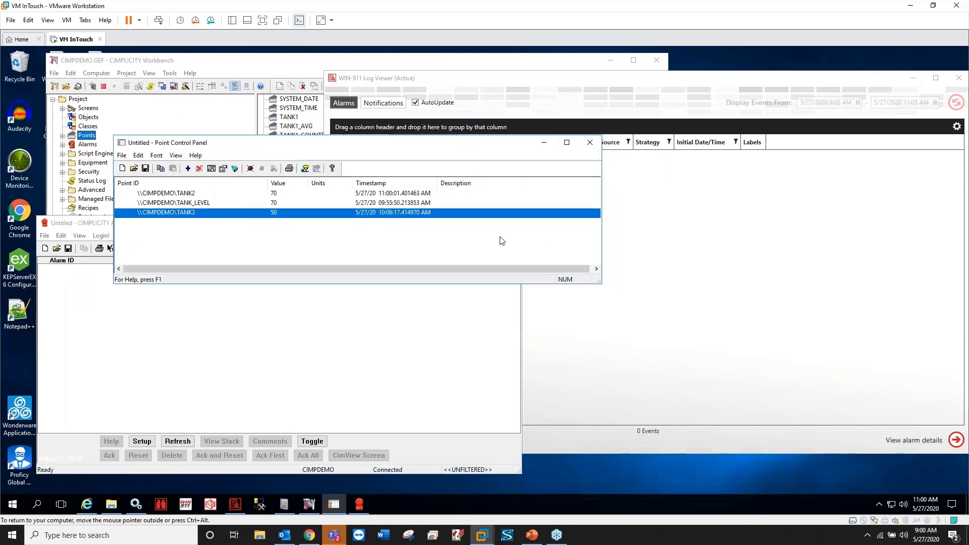
{"action": "double_click", "coordinate": [208, 213]}
{"action": "left_click", "coordinate": [323, 179]}
{"action": "left_click", "coordinate": [368, 237]}
{"action": "left_click", "coordinate": [302, 179]}
{"action": "type", "text": "90"}
{"action": "left_click", "coordinate": [430, 381]}
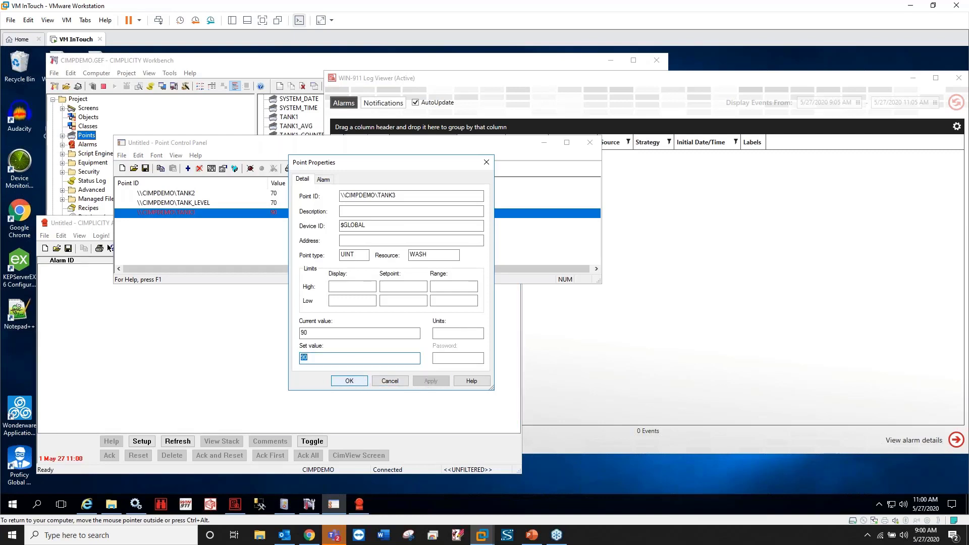
{"action": "left_click", "coordinate": [364, 379]}
{"action": "left_click_drag", "start_coordinate": [398, 146], "coordinate": [402, 116]}
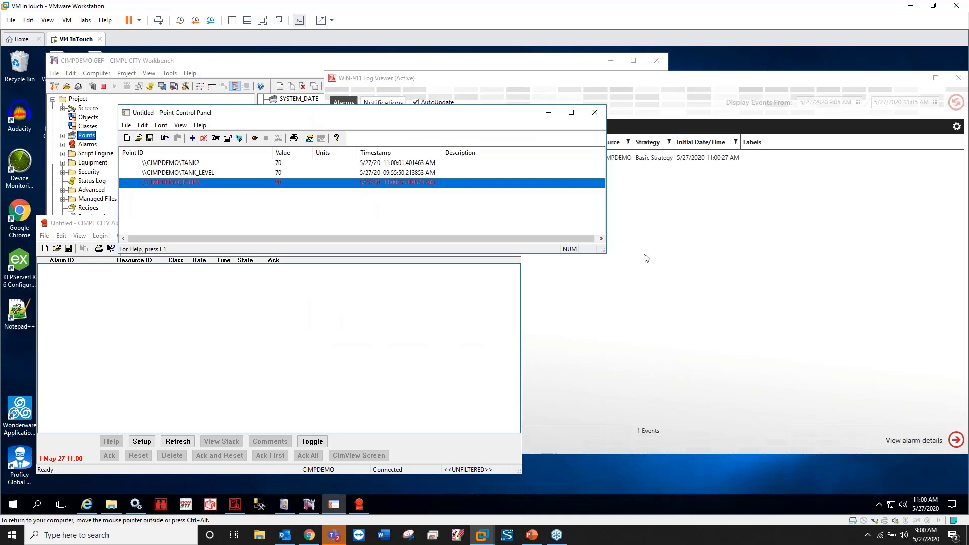
{"action": "left_click", "coordinate": [182, 442]}
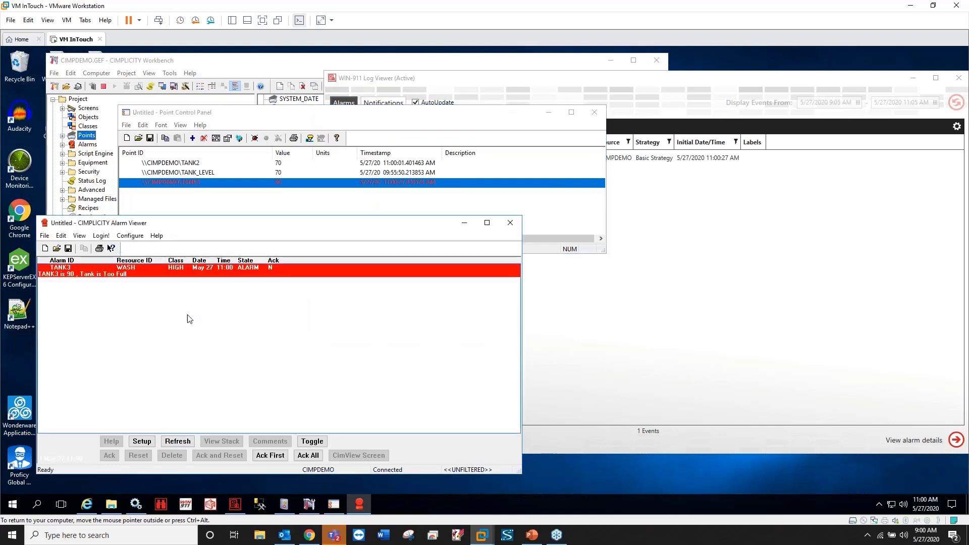
Step: Tick the TANK3 Too Full alarm in Log Viewer, then return to the CIMPLICITY project's Filters page
{"action": "left_click", "coordinate": [604, 340]}
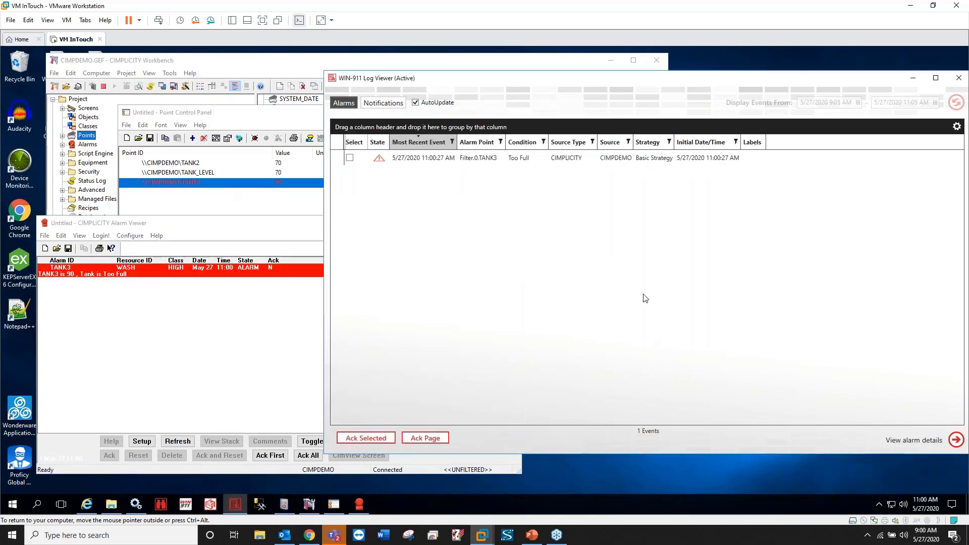
{"action": "left_click", "coordinate": [476, 160]}
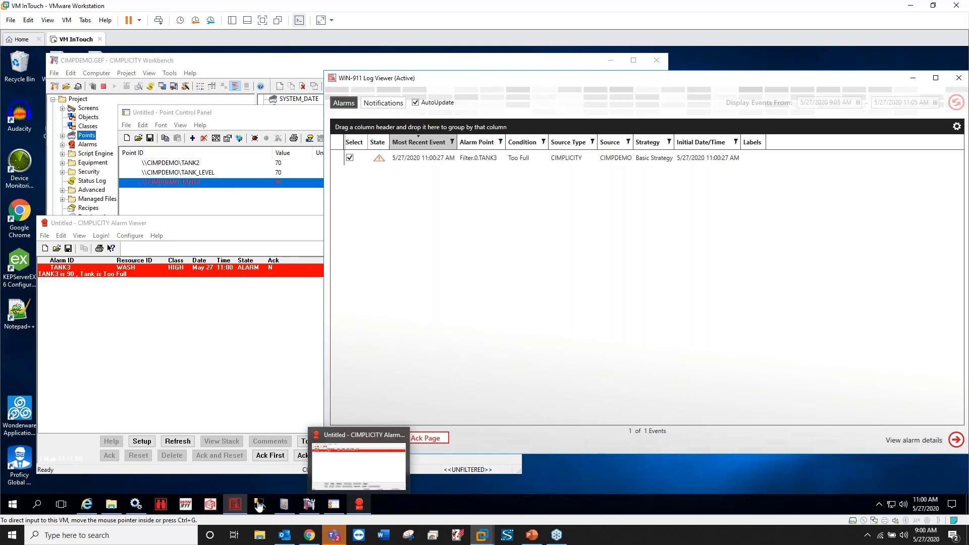
{"action": "left_click", "coordinate": [87, 504]}
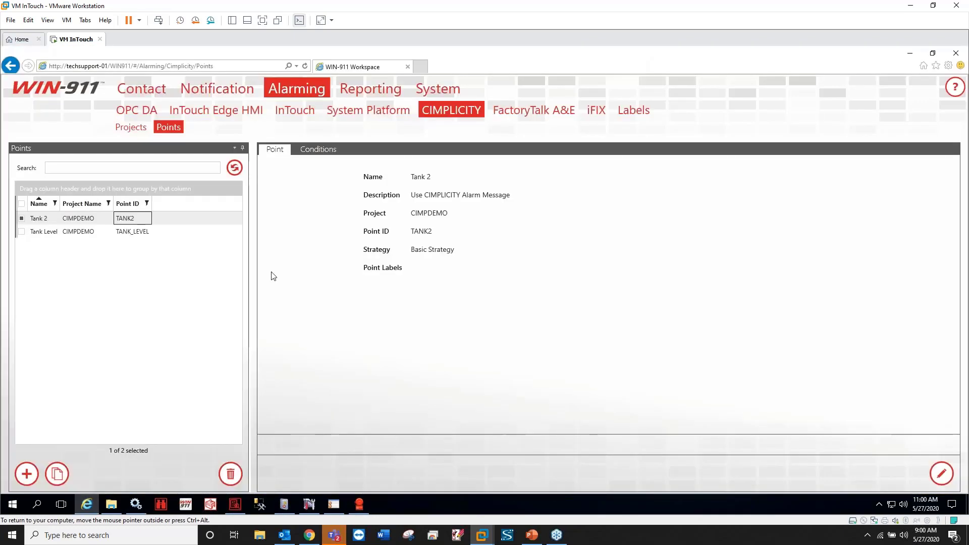
{"action": "left_click", "coordinate": [126, 128]}
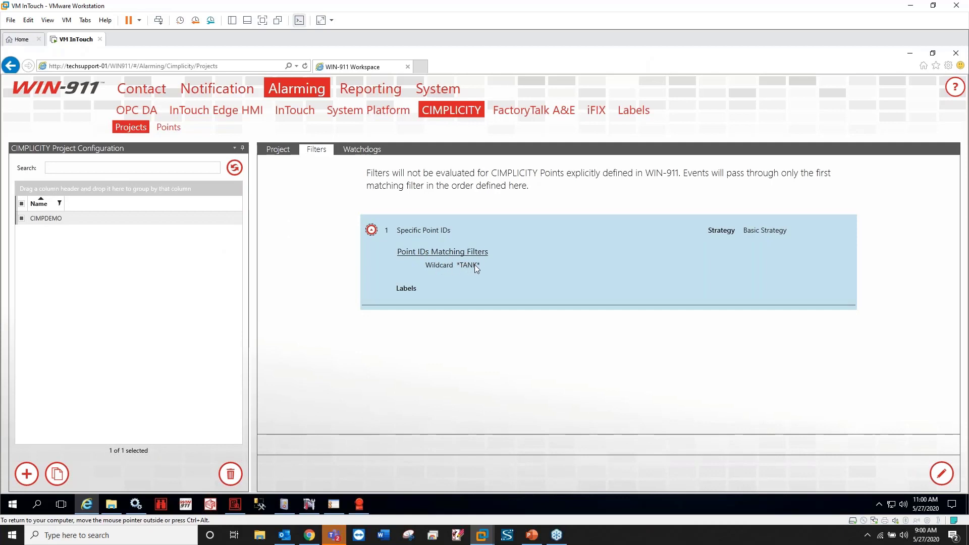
{"action": "left_click", "coordinate": [235, 504]}
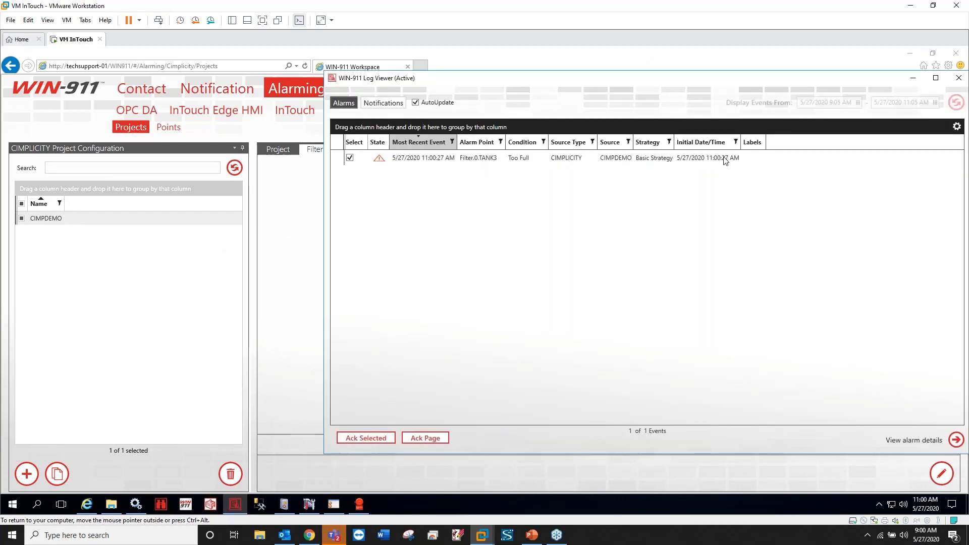
{"action": "left_click", "coordinate": [317, 261]}
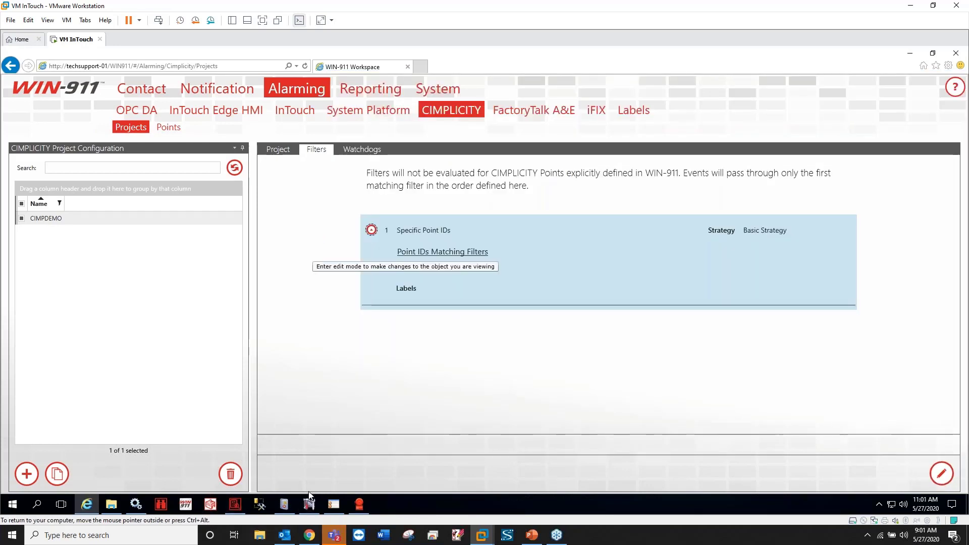
Step: Start editing the CIMPLICITY filters and expand the *TANK* point filter's settings
{"action": "left_click", "coordinate": [942, 473]}
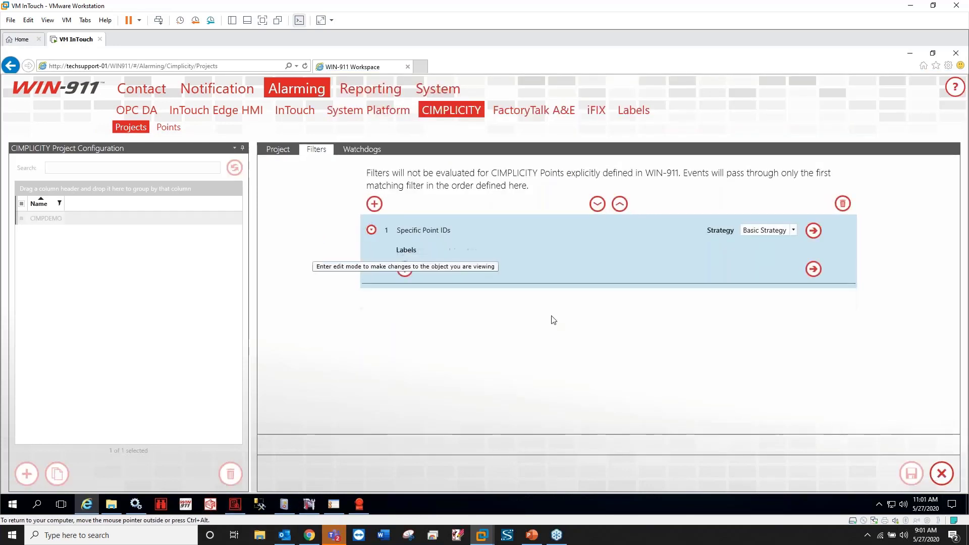
{"action": "left_click", "coordinate": [372, 231]}
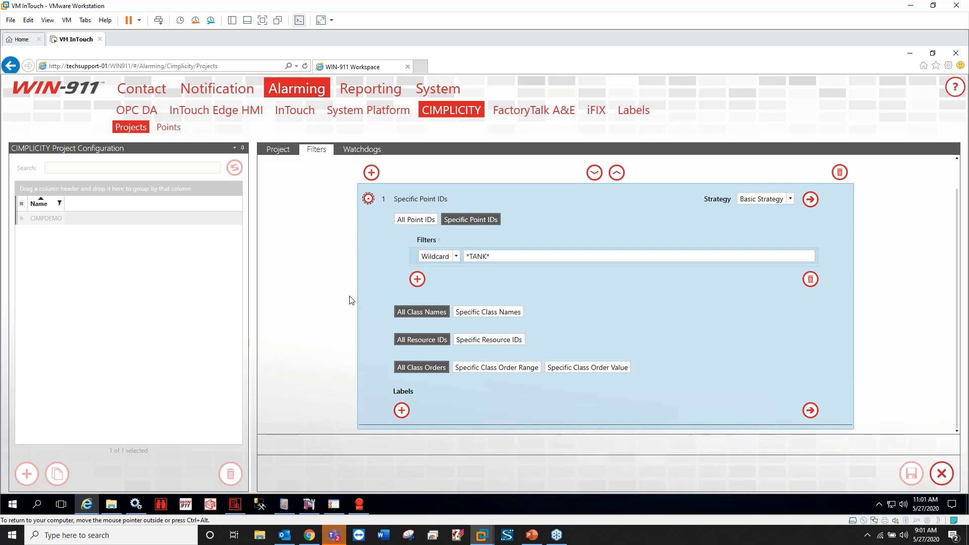
{"action": "left_click", "coordinate": [482, 257]}
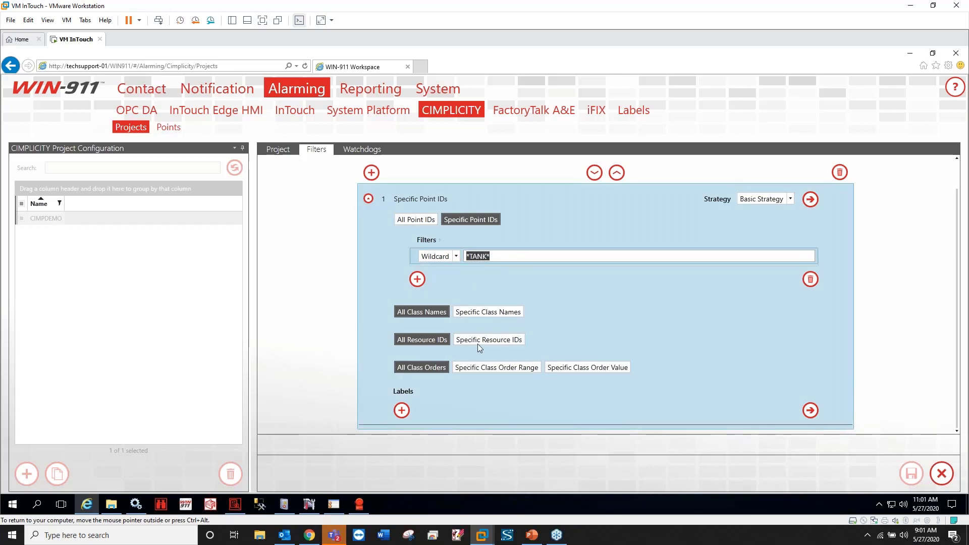
Step: Switch the *TANK* filter to Specific Class Names and enter a *level class name wildcard
{"action": "left_click", "coordinate": [483, 315]}
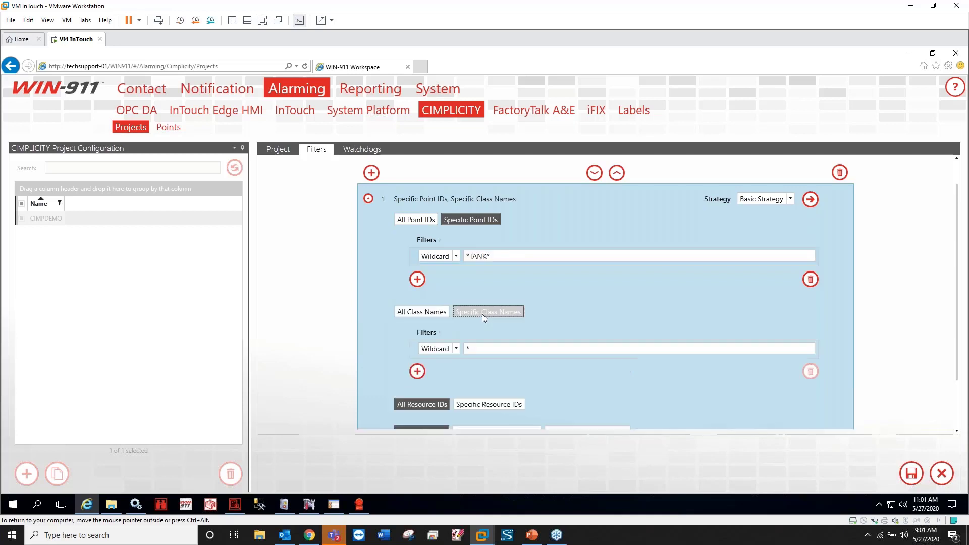
{"action": "scroll", "coordinate": [483, 318], "scroll_direction": "down", "scroll_amount": 1}
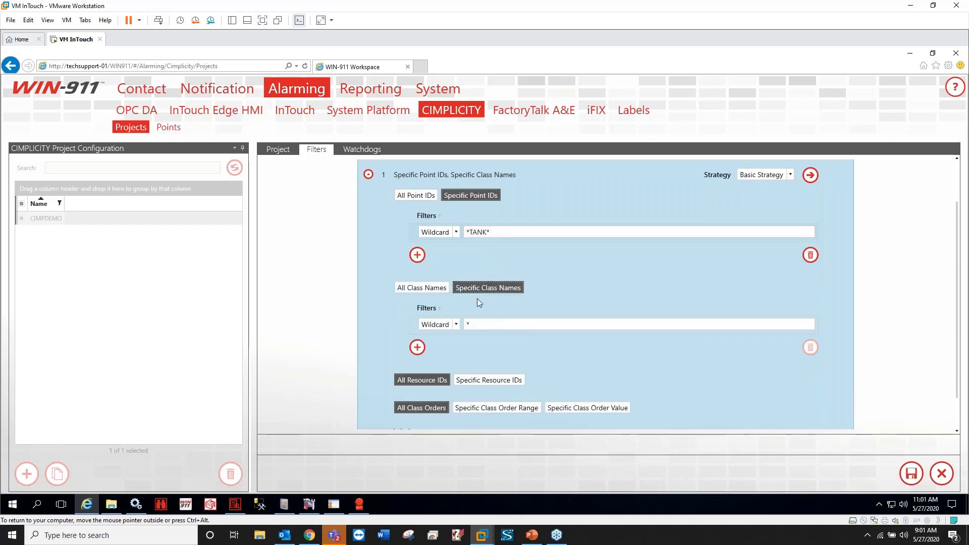
{"action": "scroll", "coordinate": [469, 287], "scroll_direction": "down", "scroll_amount": 1}
{"action": "left_click", "coordinate": [434, 262]}
{"action": "left_click", "coordinate": [462, 263]}
{"action": "left_click", "coordinate": [448, 262]}
{"action": "left_click", "coordinate": [454, 263]}
{"action": "left_click", "coordinate": [446, 263]}
{"action": "left_click", "coordinate": [467, 262]}
{"action": "left_click", "coordinate": [502, 298]}
{"action": "type", "text": "level"}
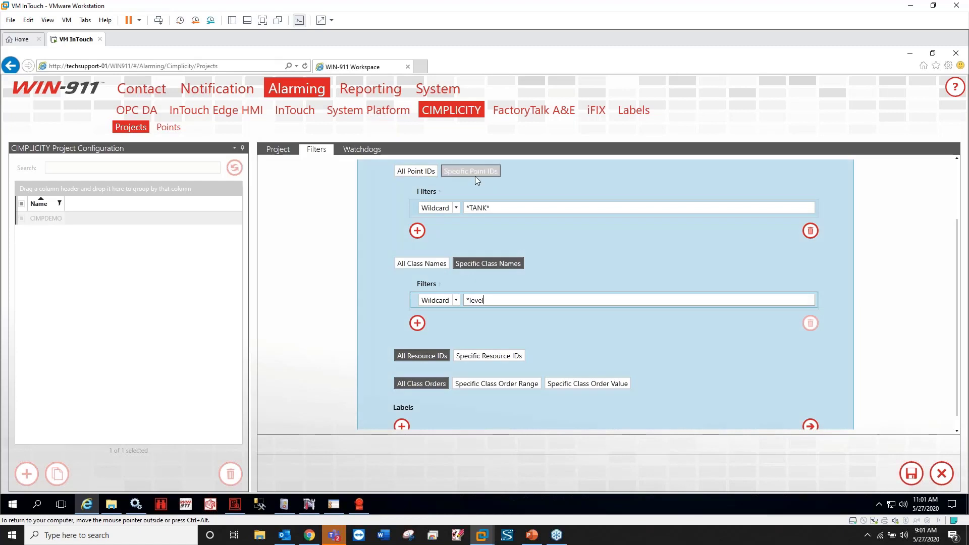
Step: Set the filter back to All Class Names so class names stay unrestricted
{"action": "left_click", "coordinate": [487, 174]}
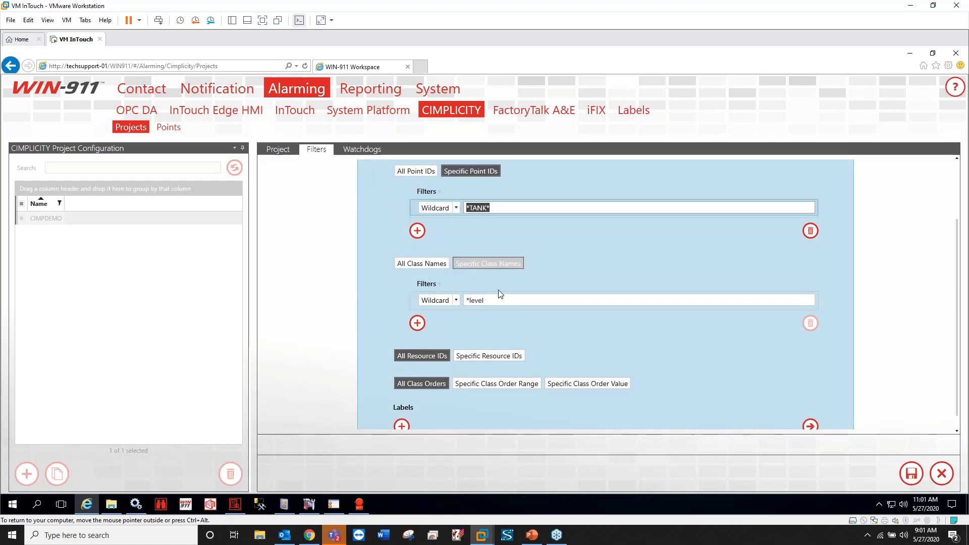
{"action": "left_click", "coordinate": [492, 263]}
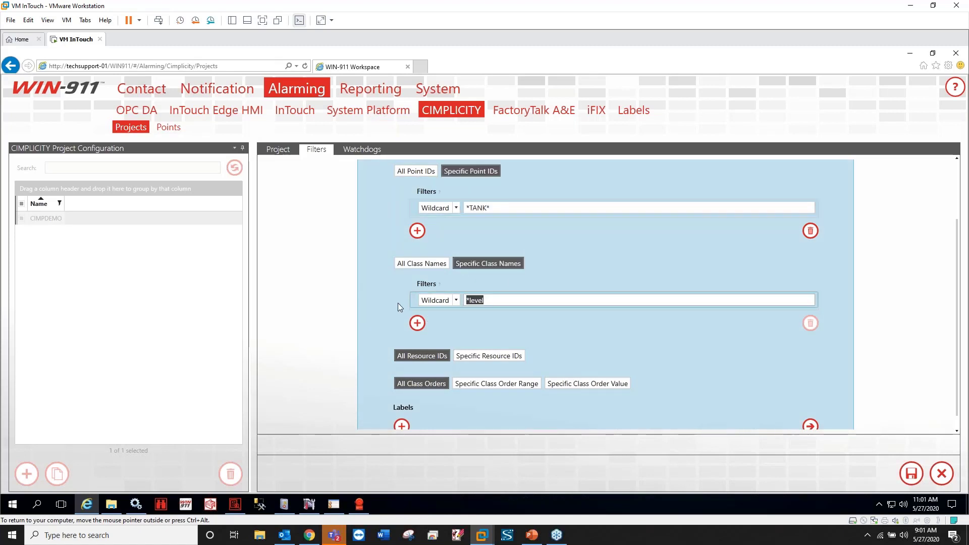
{"action": "left_click", "coordinate": [428, 260]}
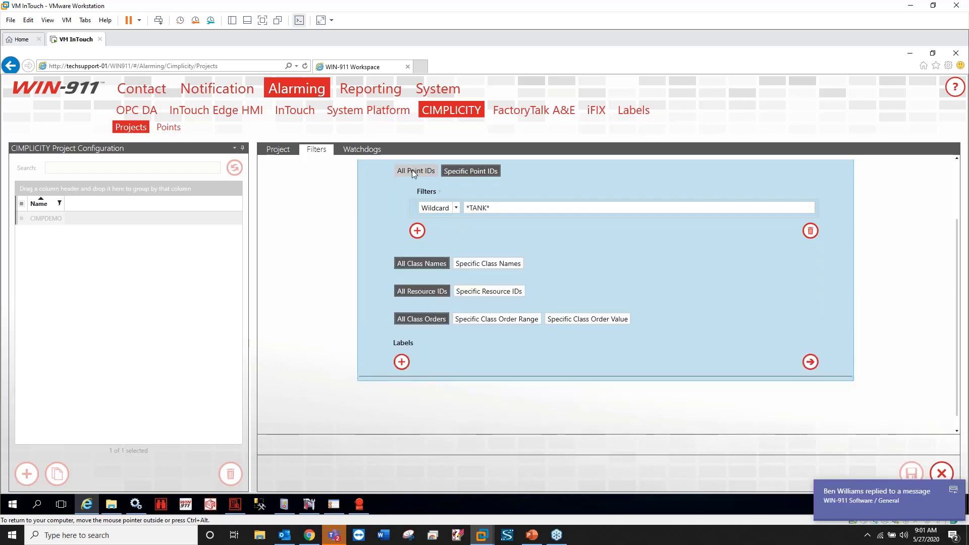
Step: Change filter 1 to All Alarms with all class orders, save, and open the CIMPDEMO project
{"action": "left_click", "coordinate": [412, 171]}
{"action": "scroll", "coordinate": [433, 399], "scroll_direction": "up", "scroll_amount": 2}
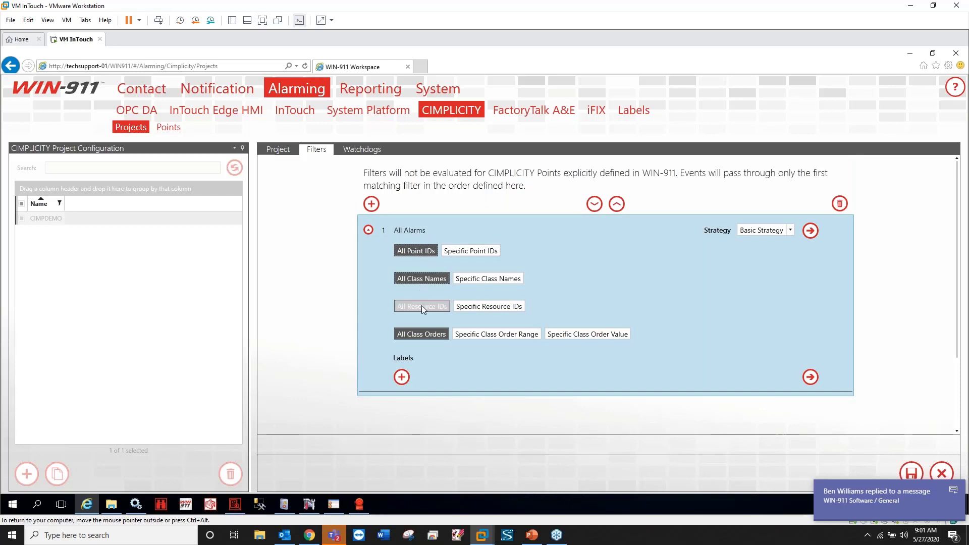
{"action": "left_click", "coordinate": [421, 333]}
{"action": "left_click", "coordinate": [368, 229]}
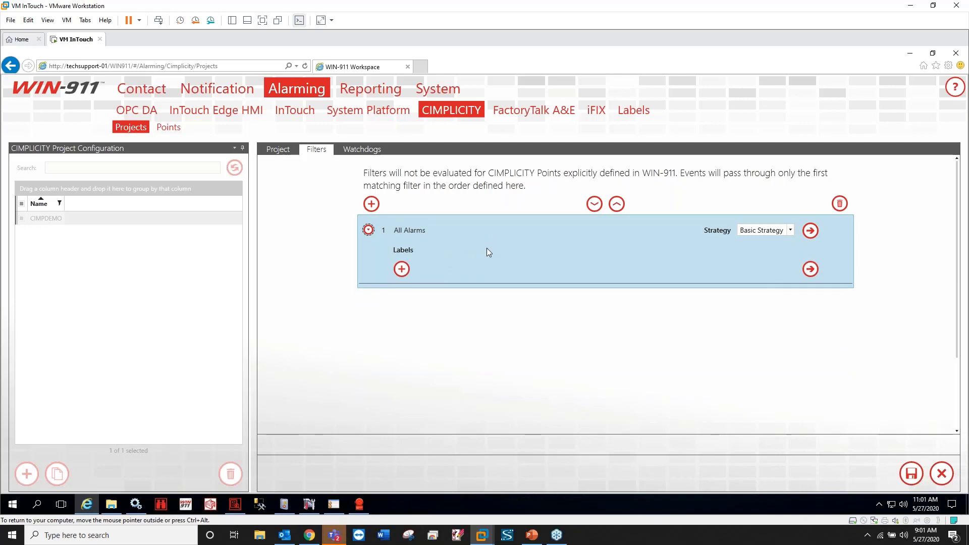
{"action": "left_click", "coordinate": [911, 473]}
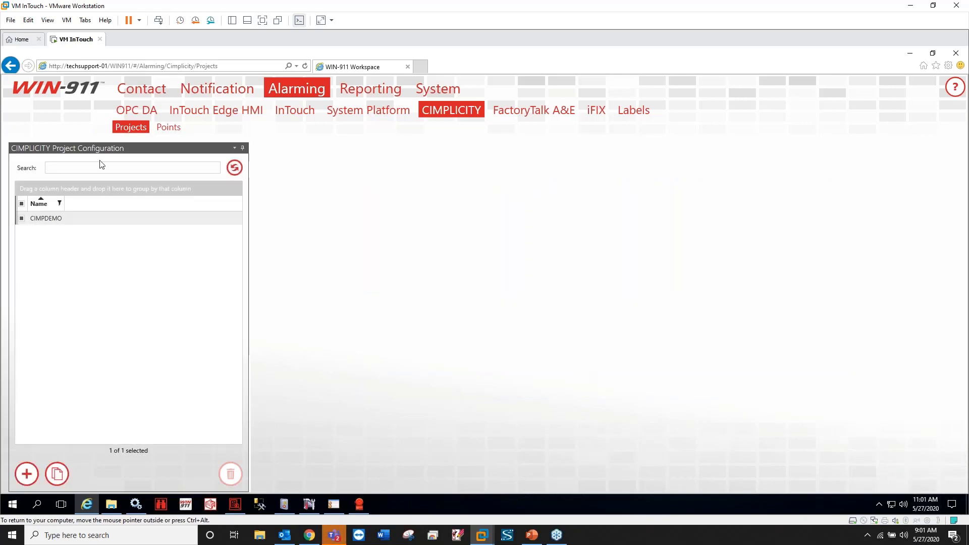
{"action": "left_click", "coordinate": [119, 217]}
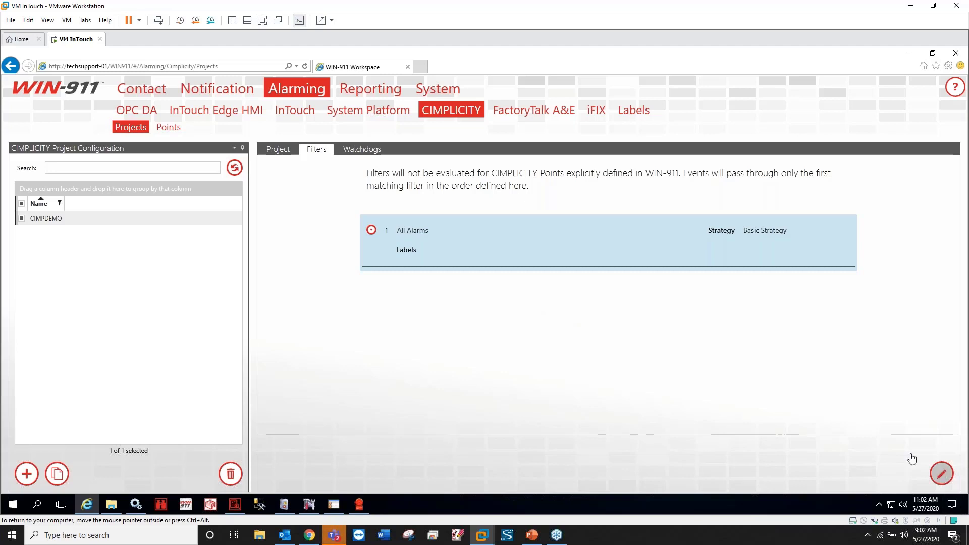
Step: Add a new filter ahead of the All Alarms filter without assigning any labels
{"action": "left_click", "coordinate": [942, 473]}
{"action": "left_click", "coordinate": [374, 204]}
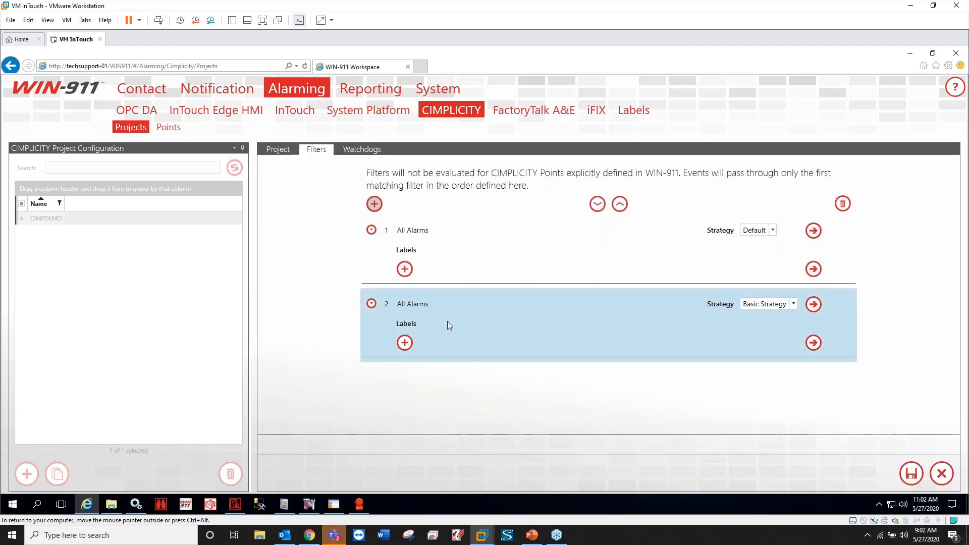
{"action": "left_click", "coordinate": [469, 308]}
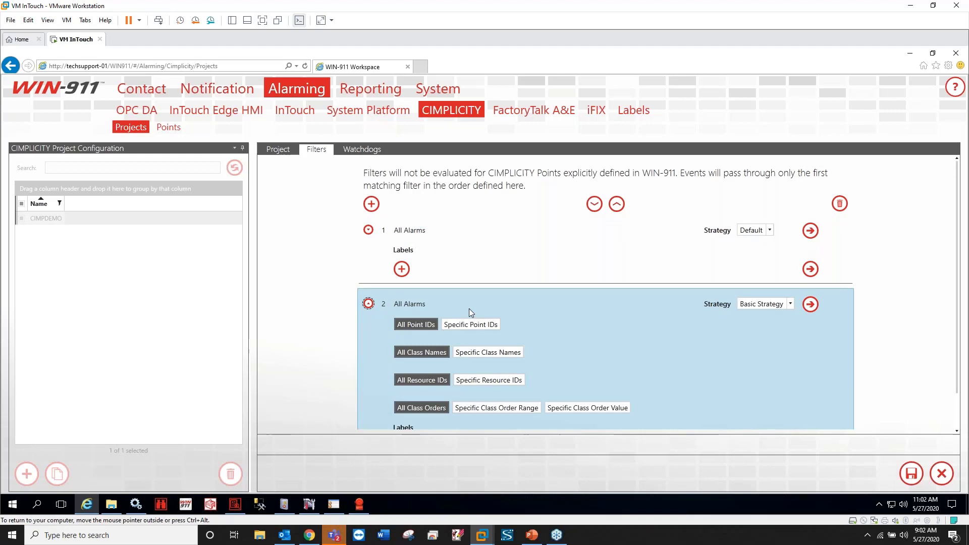
{"action": "left_click", "coordinate": [401, 269]}
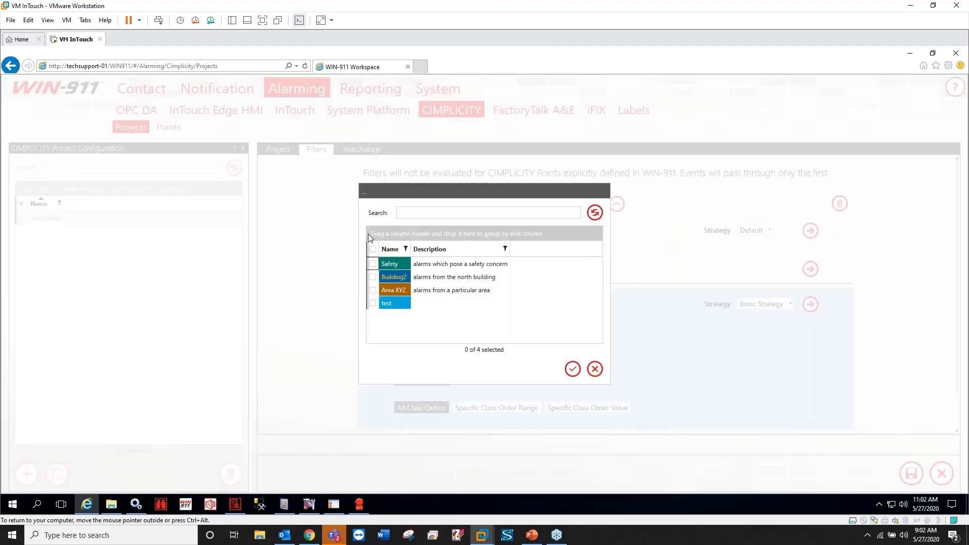
{"action": "left_click", "coordinate": [594, 368]}
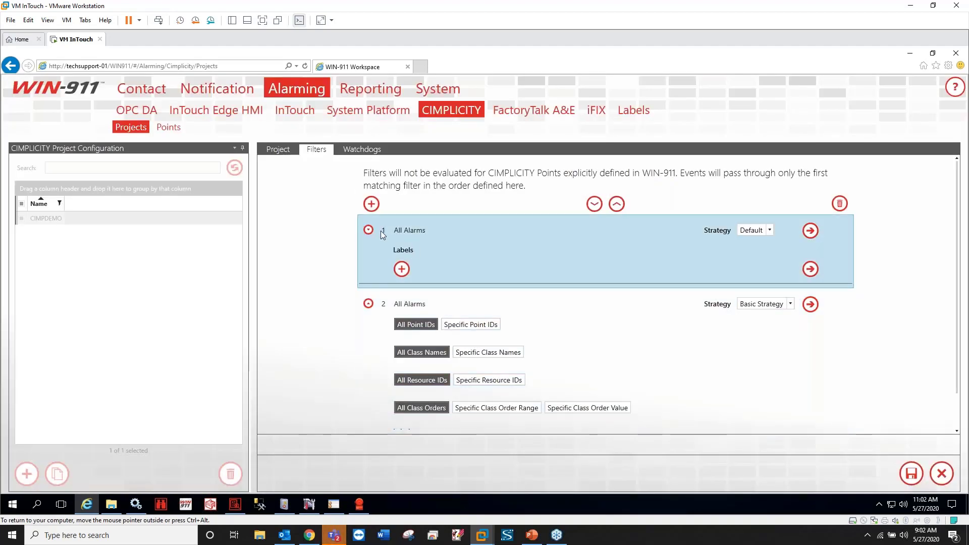
Step: Set filter 1 to Specific Point IDs *TANK* with Basic Strategy and save
{"action": "left_click", "coordinate": [470, 250]}
{"action": "left_click", "coordinate": [471, 251]}
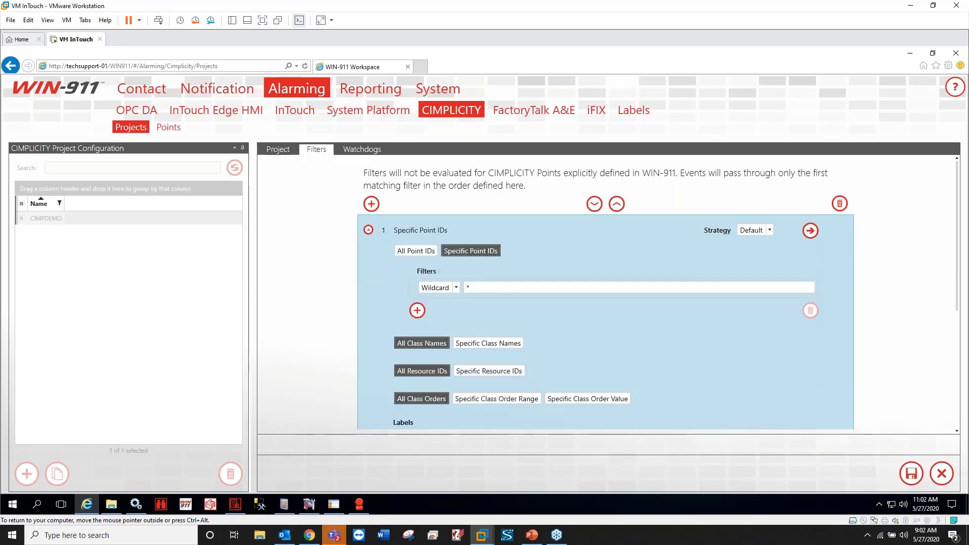
{"action": "left_click", "coordinate": [486, 286]}
{"action": "type", "text": "TANK"}
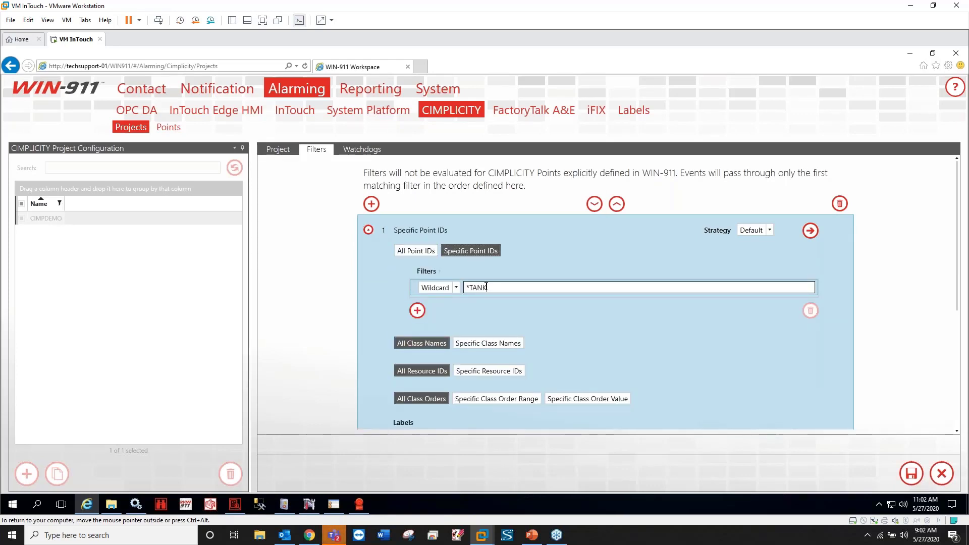
{"action": "type", "text": "*"}
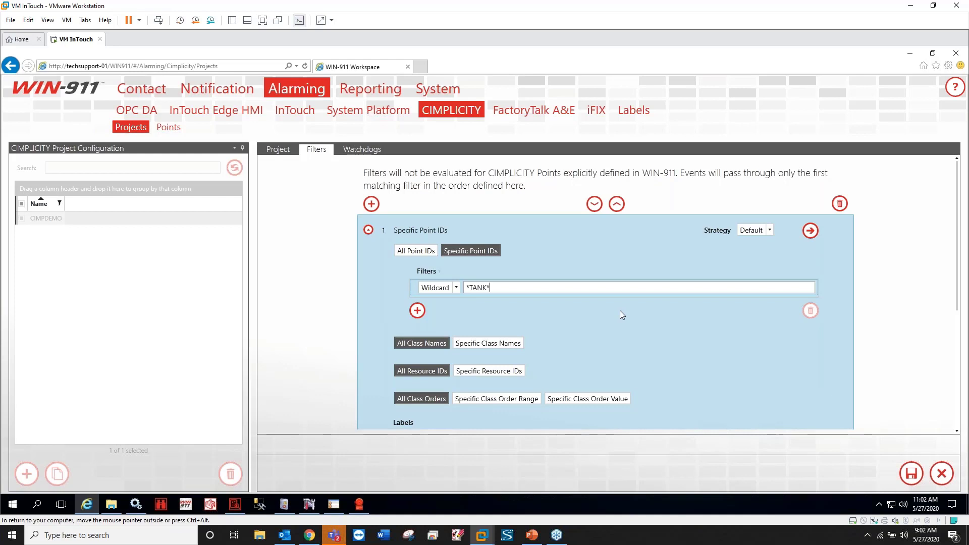
{"action": "scroll", "coordinate": [619, 310], "scroll_direction": "down", "scroll_amount": 1}
{"action": "left_click", "coordinate": [769, 207]}
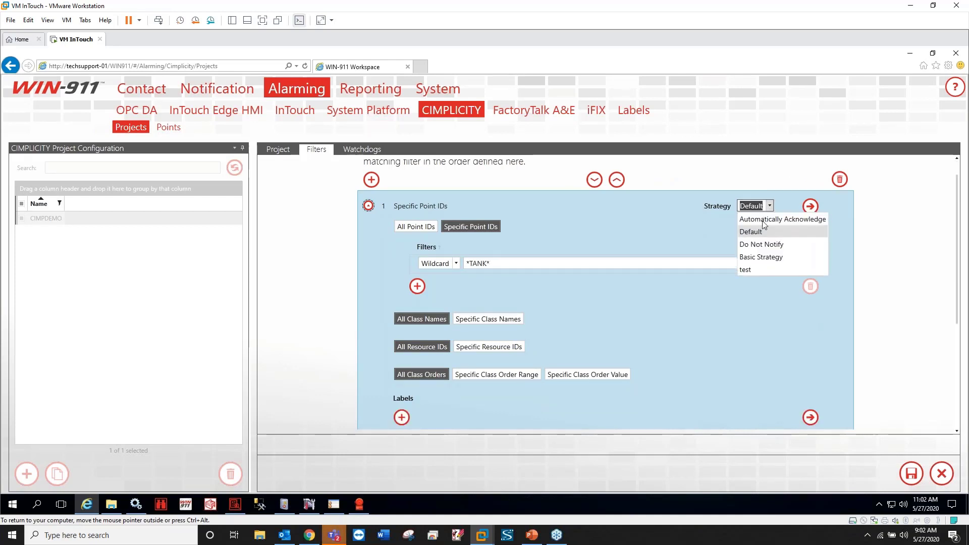
{"action": "left_click", "coordinate": [761, 257]}
{"action": "scroll", "coordinate": [730, 292], "scroll_direction": "down", "scroll_amount": 2}
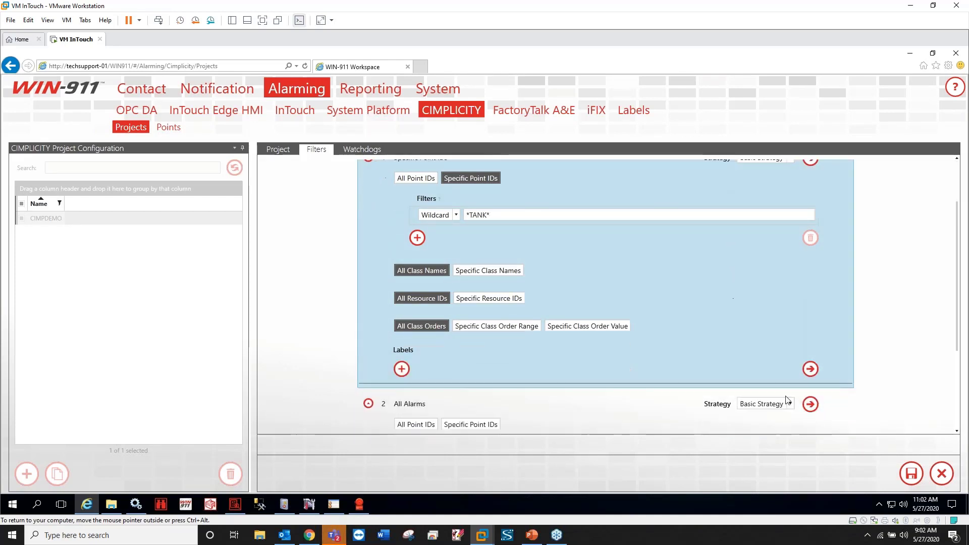
{"action": "left_click", "coordinate": [911, 473]}
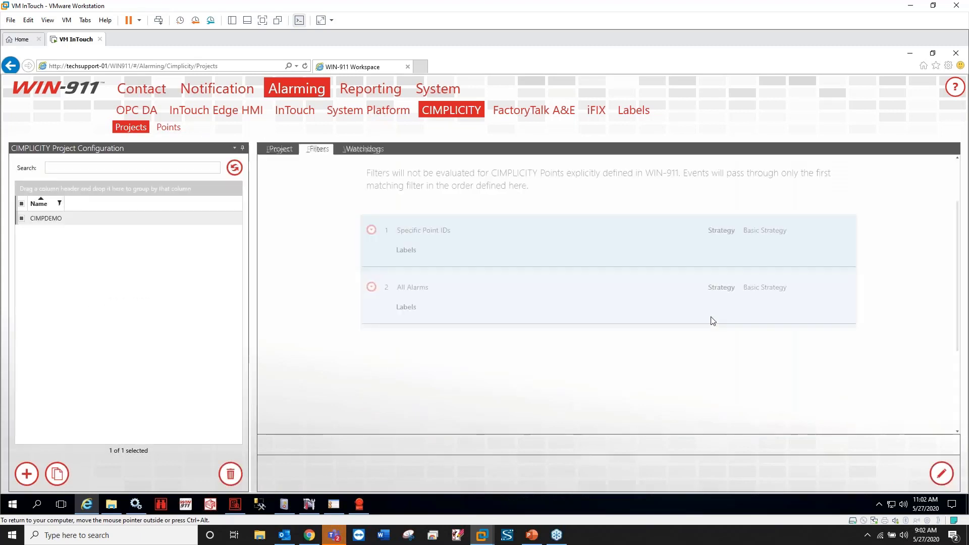
Step: Change the All Alarms filter's strategy to Do Not Notify, save, and check both filters
{"action": "left_click", "coordinate": [371, 230]}
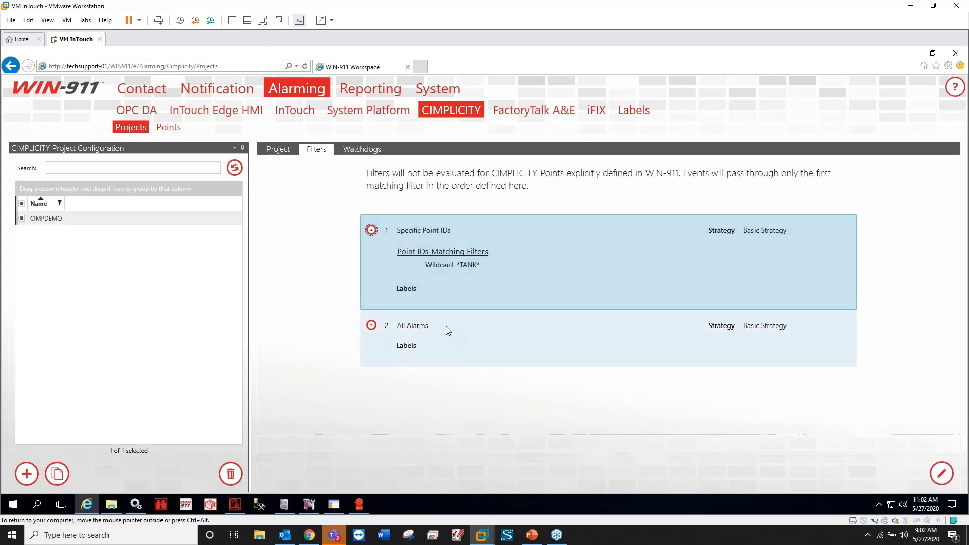
{"action": "left_click", "coordinate": [772, 328]}
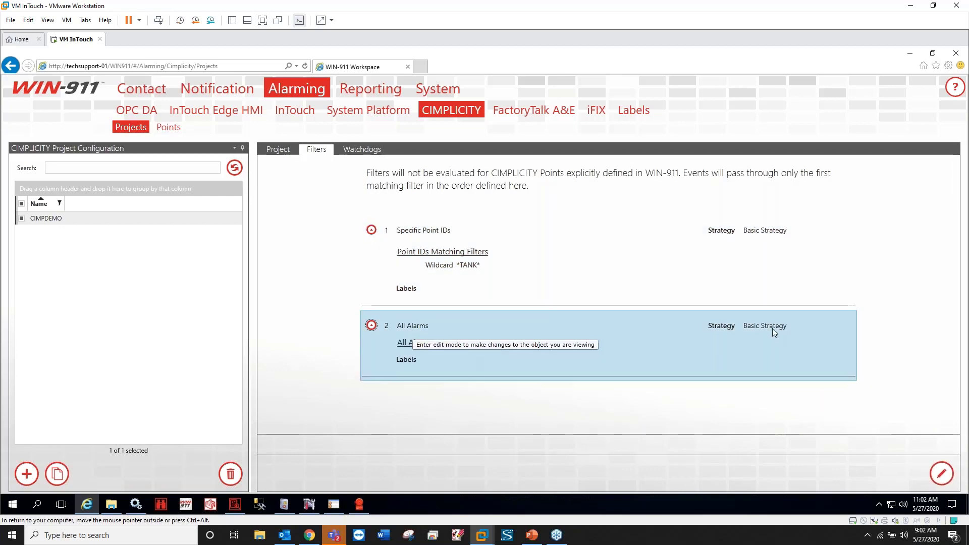
{"action": "left_click", "coordinate": [941, 473]}
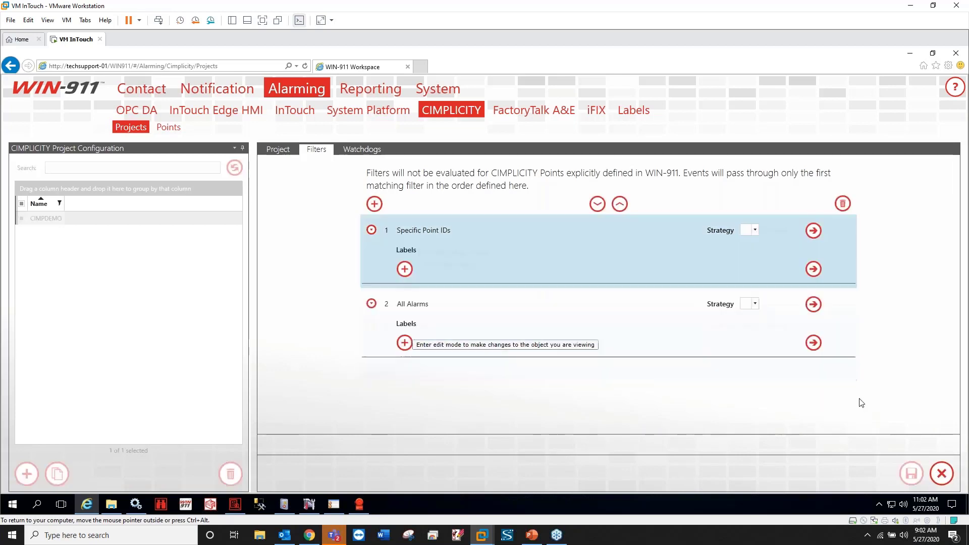
{"action": "left_click", "coordinate": [793, 304]}
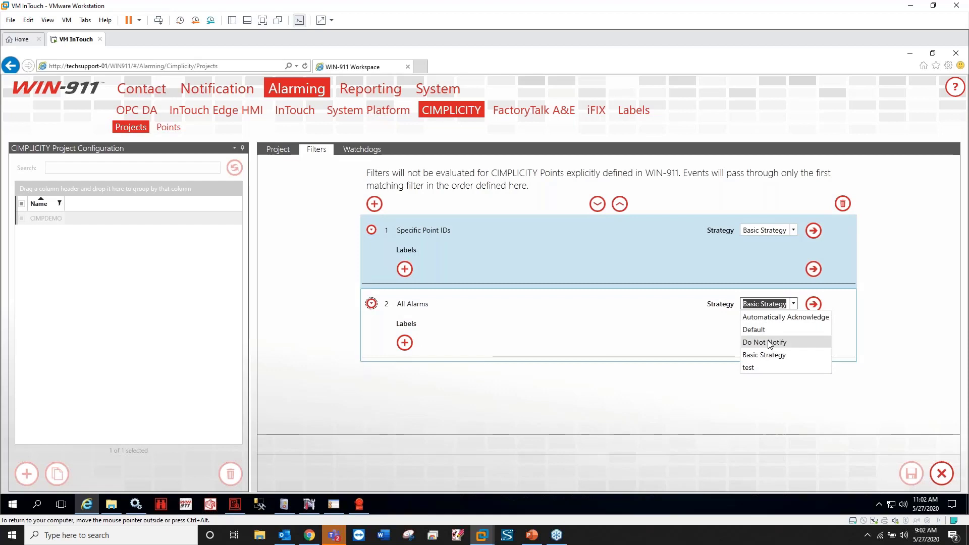
{"action": "left_click", "coordinate": [765, 339]}
{"action": "left_click", "coordinate": [911, 473]}
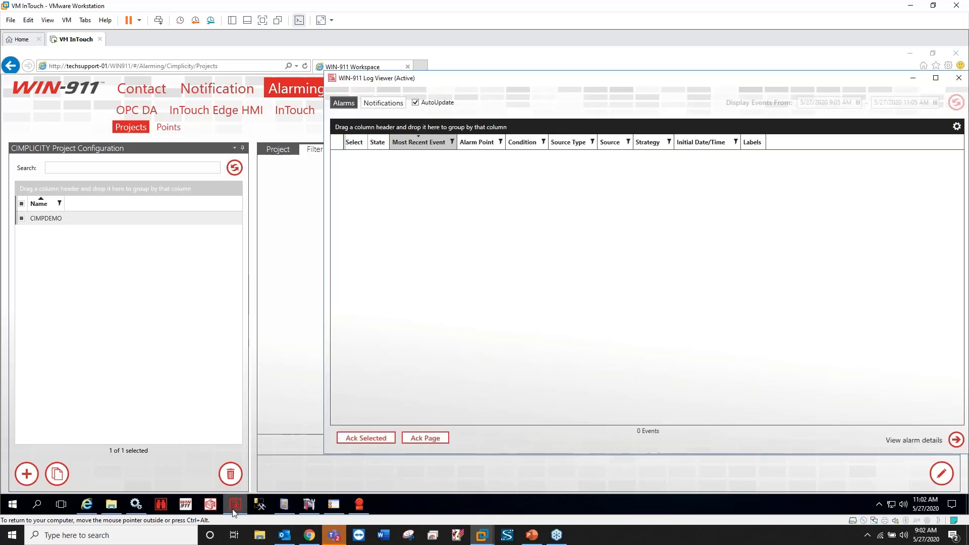
{"action": "left_click", "coordinate": [768, 292]}
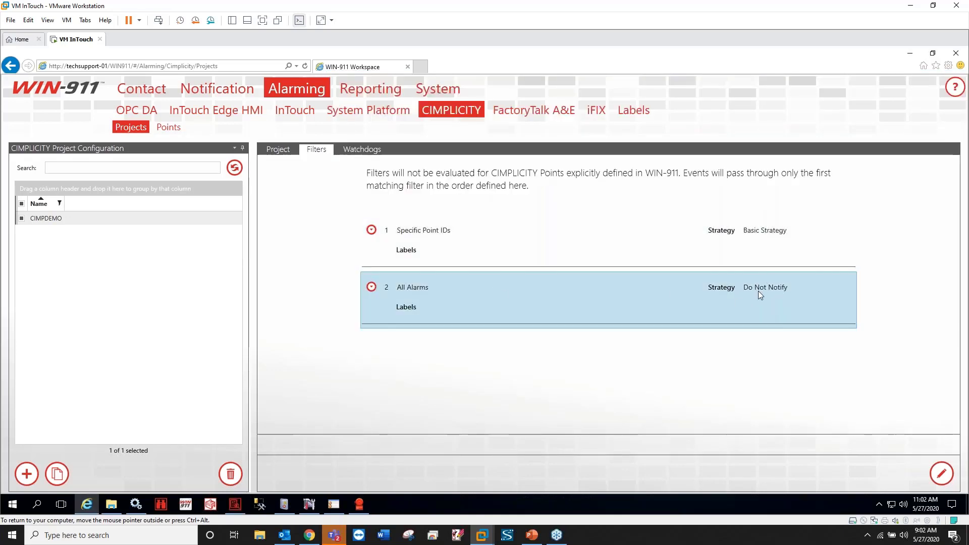
{"action": "left_click", "coordinate": [525, 243]}
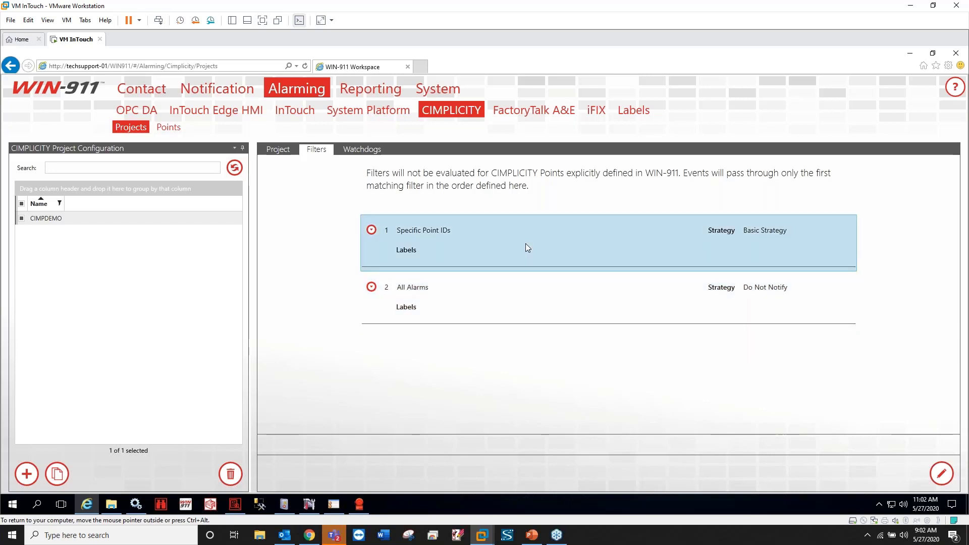
Step: Review the saved *TANK* Specific Point IDs and All Alarms filters
{"action": "left_click", "coordinate": [371, 229]}
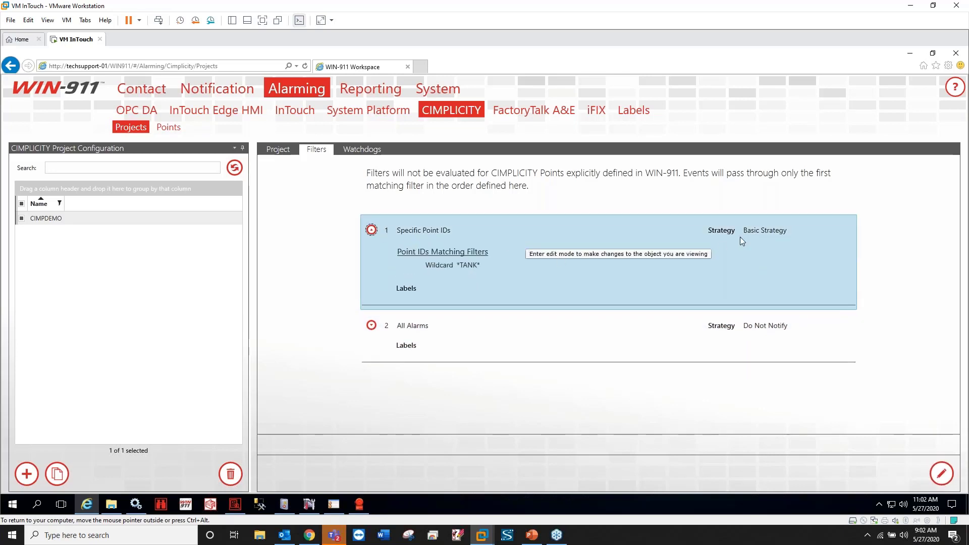
{"action": "left_click", "coordinate": [704, 323]}
{"action": "left_click", "coordinate": [612, 227]}
{"action": "left_click", "coordinate": [610, 356]}
{"action": "left_click", "coordinate": [579, 252]}
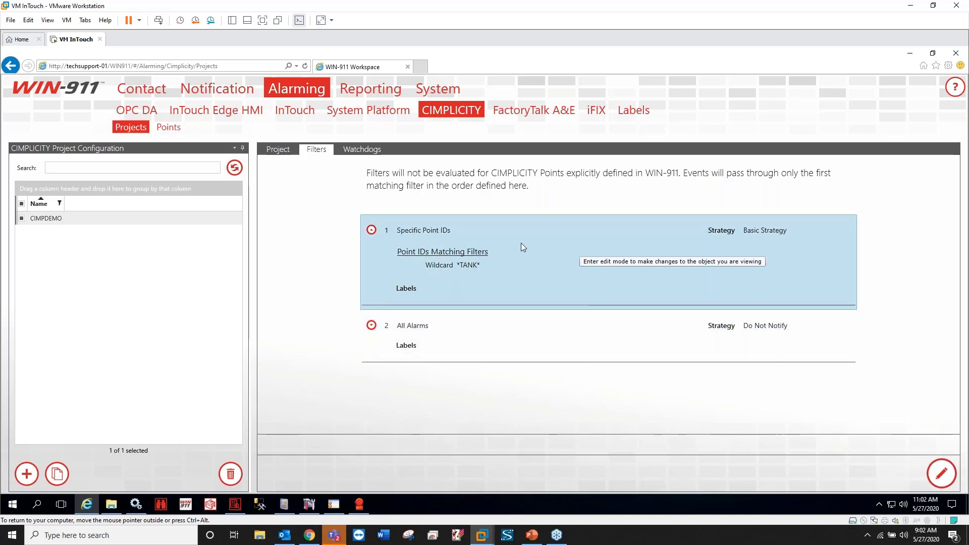
{"action": "left_click", "coordinate": [638, 336]}
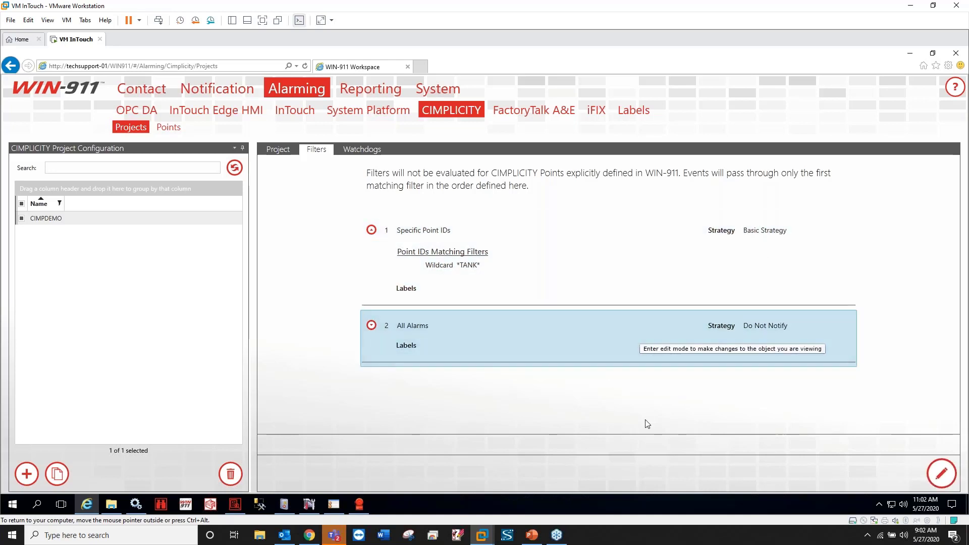
{"action": "left_click", "coordinate": [555, 228]}
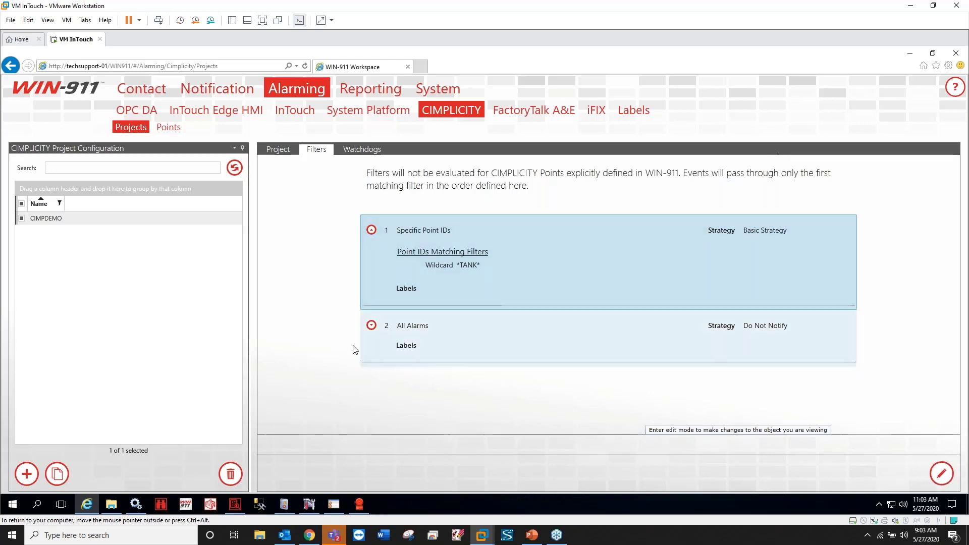
Step: Briefly show the CIMPLICITY Point Control Panel, then bring the WIN-911 Log Viewer forward
{"action": "left_click", "coordinate": [331, 504]}
{"action": "left_click", "coordinate": [331, 505]}
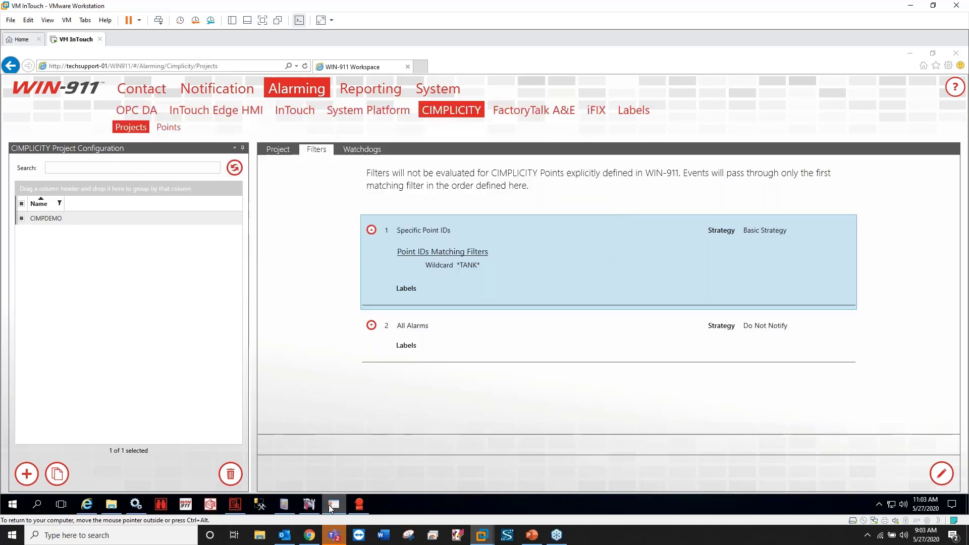
{"action": "left_click", "coordinate": [179, 129]}
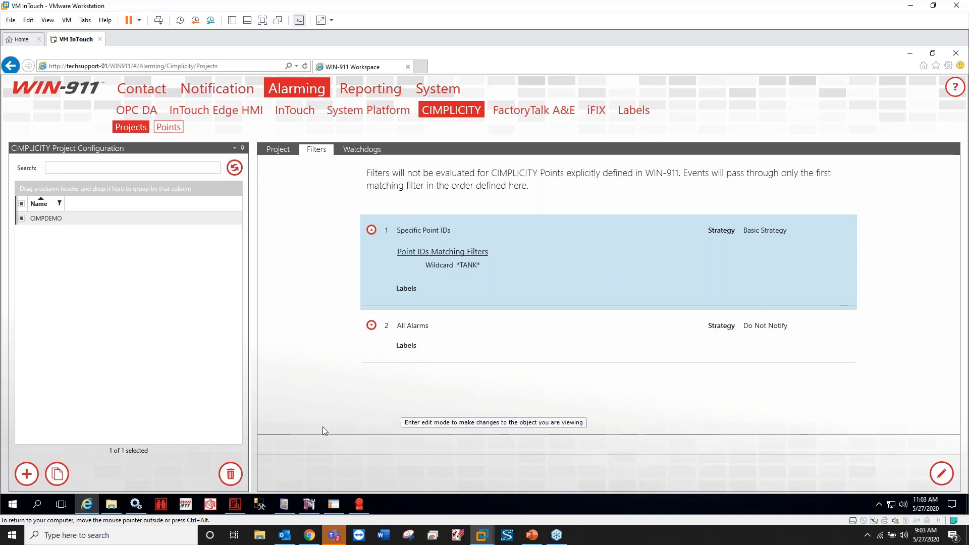
{"action": "left_click", "coordinate": [237, 504]}
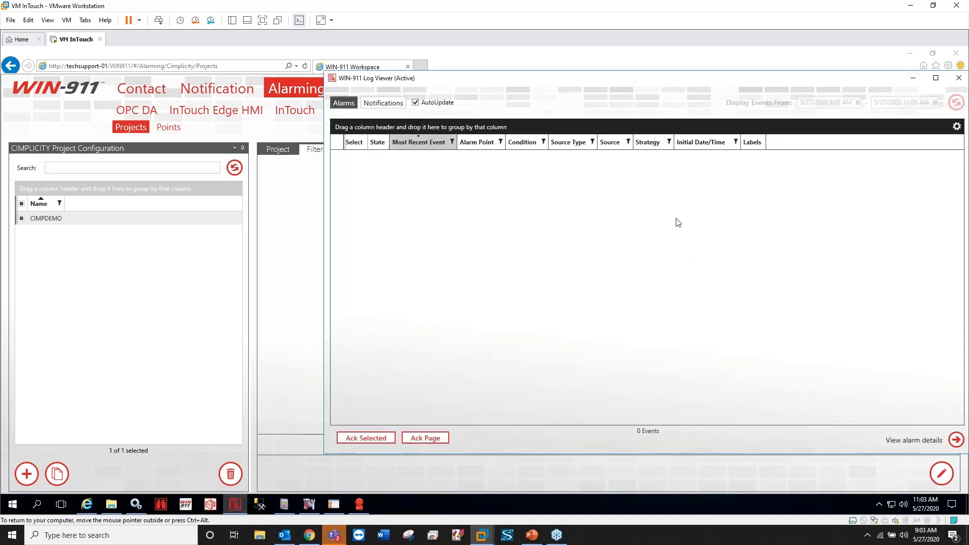
Step: Minimize the virtual machine and go to PowerPoint slide 18, "What we're working on…"
{"action": "left_click", "coordinate": [915, 8]}
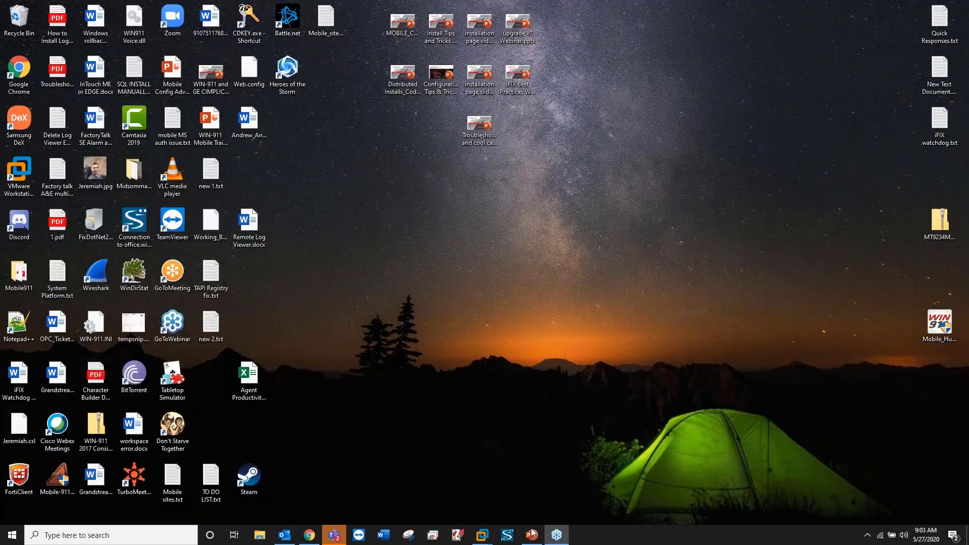
{"action": "left_click", "coordinate": [532, 536]}
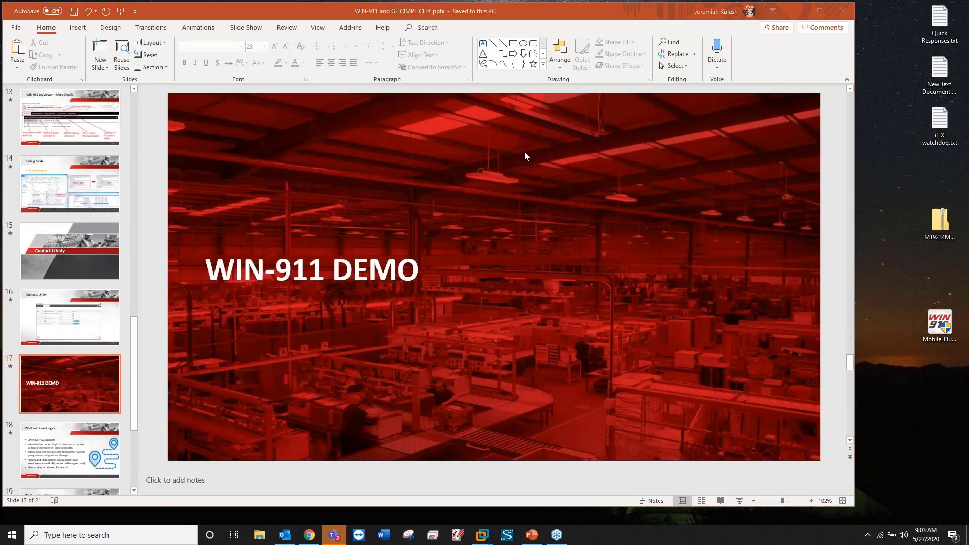
{"action": "left_click", "coordinate": [48, 450]}
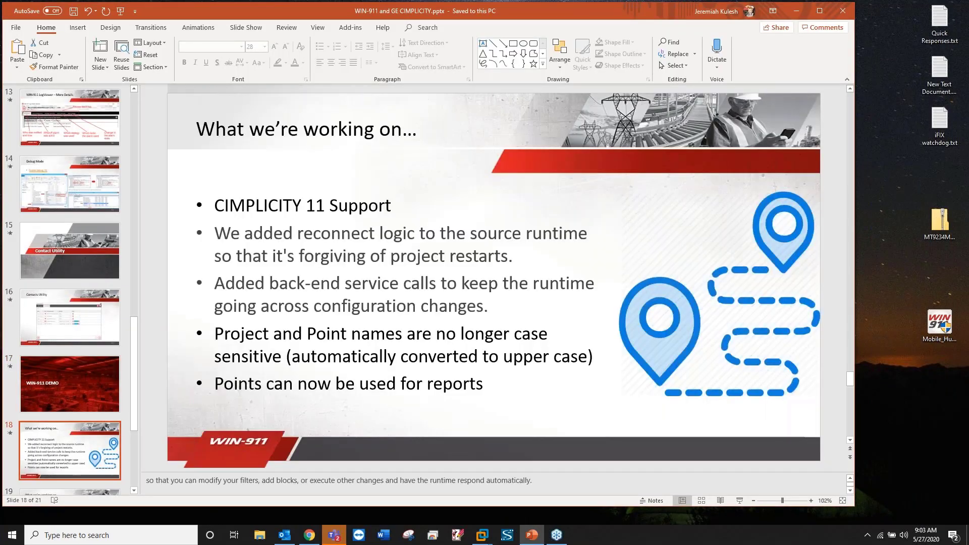